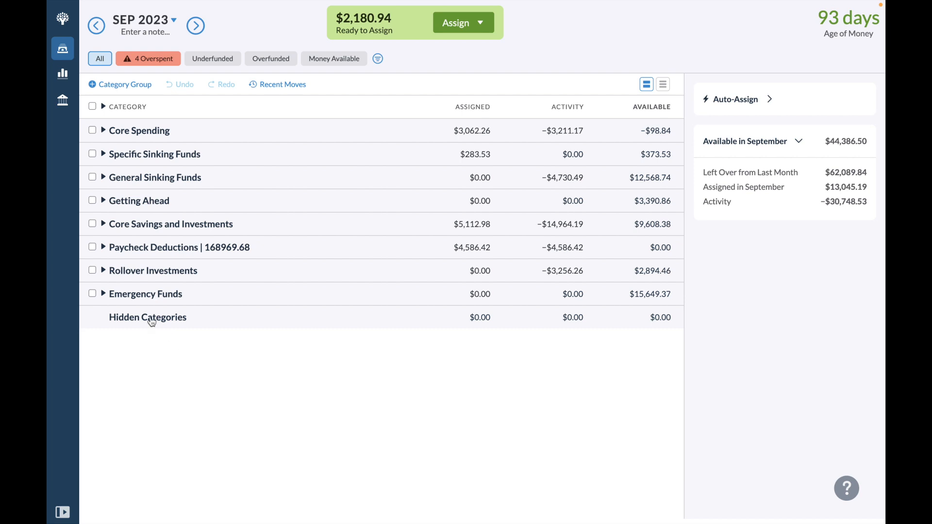
Review the categories and assigned amounts in the Paycheck Deductions group, including Federal Income Tax, and collapse the group
left_click(103, 248)
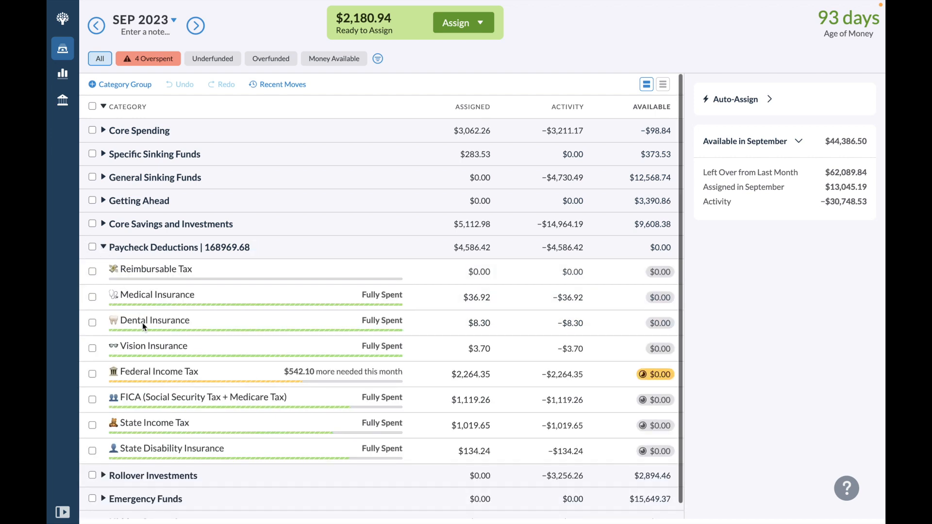
left_click(410, 288)
key("Up")
key("Down")
key("Down")
key("Down")
key("Down")
key("Down")
key("Down")
key("Up")
key("Up")
key("Up")
key("Up")
left_click(432, 282)
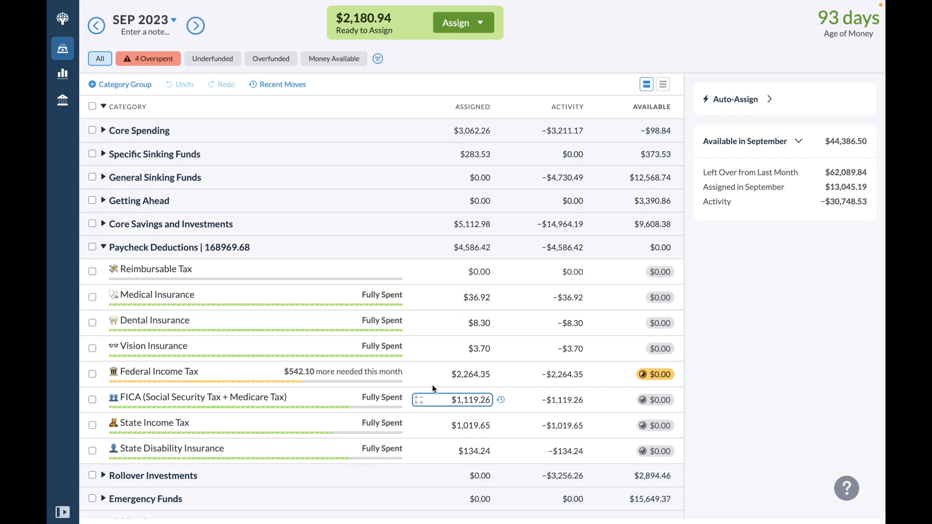
left_click(409, 379)
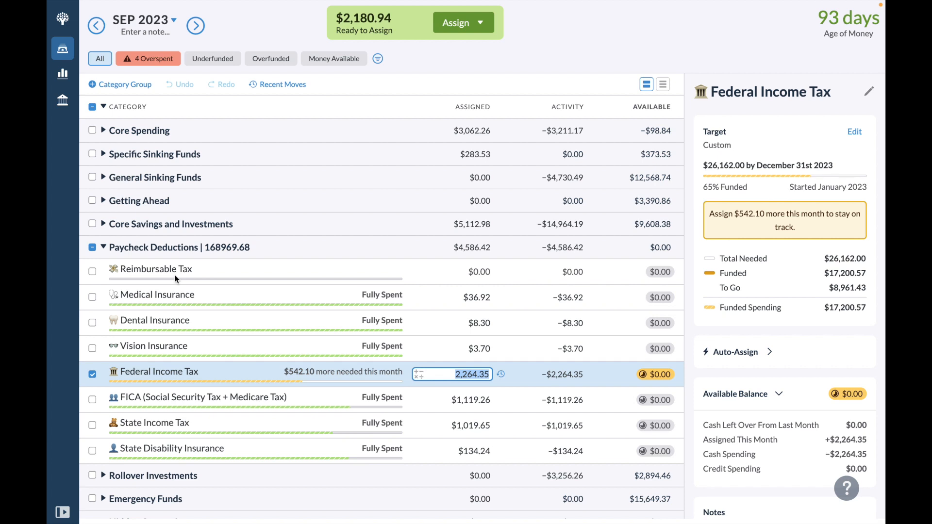
left_click(104, 248)
left_click(92, 248)
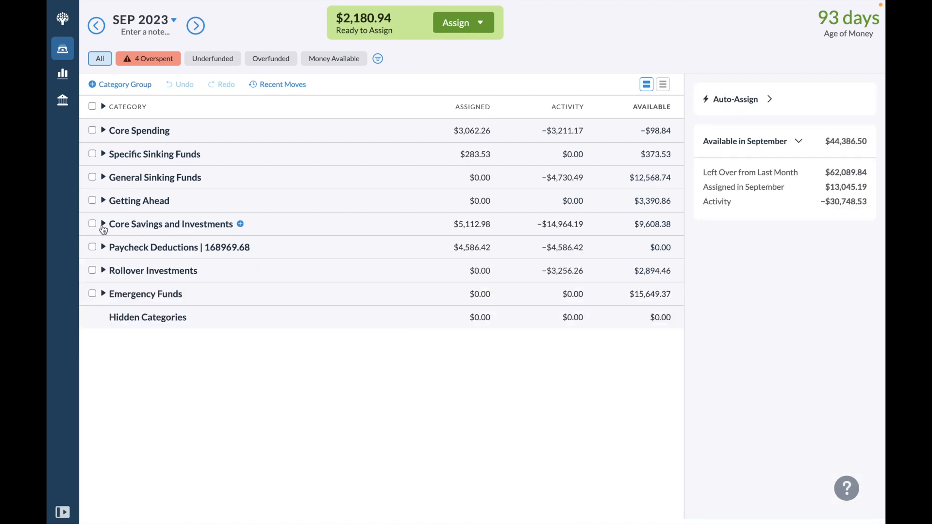
Review the Core Savings and Investments categories and the money moves of Next Month's Holding under Getting Ahead
left_click(104, 224)
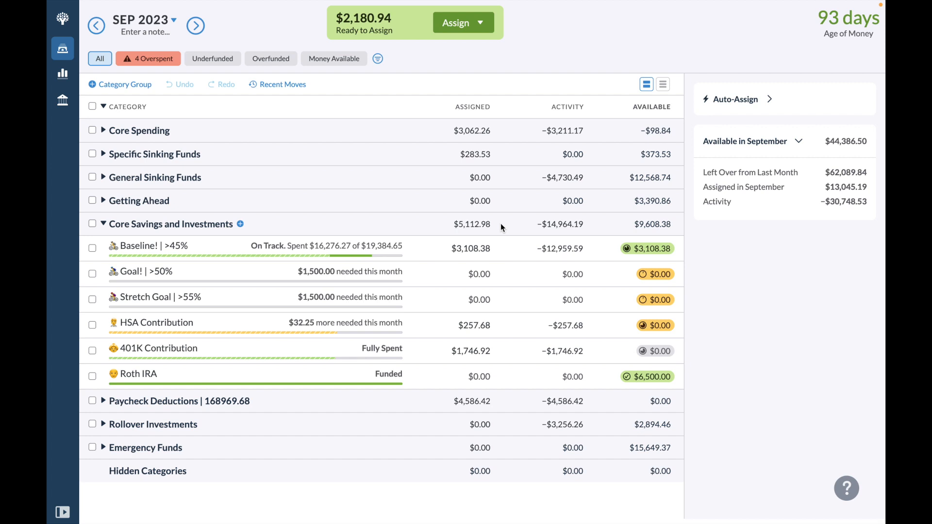
left_click(104, 224)
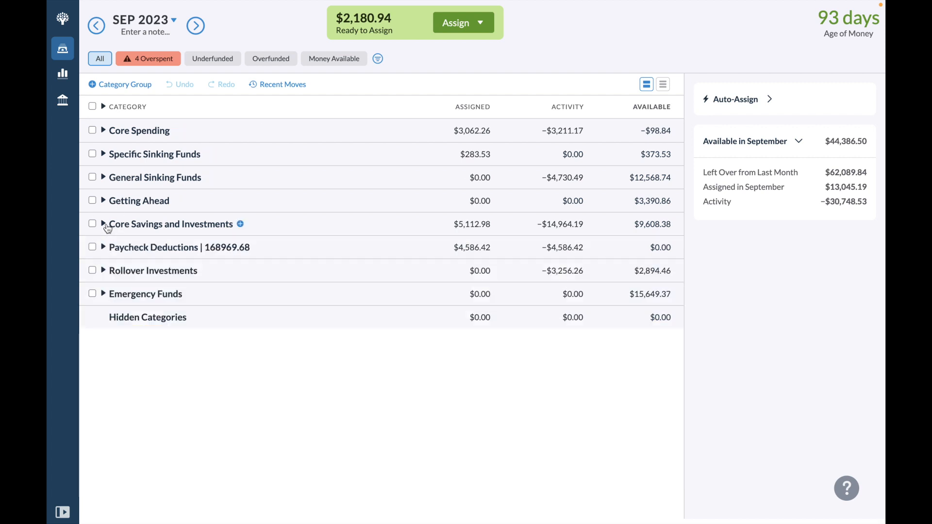
left_click(104, 200)
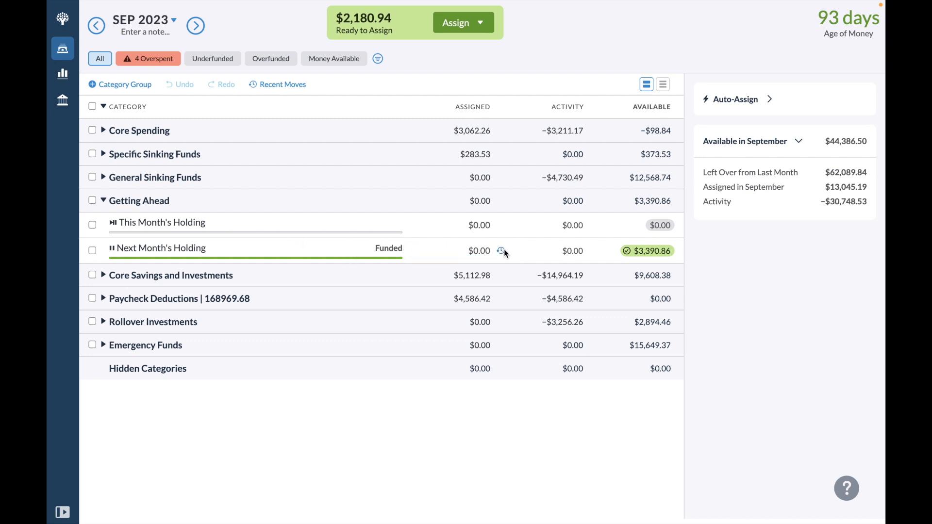
left_click(503, 251)
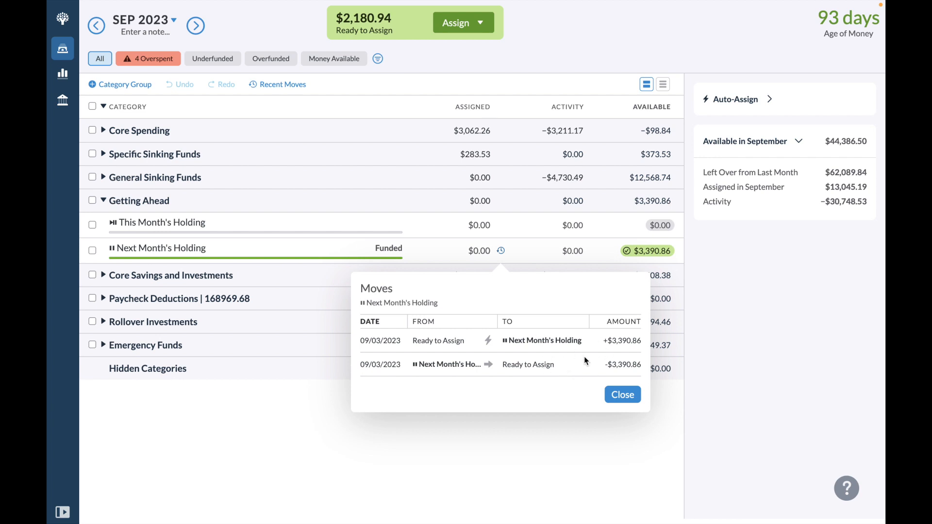
left_click(504, 252)
left_click(502, 250)
left_click(513, 248)
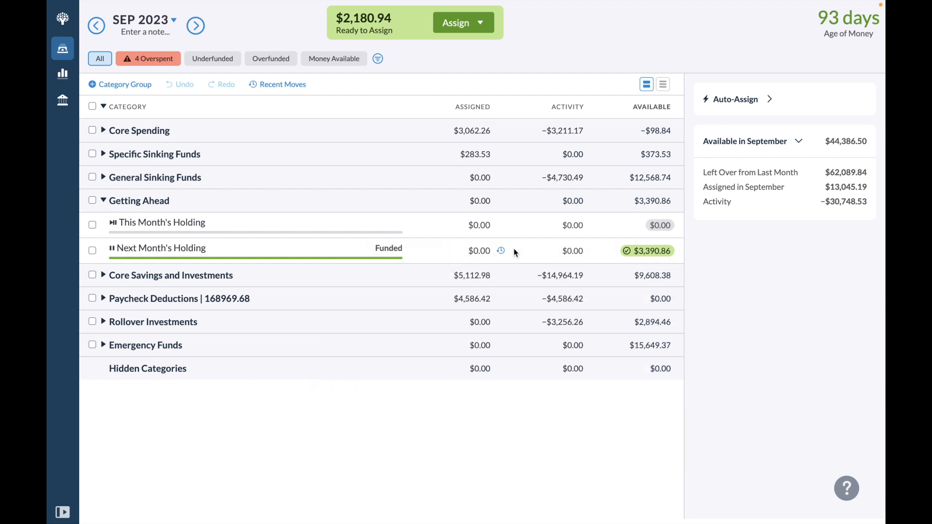
left_click(107, 204)
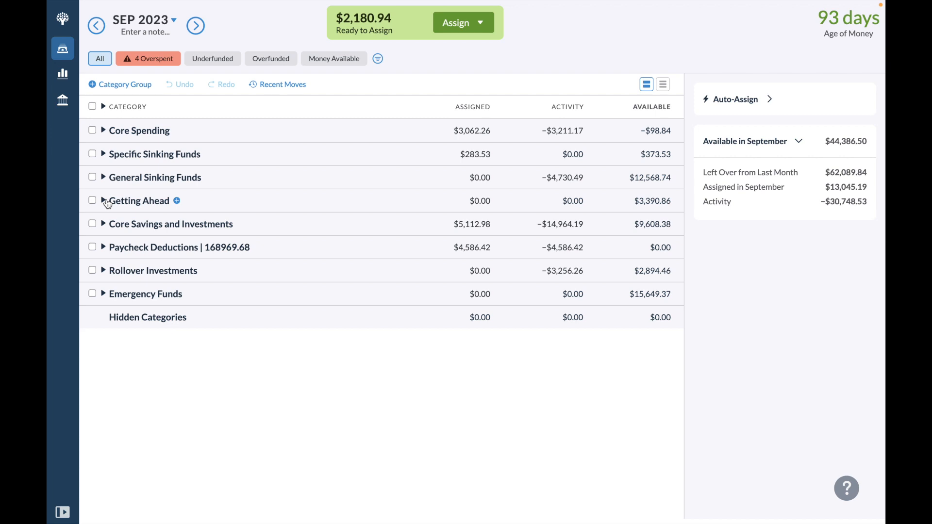
left_click(103, 224)
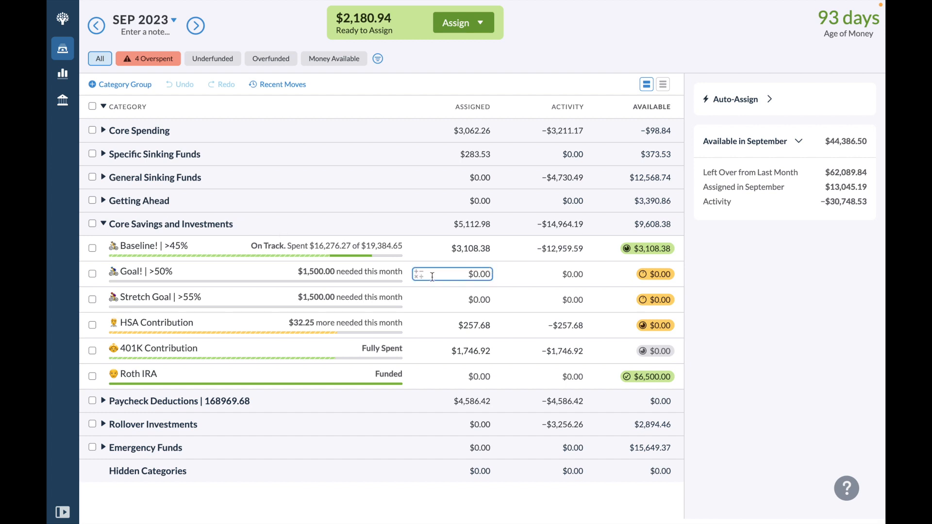
left_click(105, 225)
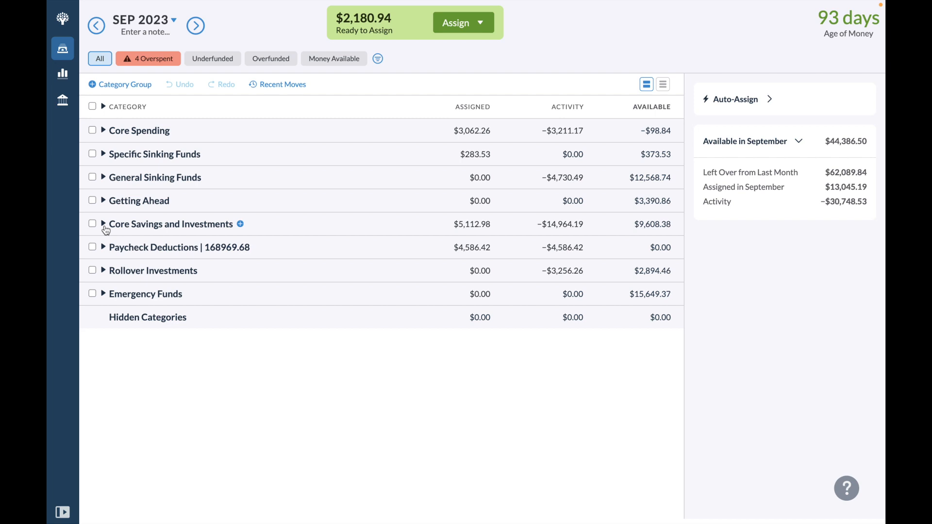
Add 2180.94 to the September assigned amount of the Holding category in General Sinking Funds
left_click(104, 177)
left_click(474, 202)
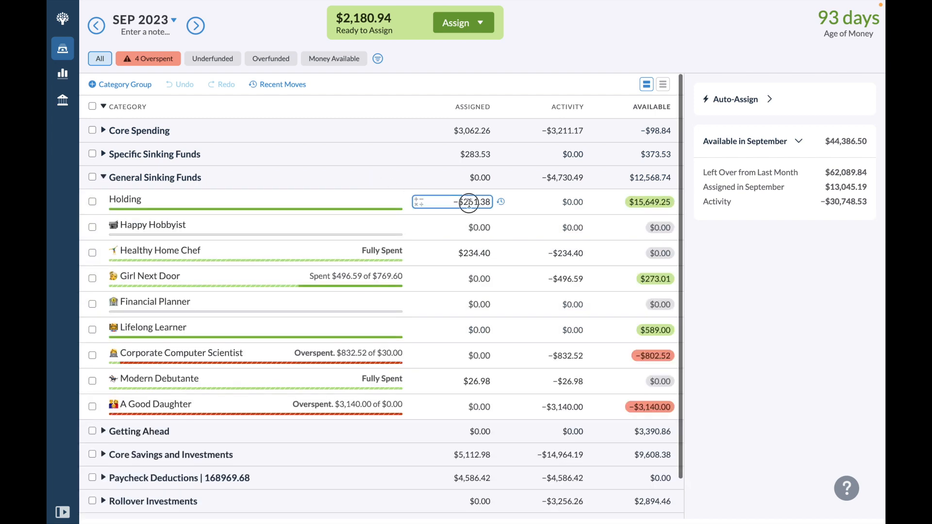
type("+")
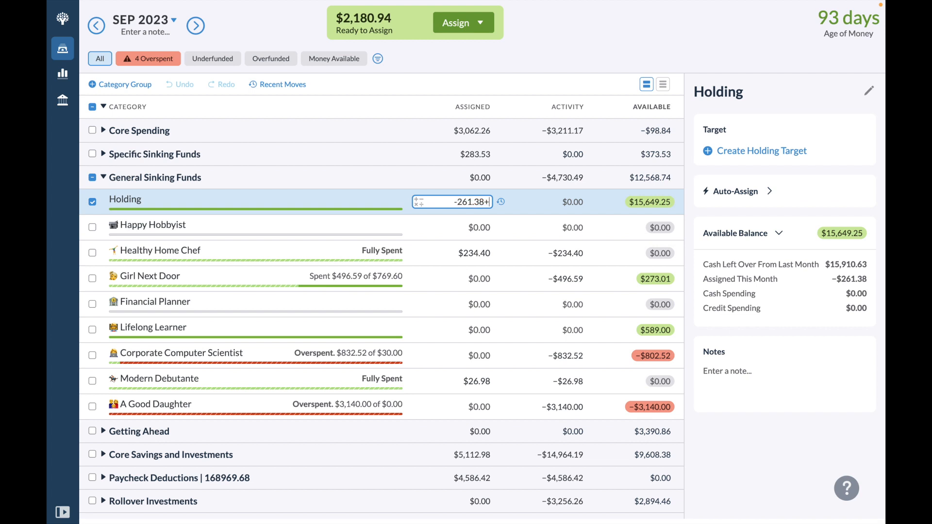
type("2180.94")
key("Return")
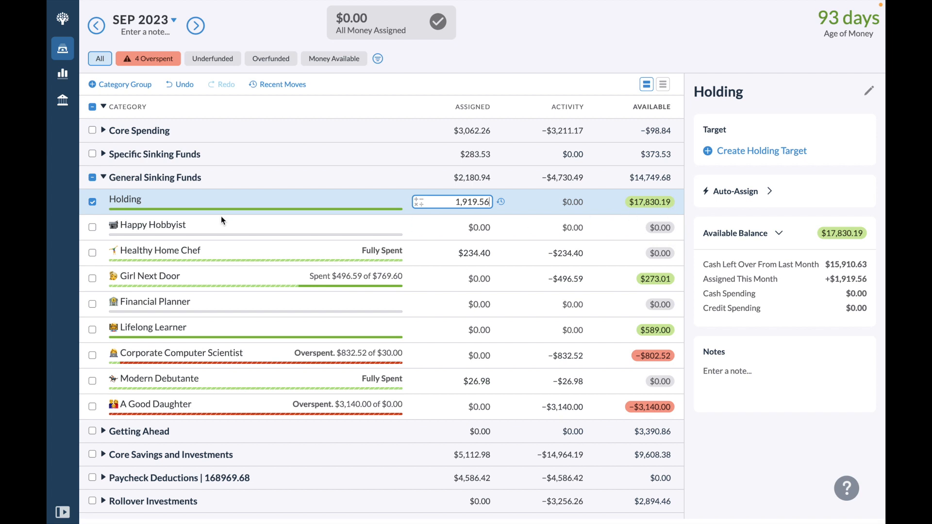
left_click(103, 178)
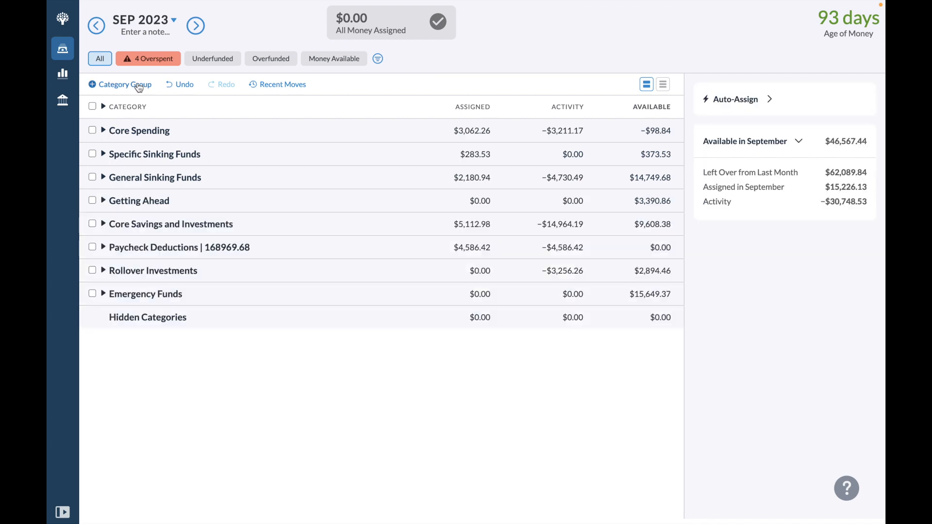
Cover the overspending in A Good Daughter under General Sinking Funds with money from Holding
left_click(104, 131)
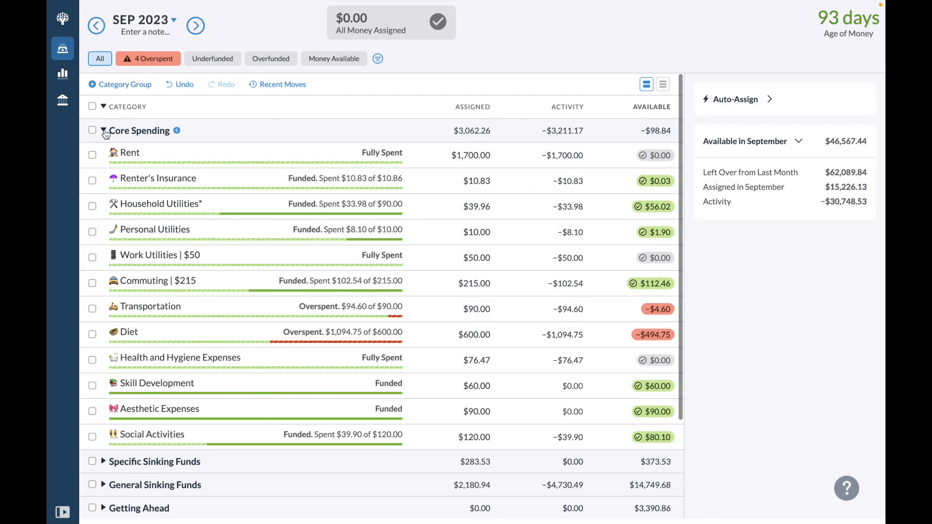
left_click(104, 131)
left_click(103, 179)
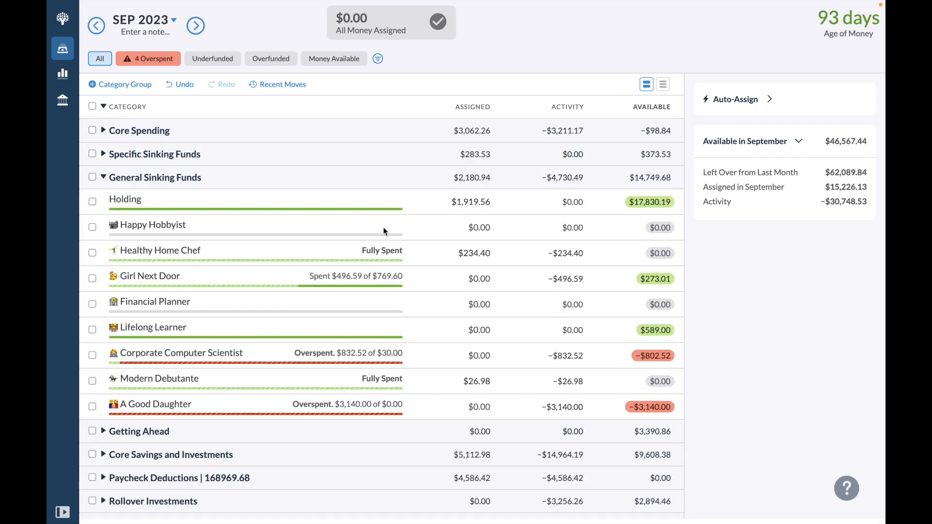
left_click(666, 407)
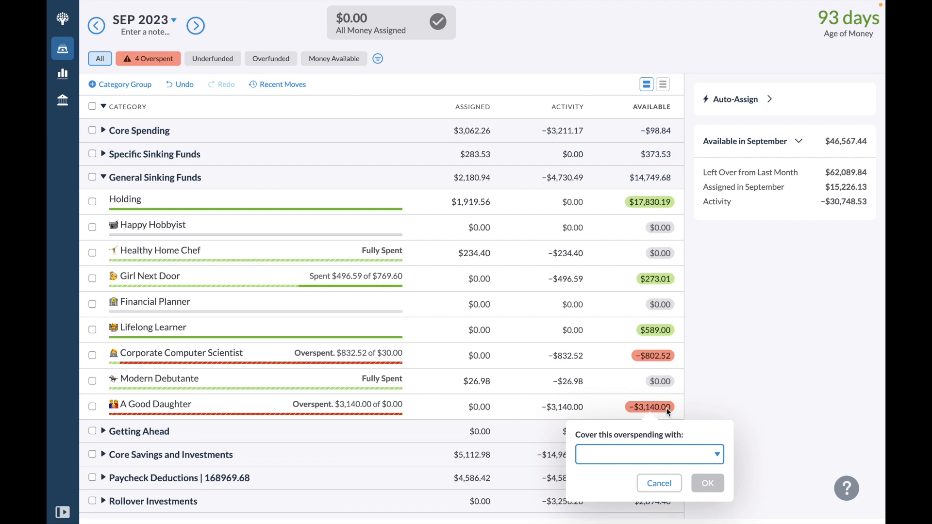
type("holdin")
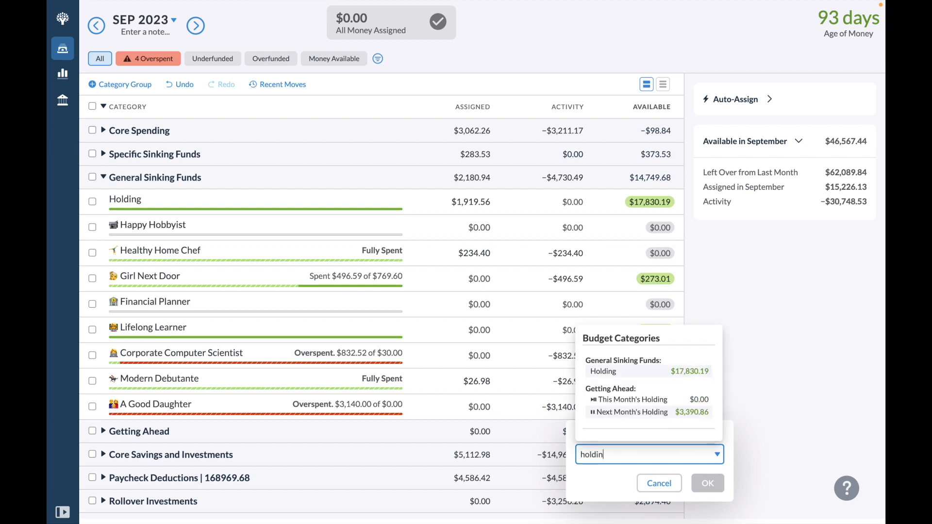
key("Return")
key("Return")
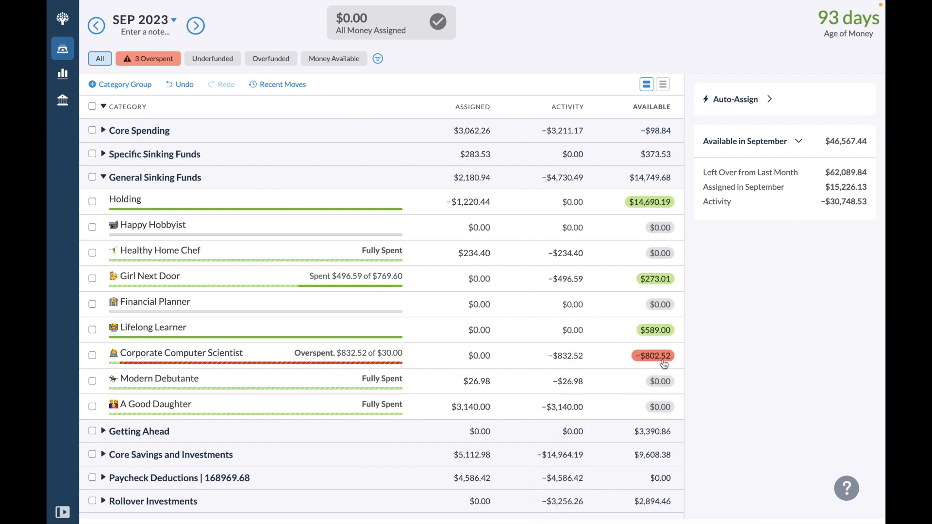
left_click(654, 363)
left_click(600, 363)
left_click(103, 177)
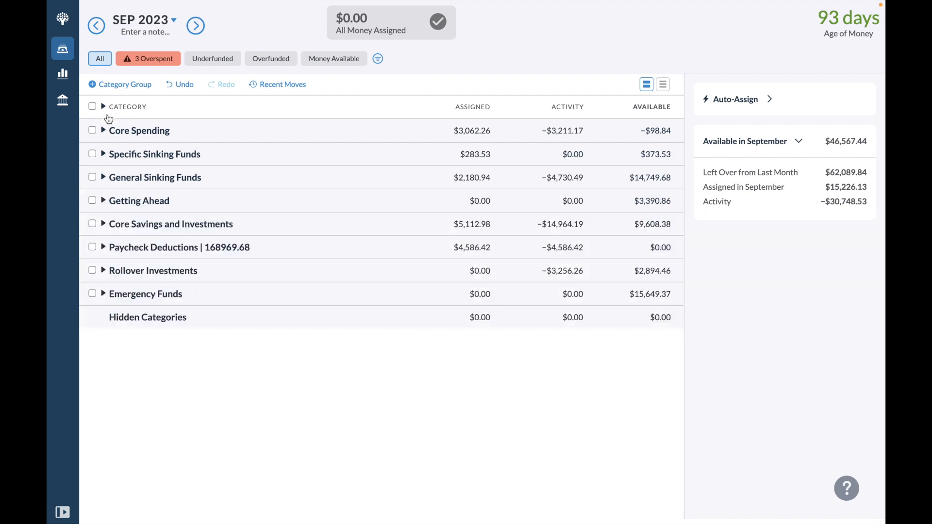
Expand the Core Spending group and inspect the transactions behind the Transportation category's September activity
left_click(104, 130)
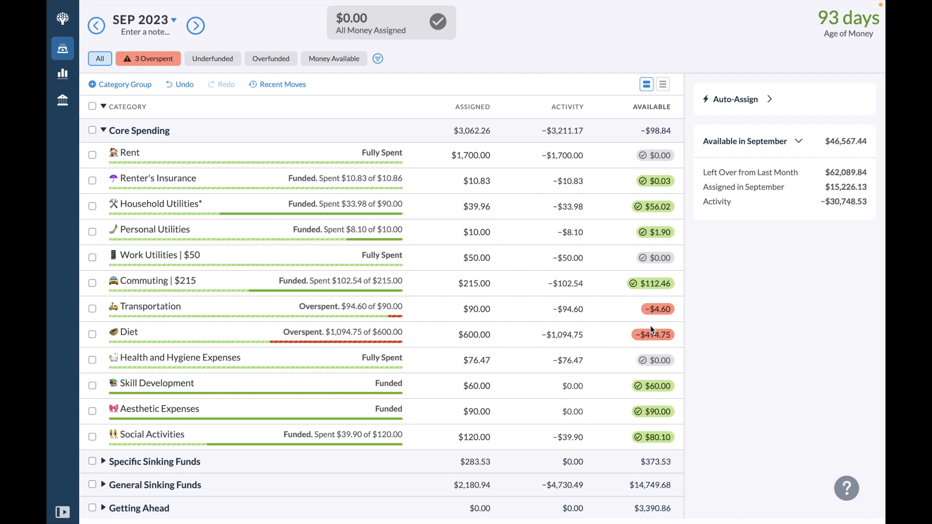
mouse_move(652, 318)
mouse_move(664, 284)
left_click(670, 313)
left_click(560, 309)
left_click(569, 310)
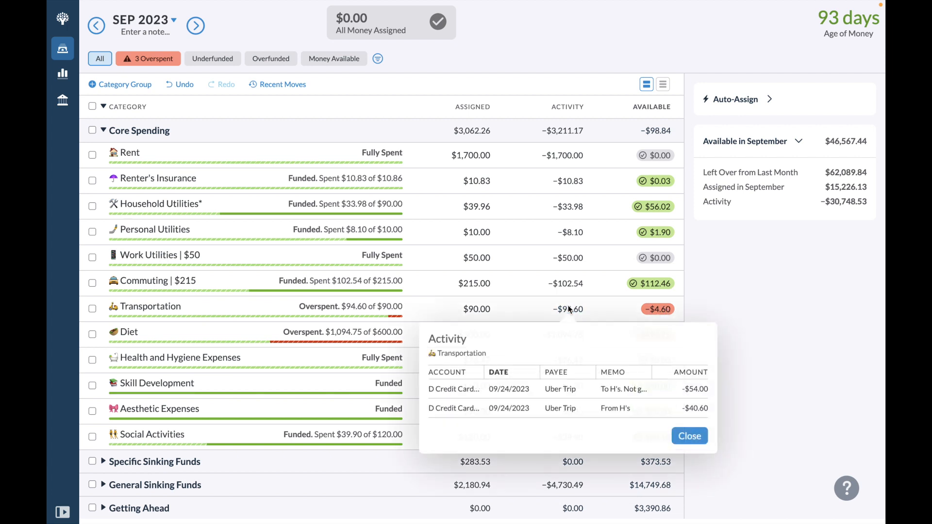
left_click(604, 312)
Cover the Transportation overspending with money from Social Activities in Core Spending
left_click(667, 312)
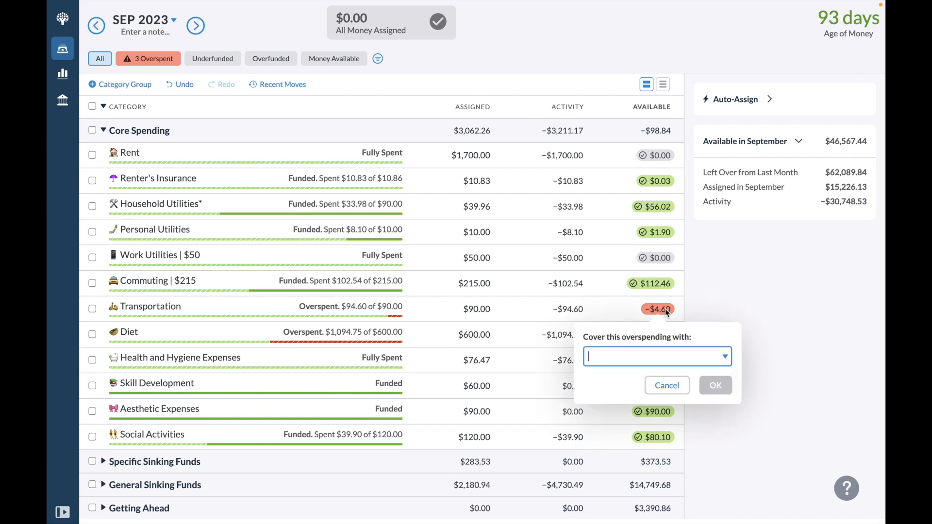
type("sox")
key("BackSpace")
type("c")
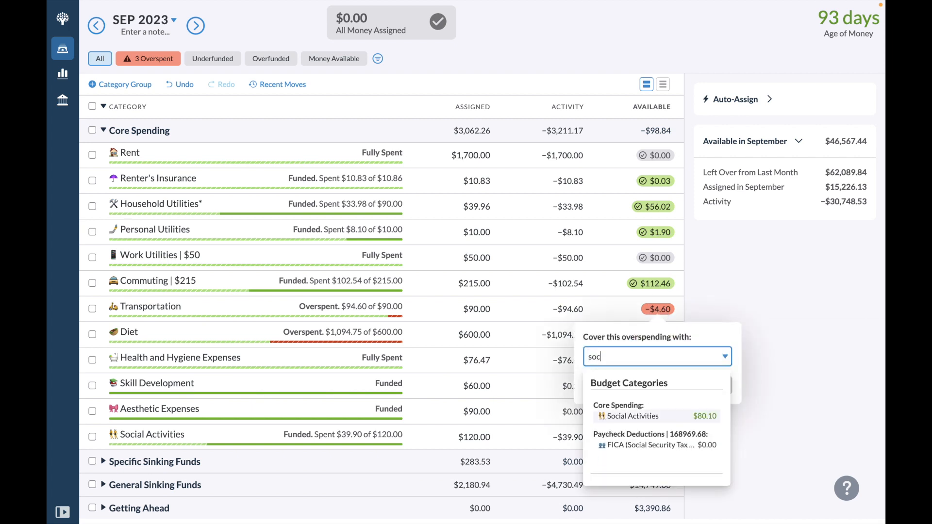
left_click(674, 416)
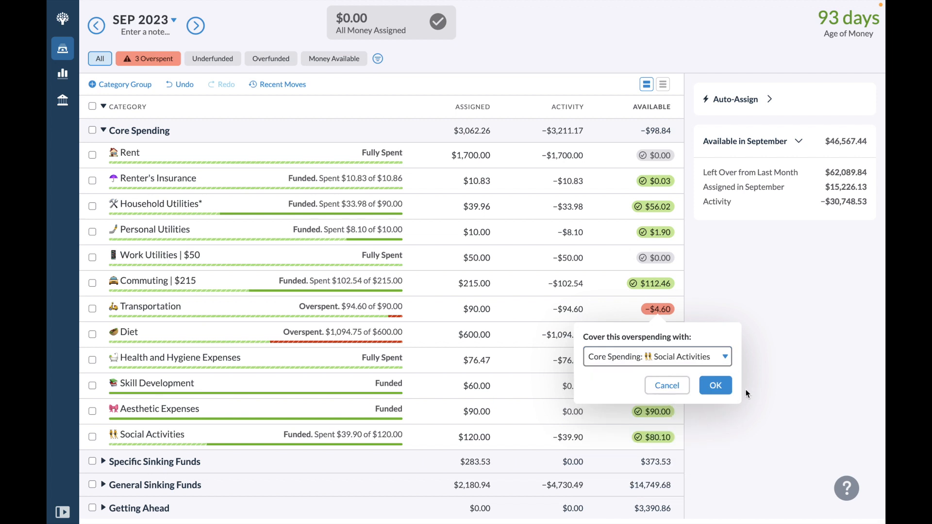
left_click(716, 386)
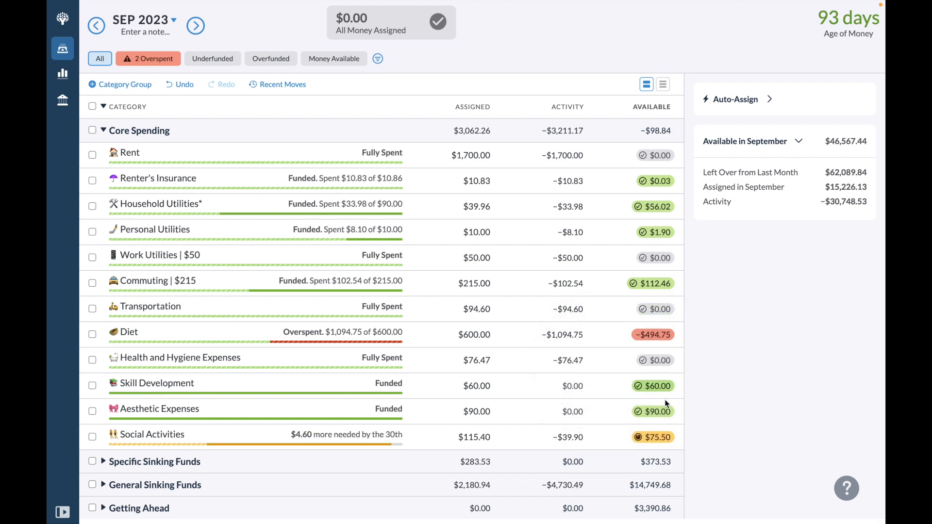
Expand Specific Sinking Funds and put its Discretionary Spending money toward the Diet overspending
left_click(103, 461)
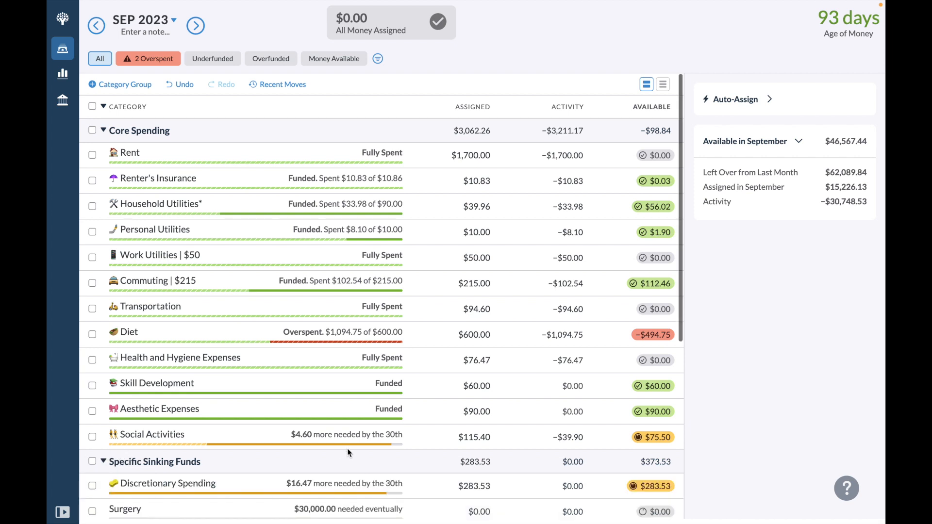
scroll(346, 453, "down", 3)
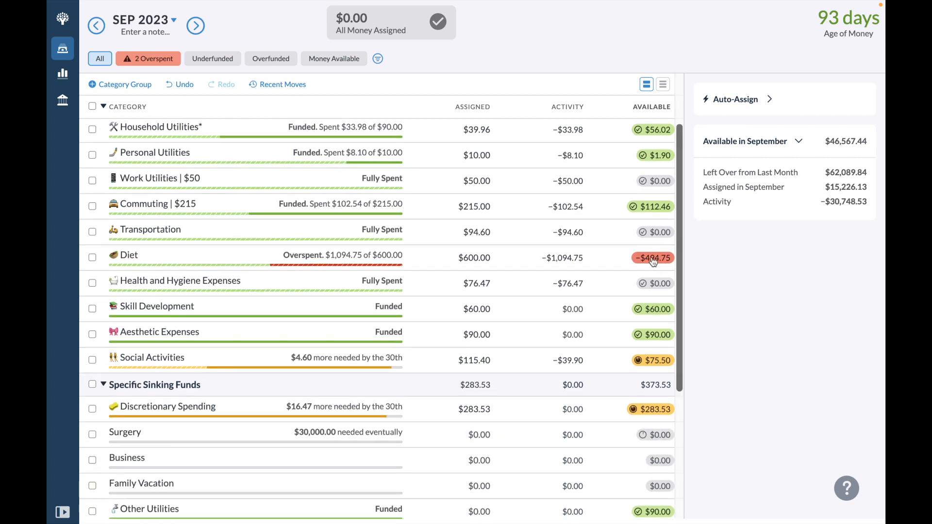
left_click(651, 257)
type("disc")
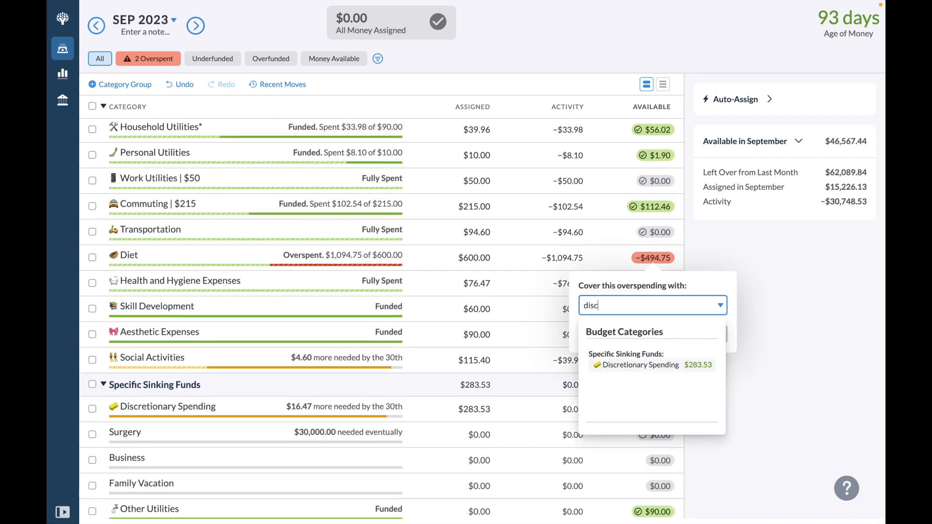
left_click(689, 367)
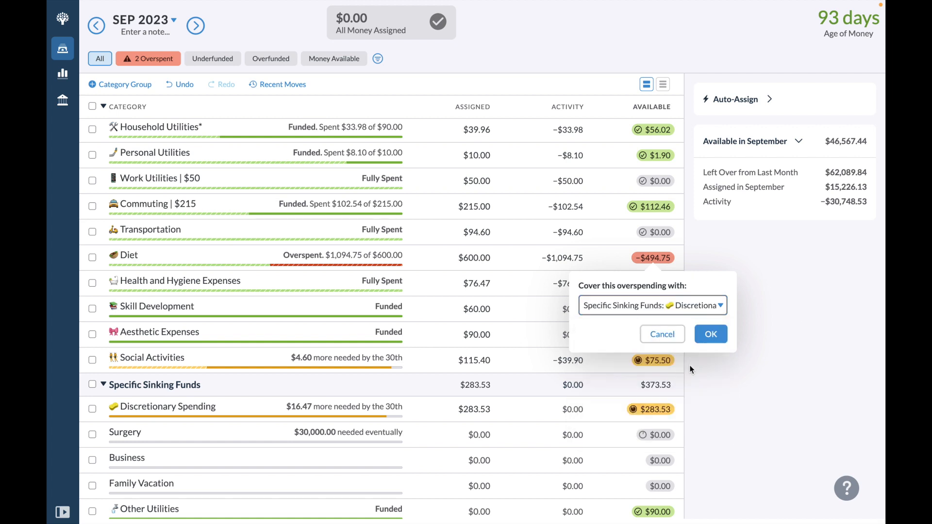
left_click(720, 340)
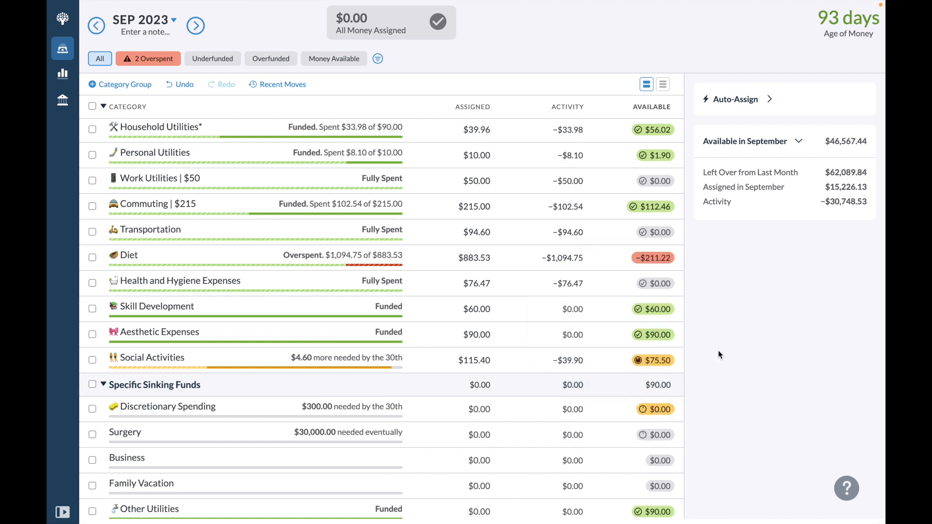
scroll(481, 335, "up", 2)
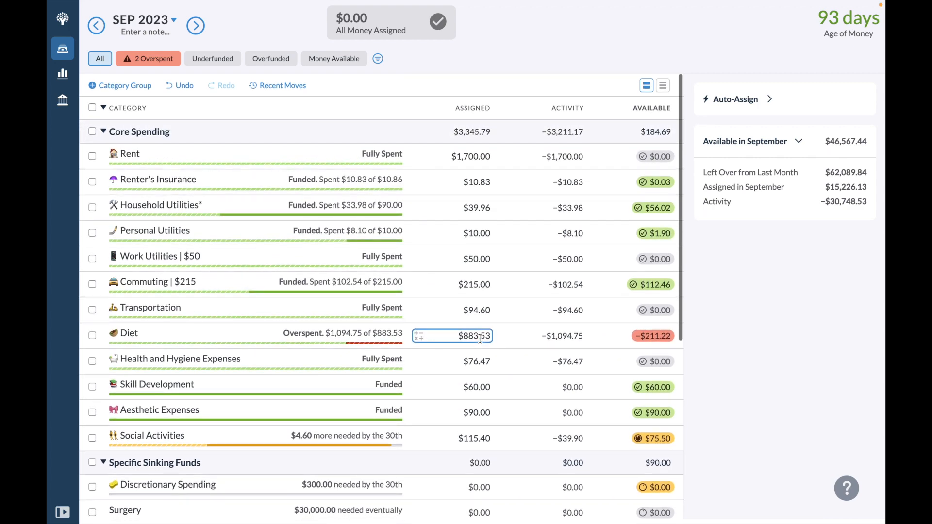
scroll(617, 360, "down", 1)
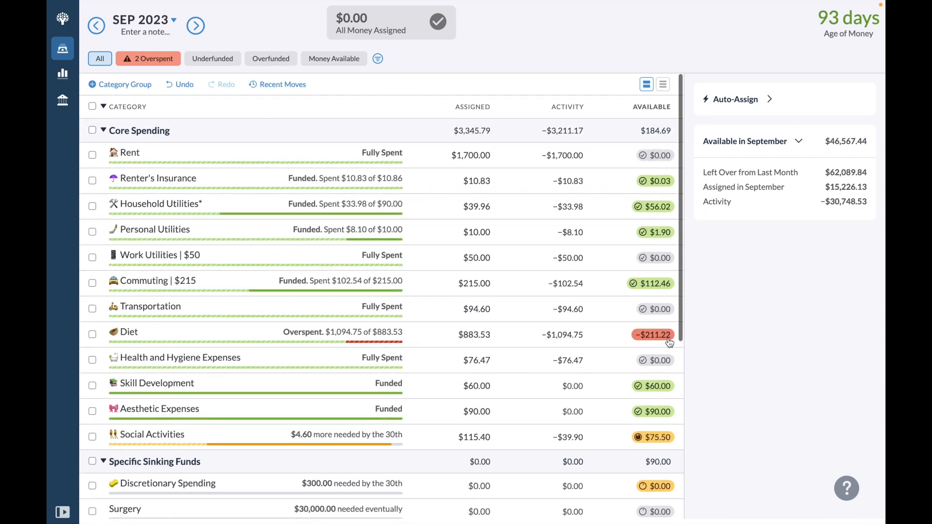
Put the money available in Skill Development under Core Spending toward the Diet overspending
mouse_move(668, 341)
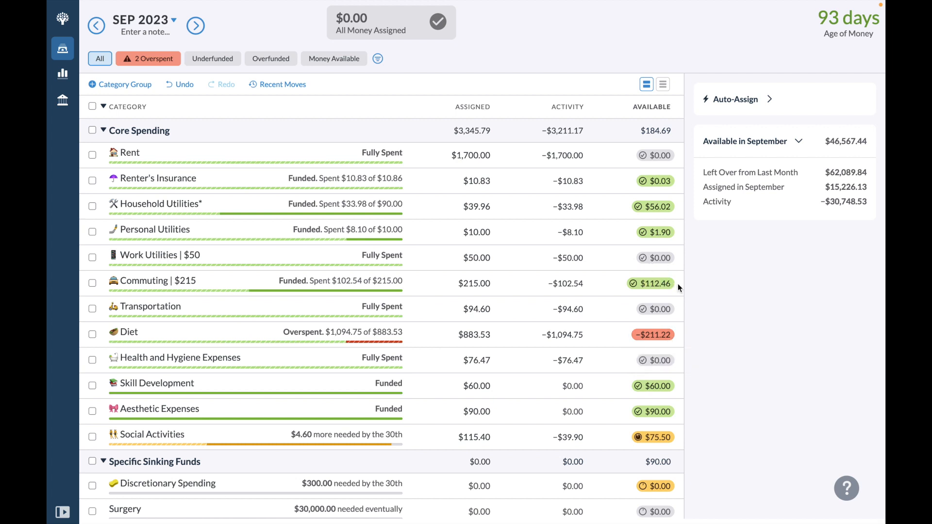
mouse_move(670, 389)
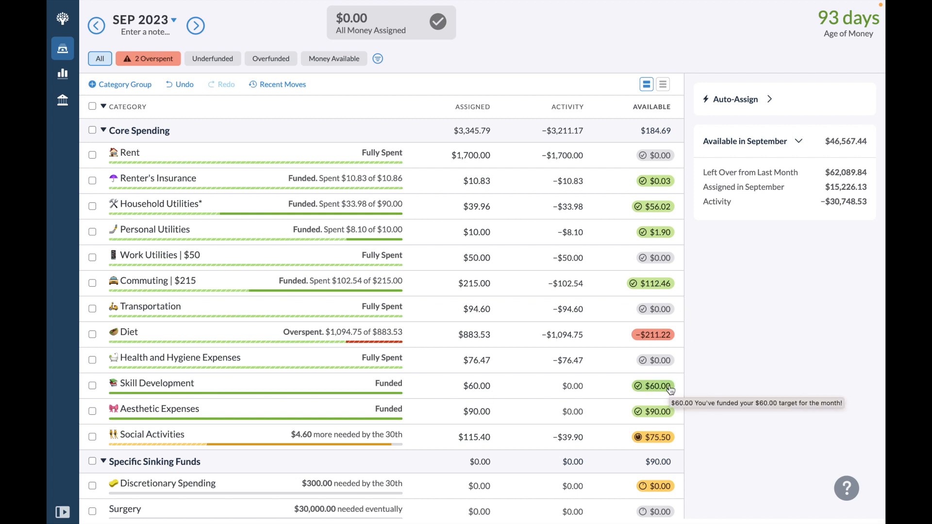
left_click(662, 334)
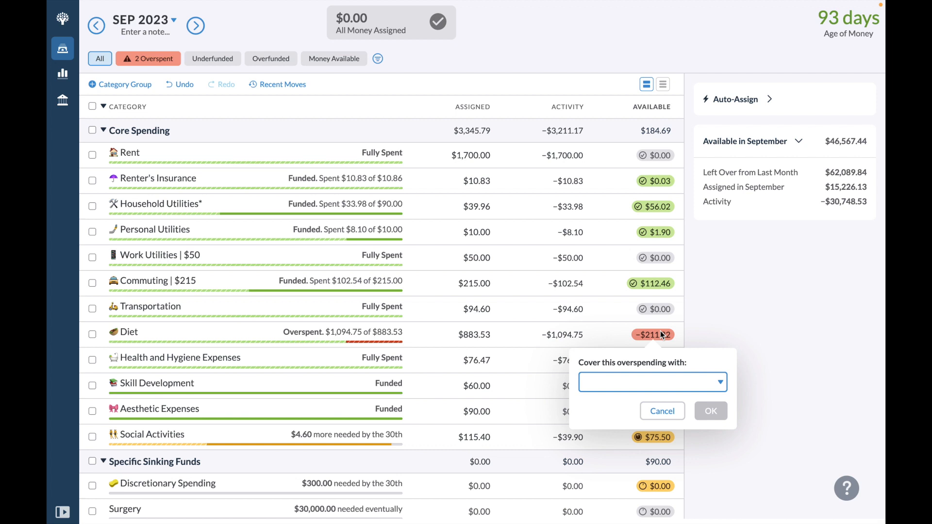
type("60")
key("BackSpace")
key("BackSpace")
type("s")
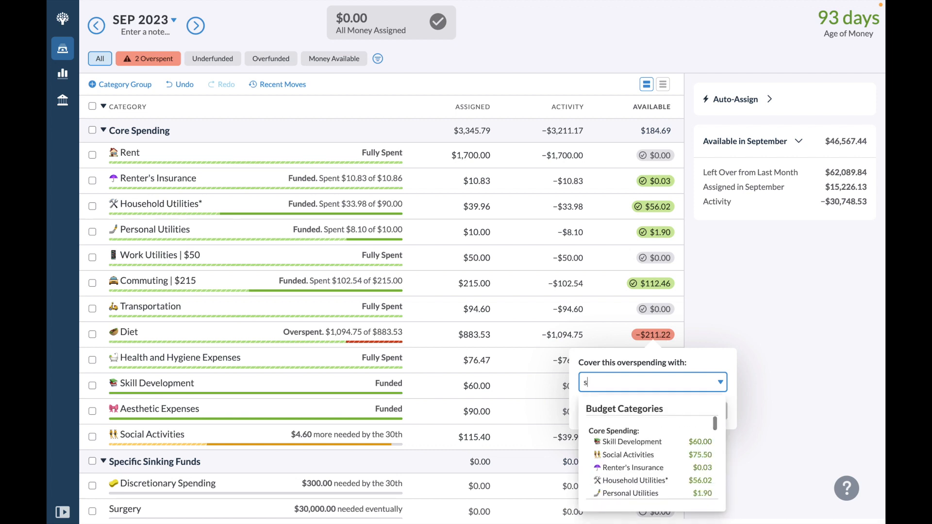
type("kil")
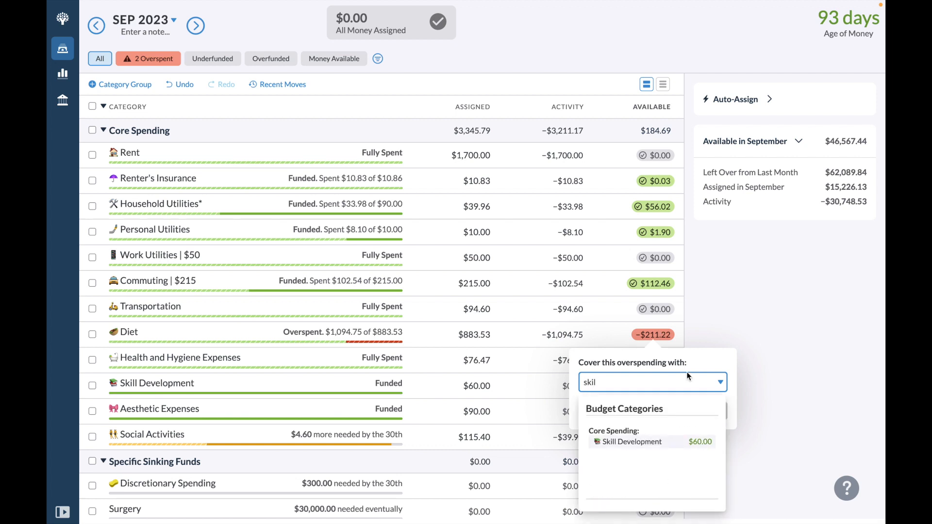
left_click(678, 441)
left_click(702, 423)
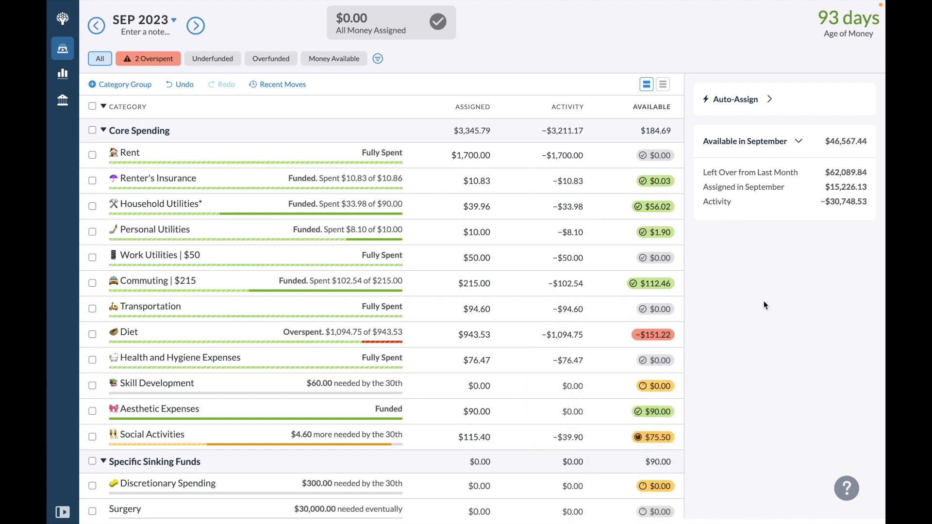
Put the money available in Aesthetic Expenses under Core Spending toward the Diet overspending
left_click(669, 341)
type("aes")
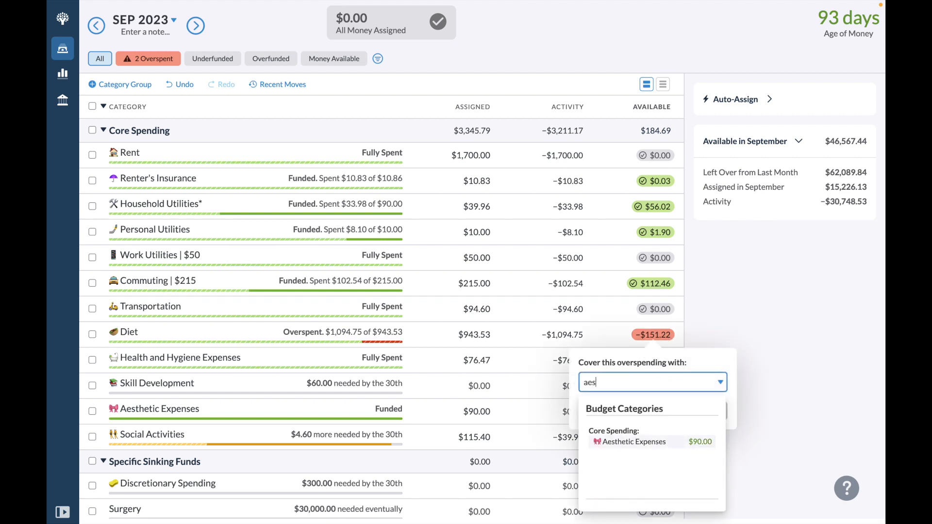
left_click(639, 441)
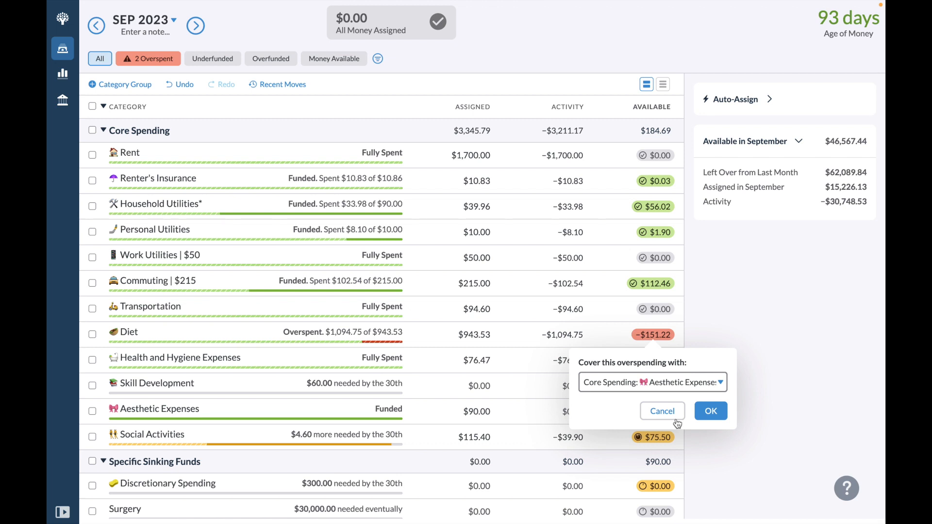
left_click(709, 411)
left_click(672, 438)
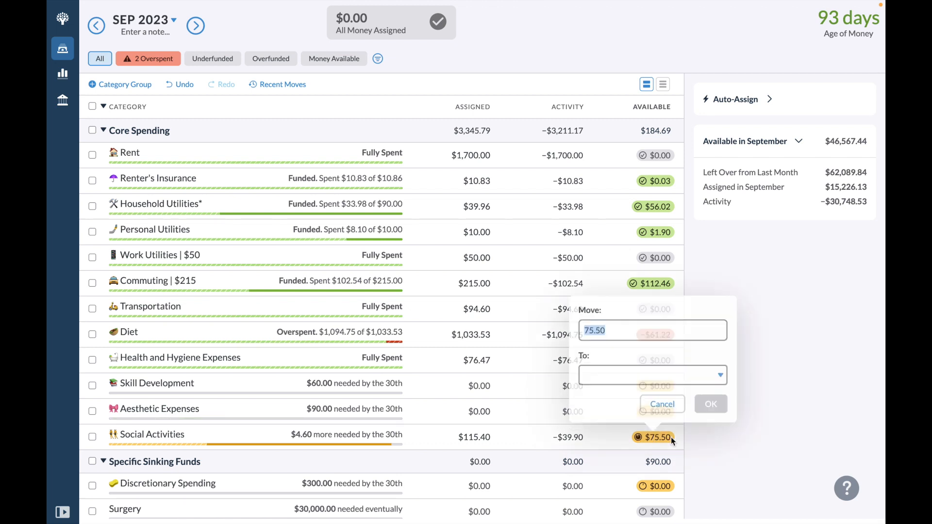
left_click(662, 374)
left_click(851, 298)
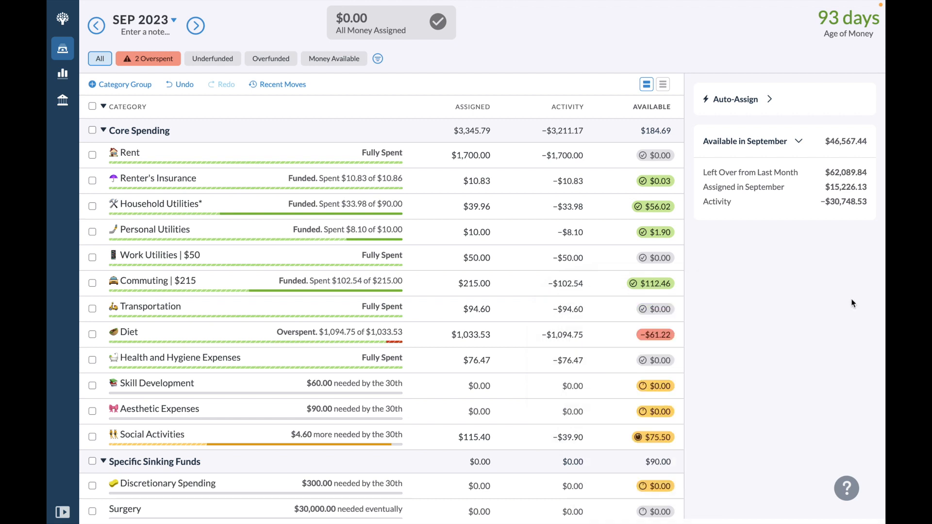
left_click(663, 341)
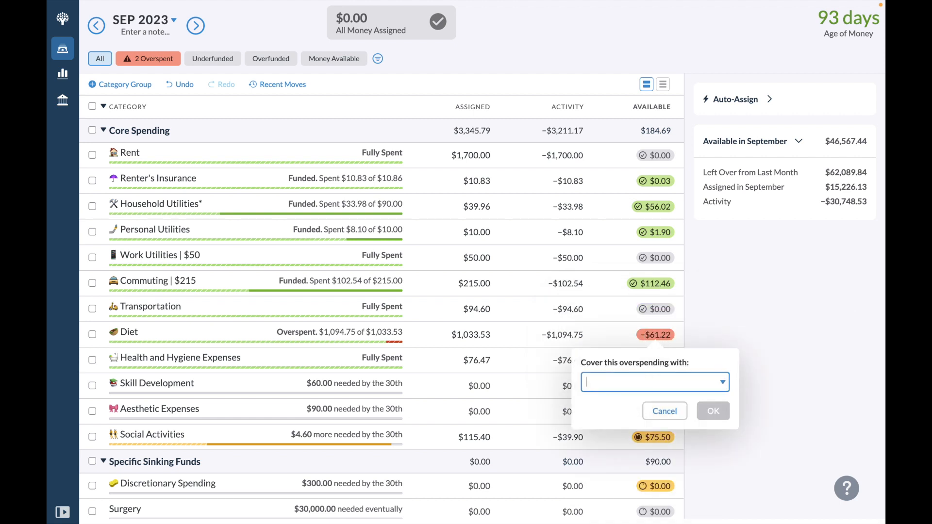
type("die")
key("Return")
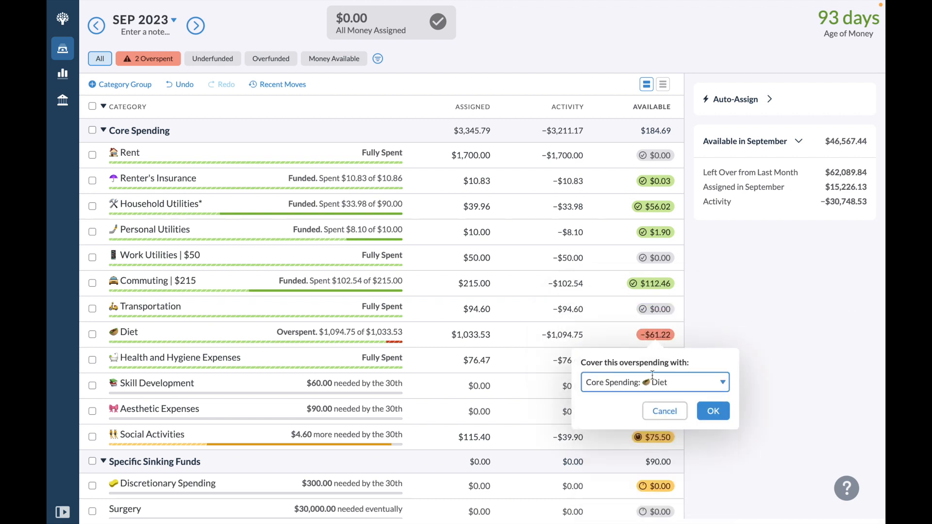
left_click(711, 404)
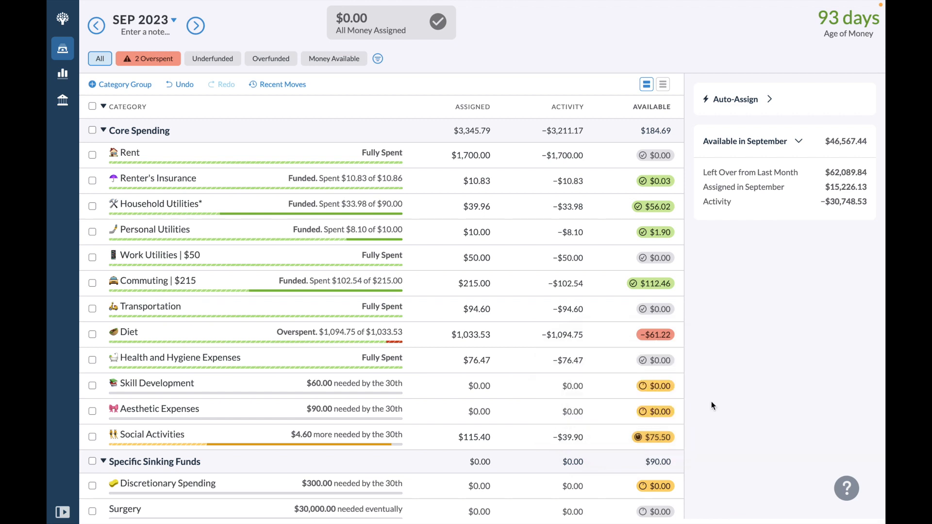
Cover the rest of the Diet overspending with money from Social Activities in Core Spending
left_click(661, 336)
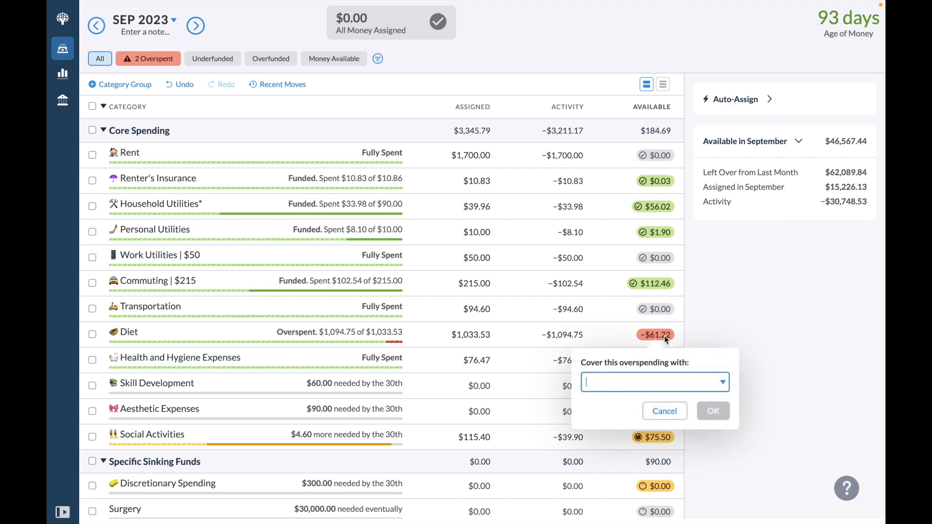
type("soc")
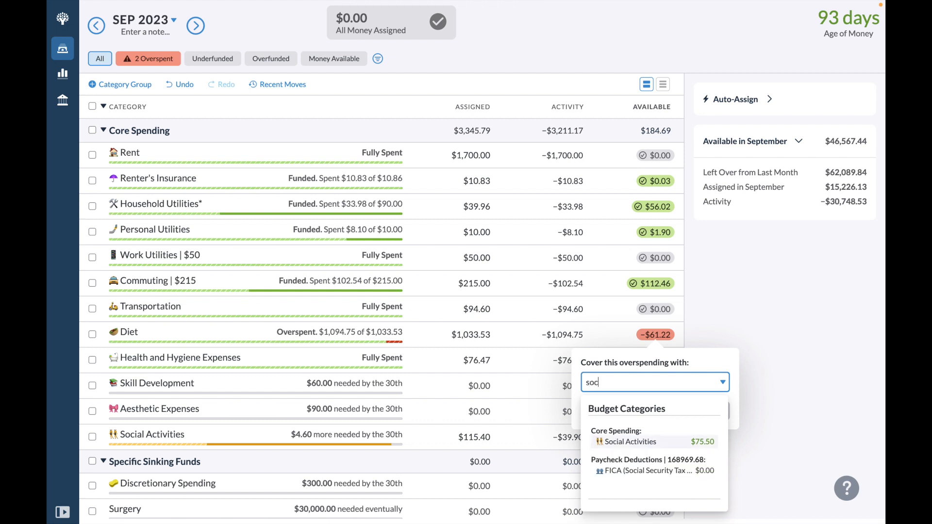
left_click(709, 442)
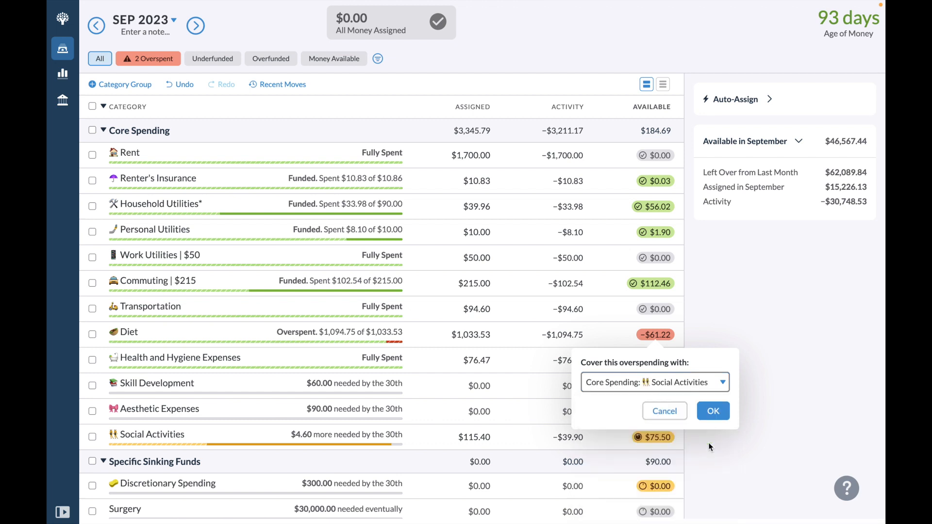
left_click(723, 409)
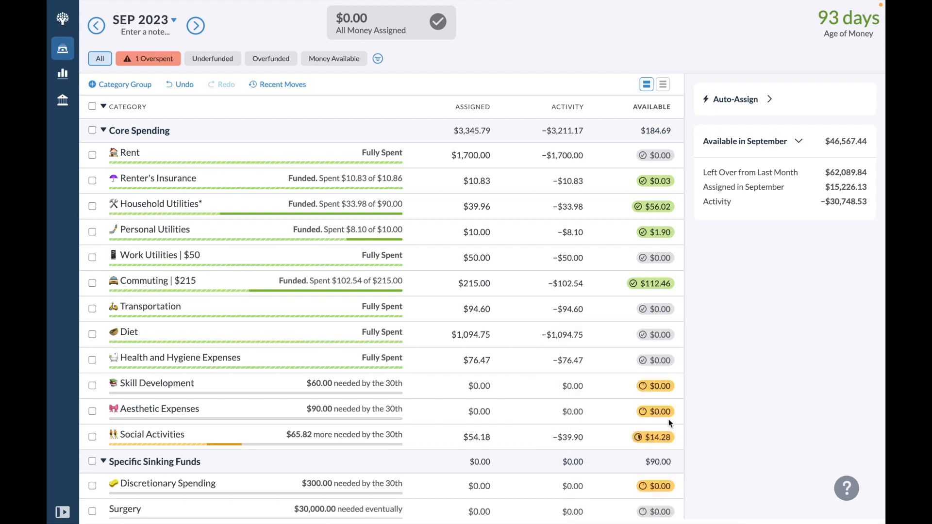
Move the remaining $14.28 from Social Activities to Aesthetic Expenses in Core Spending
mouse_move(661, 418)
left_click(661, 437)
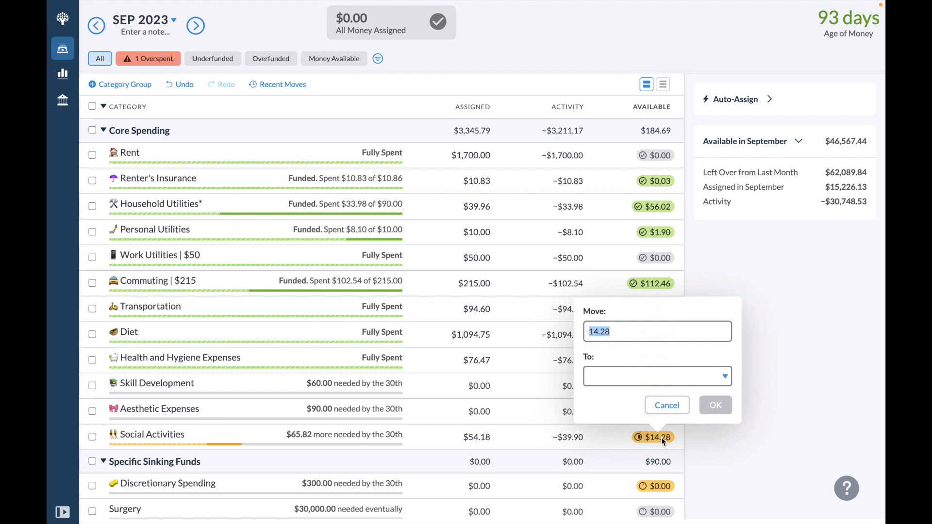
left_click(639, 381)
type("aest")
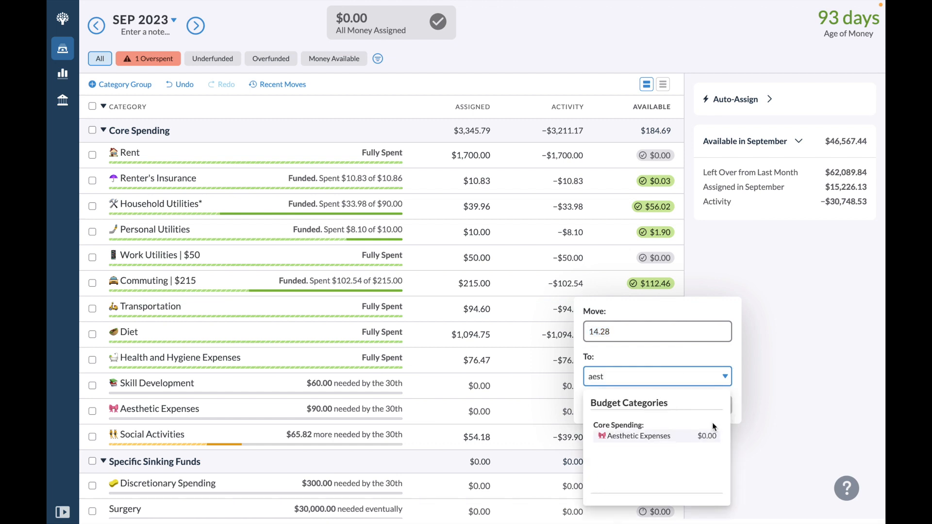
left_click(705, 436)
left_click(722, 407)
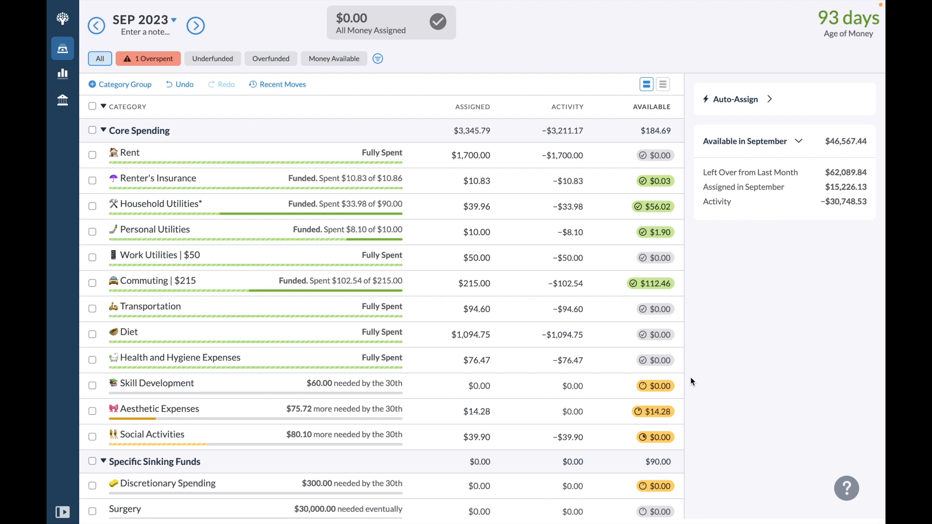
Collapse the Core Spending and Specific Sinking Funds groups and expand General Sinking Funds
left_click(103, 130)
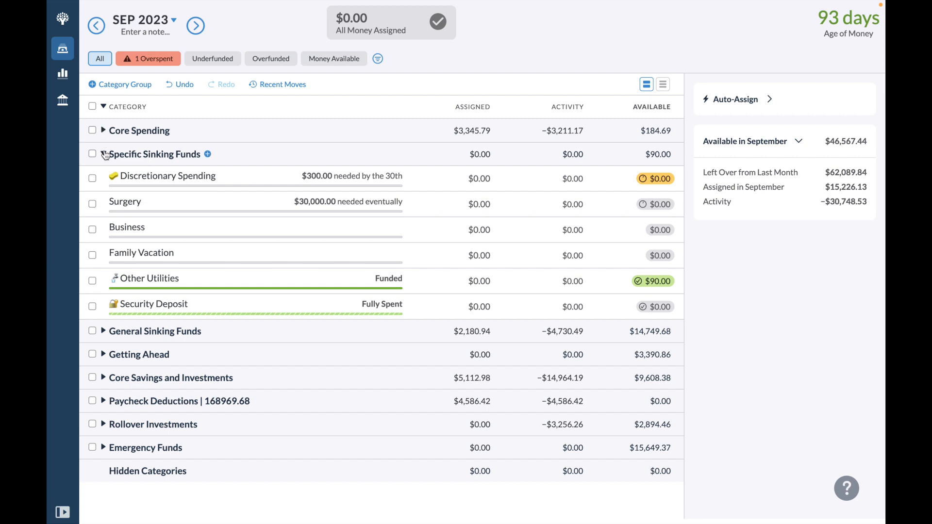
left_click(103, 155)
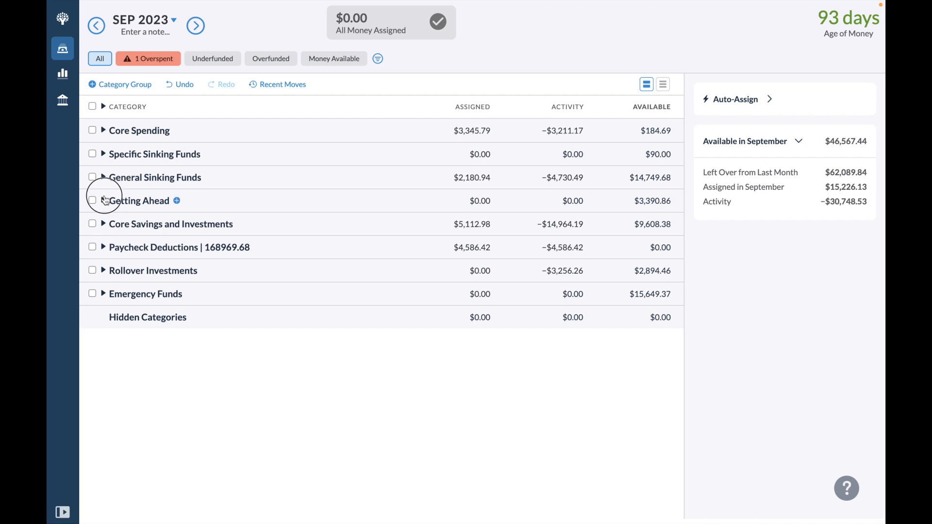
left_click(103, 179)
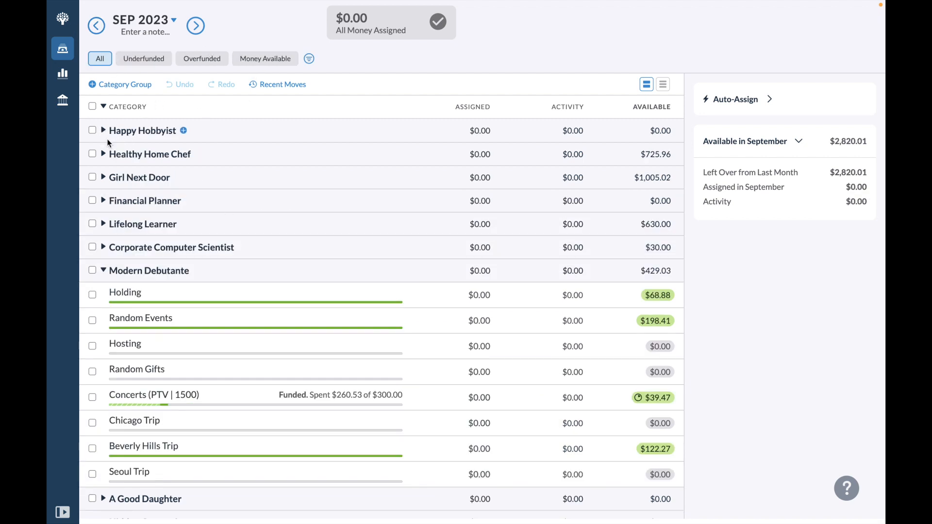
In the separate sinking funds budget, collapse Modern Debutante and expand Happy Hobbyist to review its categories
left_click(103, 271)
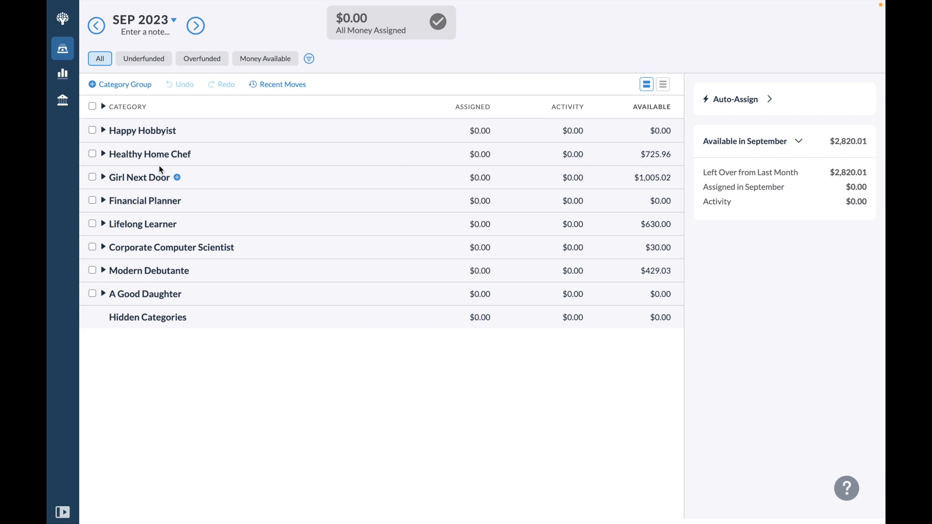
left_click(105, 132)
left_click(105, 131)
left_click(105, 131)
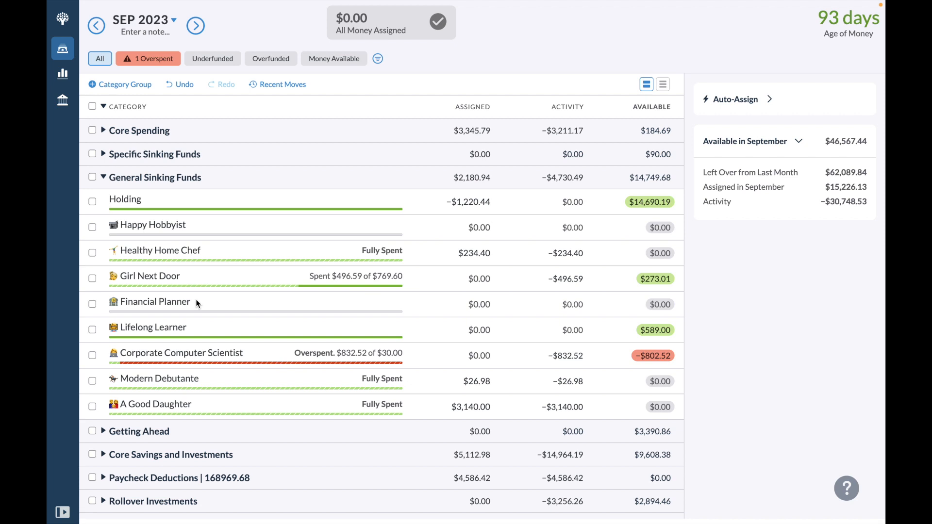
Back in the main budget, add the note "apple care 100" to Happy Hobbyist under General Sinking Funds
left_click(406, 231)
left_click(385, 228)
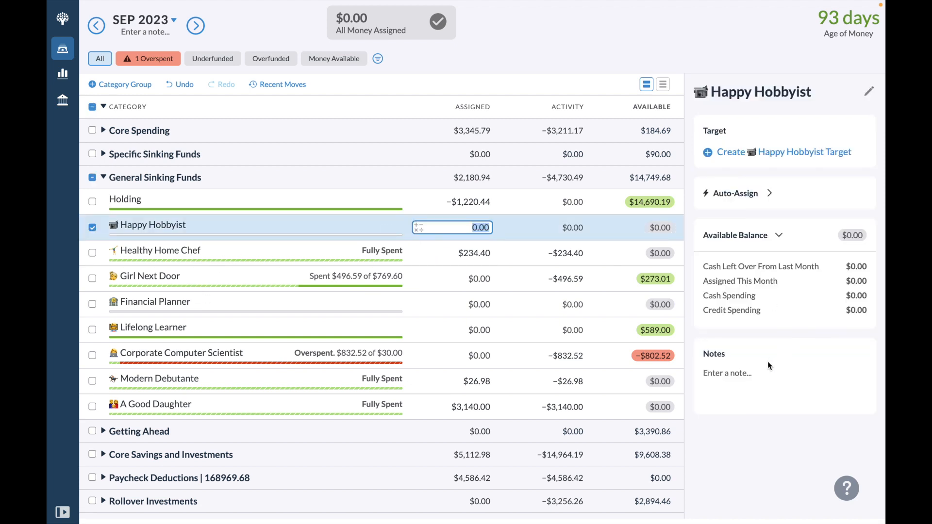
left_click(757, 373)
type("$100")
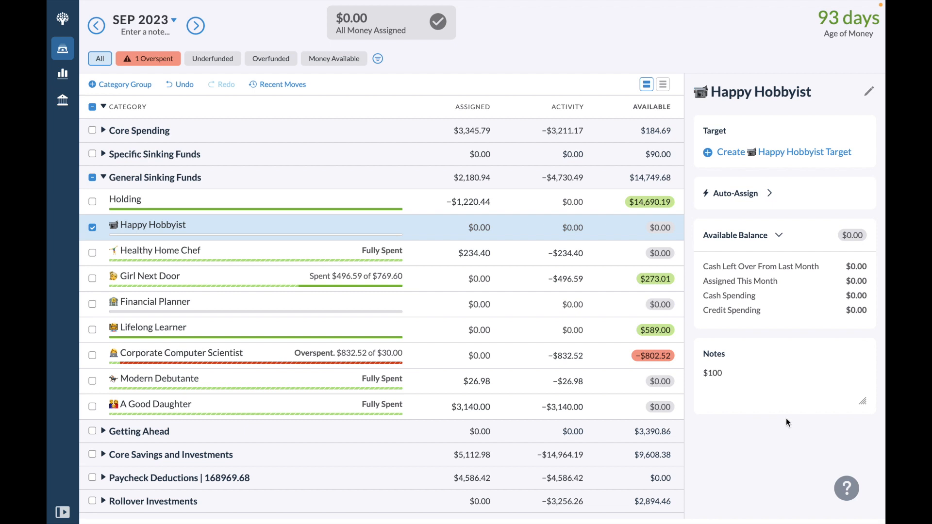
key("ctrl+a")
left_click(712, 372)
key("BackSpace")
type("apple care")
left_click(494, 222)
Move $100 from Holding to Happy Hobbyist in General Sinking Funds
left_click(649, 202)
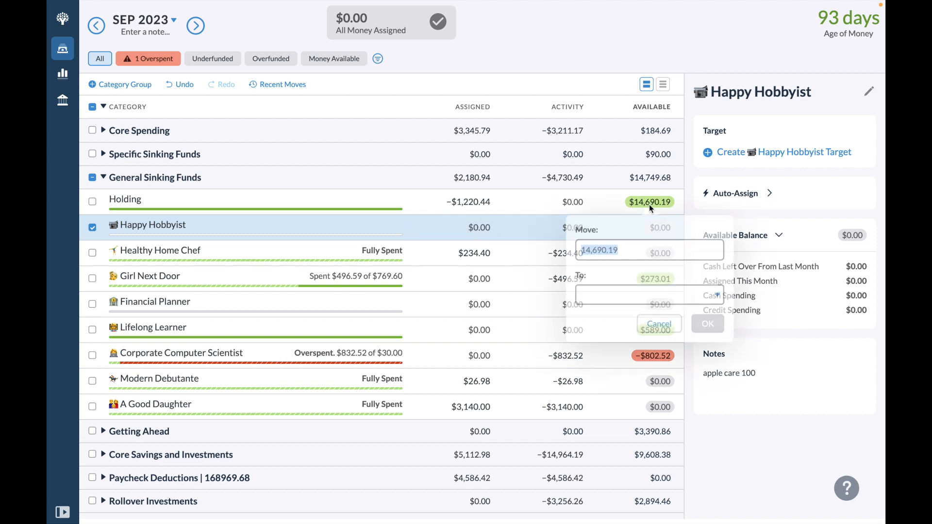
key("BackSpace")
type("1")
key("BackSpace")
type("100")
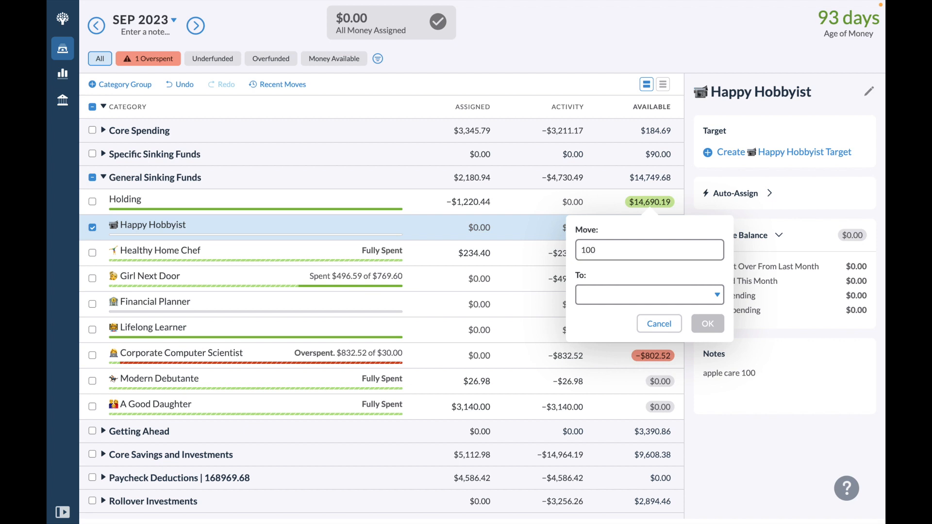
left_click(613, 295)
type("hap")
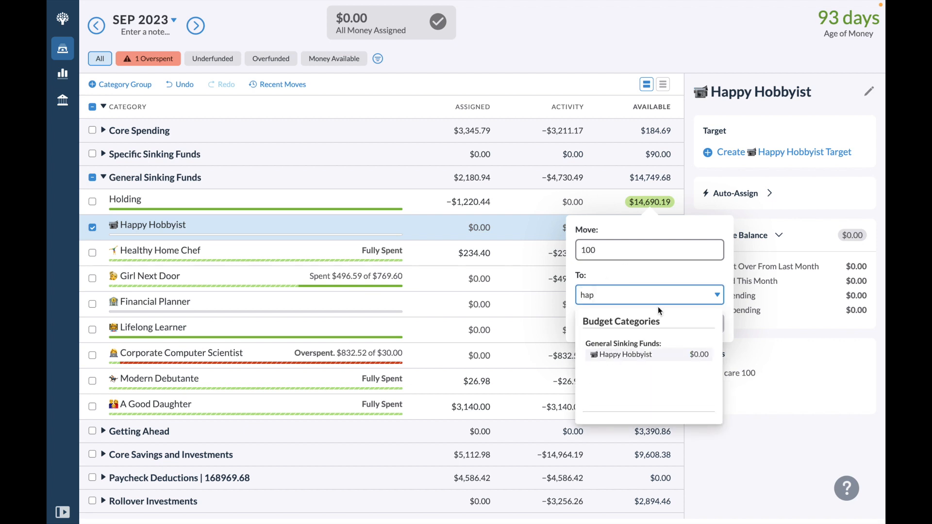
left_click(636, 356)
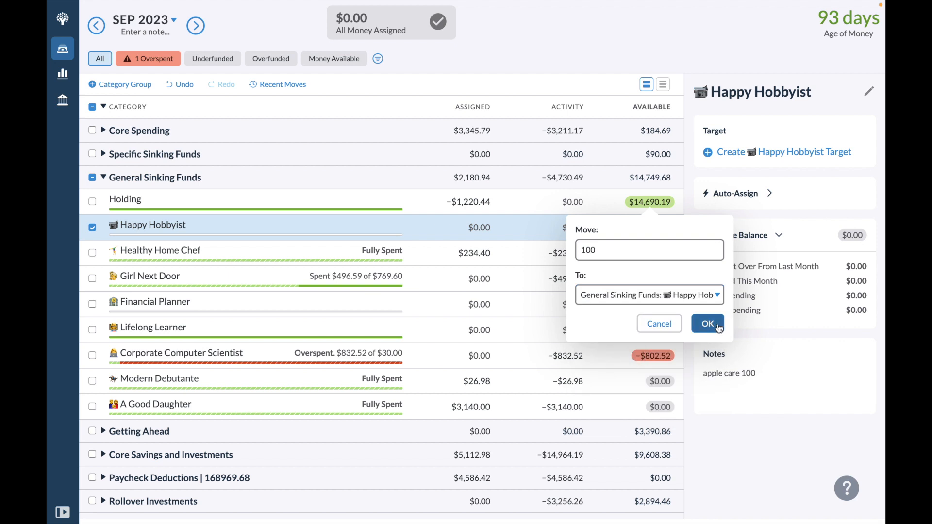
left_click(708, 324)
Add a second line reading "new tech ?" to the Happy Hobbyist note
left_click(791, 373)
key("Return")
type("new tecg")
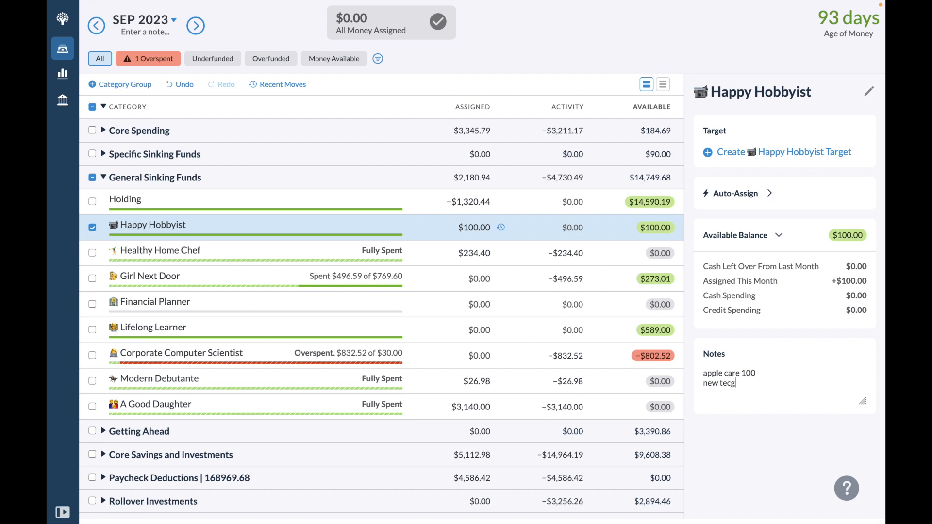
key("BackSpace")
type("h ?")
left_click(787, 410)
Leave the Happy Hobbyist amount as assigned and collapse the Happy Hobbyist group in the separate sinking funds budget
left_click(616, 237)
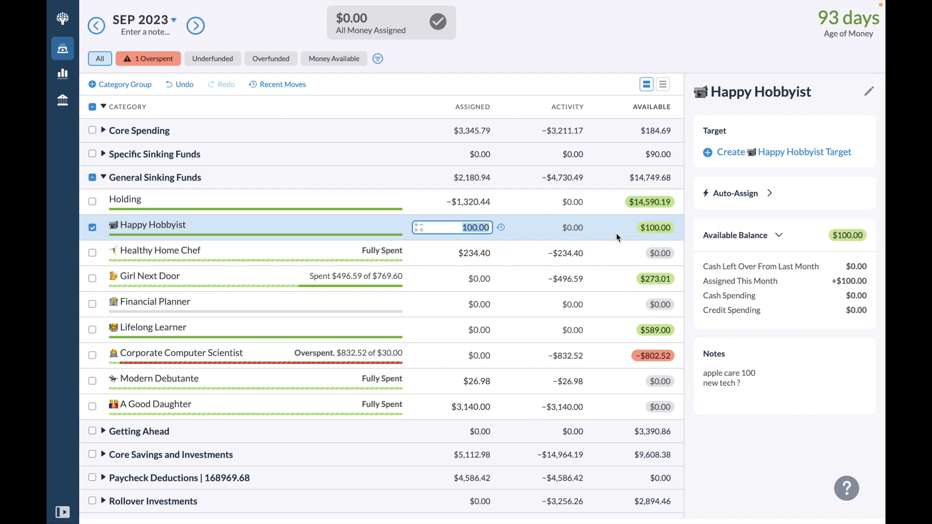
left_click(593, 274)
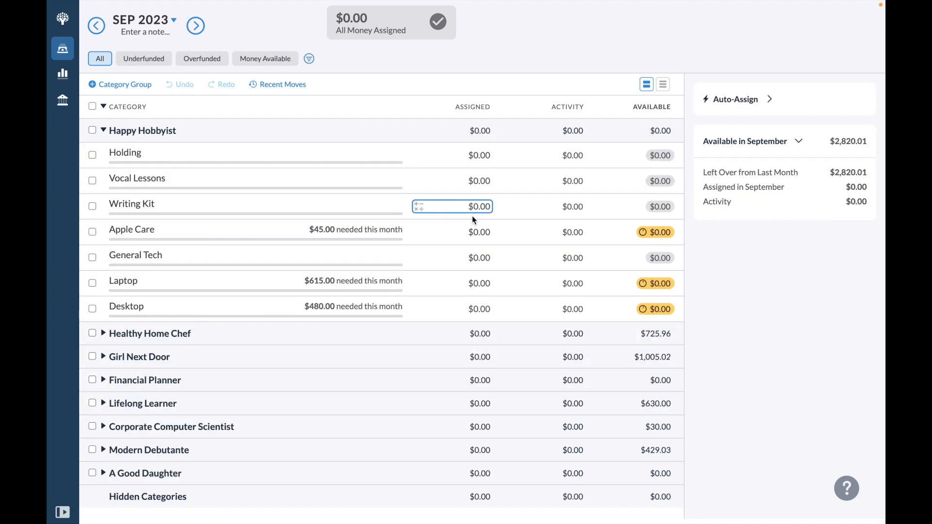
left_click(106, 130)
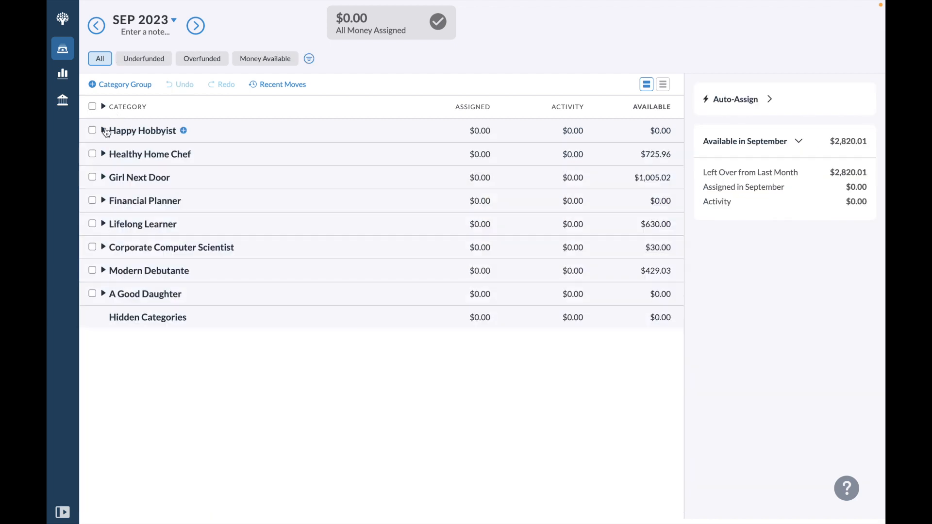
Check the Healthy Home Chef group in the separate sinking funds budget, and note "braces 234.40" on Healthy Home Chef in the main budget
left_click(103, 154)
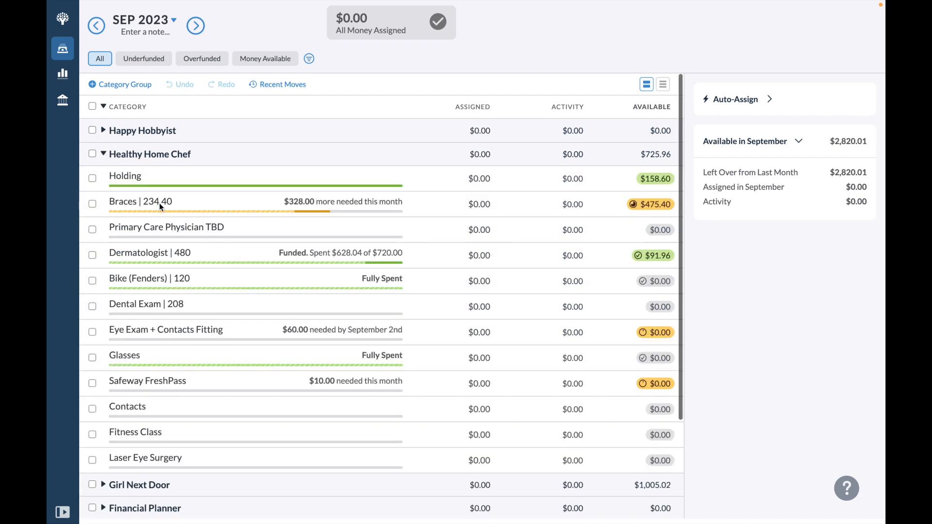
left_click(449, 204)
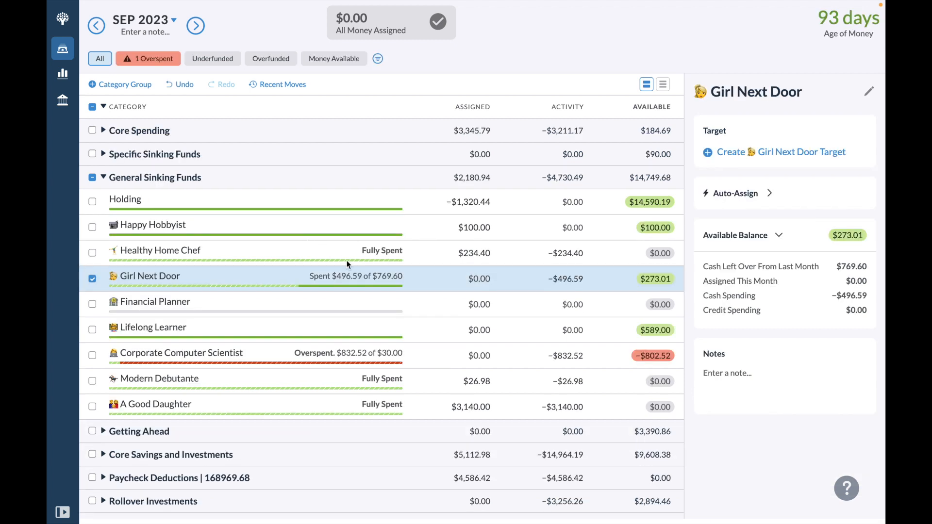
left_click(732, 377)
left_click(602, 256)
left_click(756, 377)
type("23")
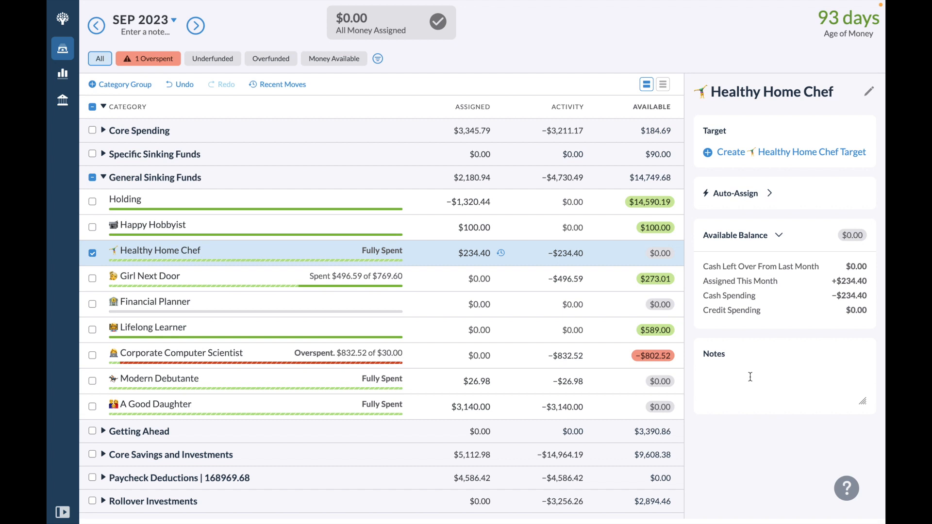
type("4.40")
left_click(703, 375)
type("braces")
Append "(til dec)" to the braces line of the Healthy Home Chef note
left_click(780, 362)
left_click(778, 374)
type("(")
key("BackSpace")
type("til dec)")
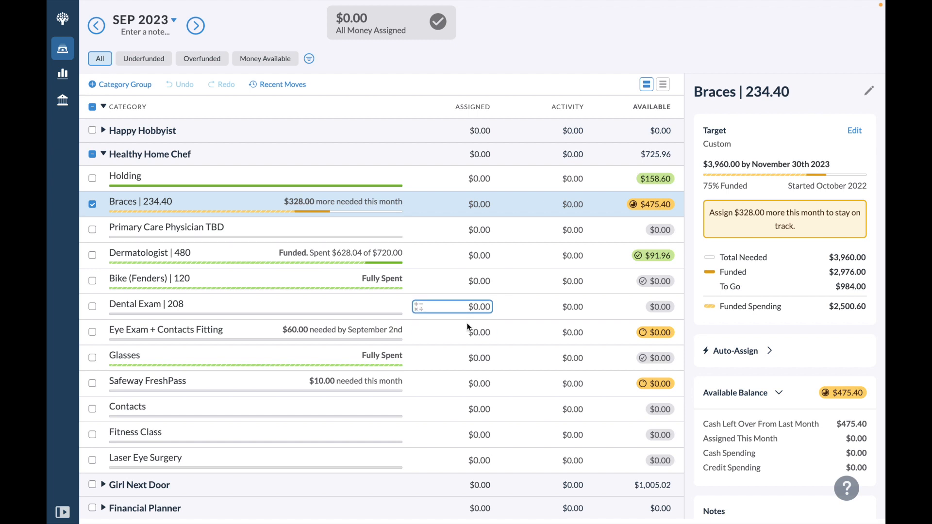
Add a second line reading "pcp fund 300" to the Healthy Home Chef note in the main budget
left_click(434, 339)
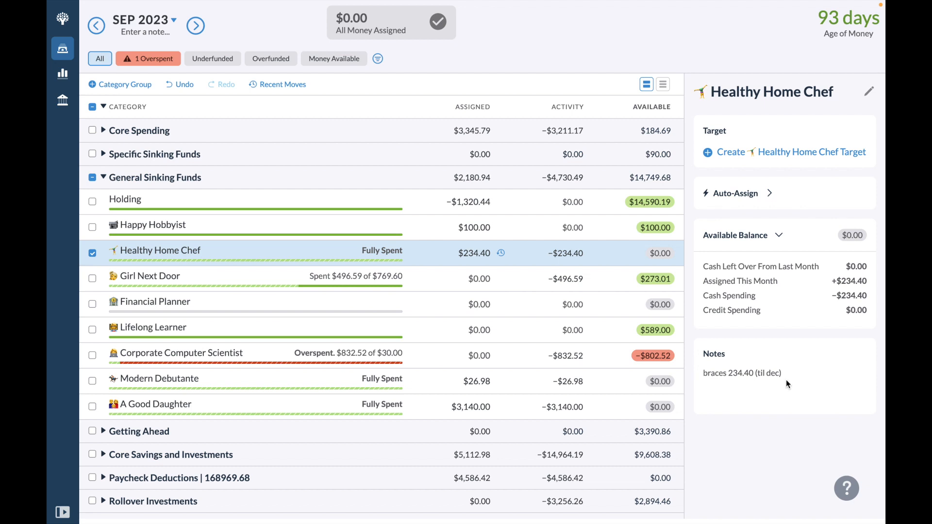
left_click(786, 382)
key("Return")
type("p")
type("cp fund")
type(" 600")
key("BackSpace")
key("BackSpace")
key("BackSpace")
type("300")
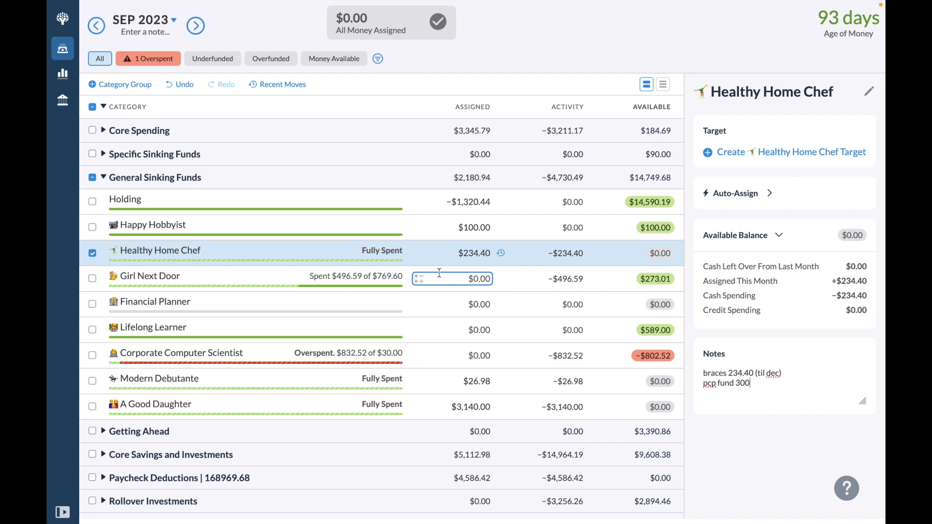
In the separate sinking funds budget, deselect Braces, collapse Healthy Home Chef and expand the Girl Next Door group
left_click(403, 276)
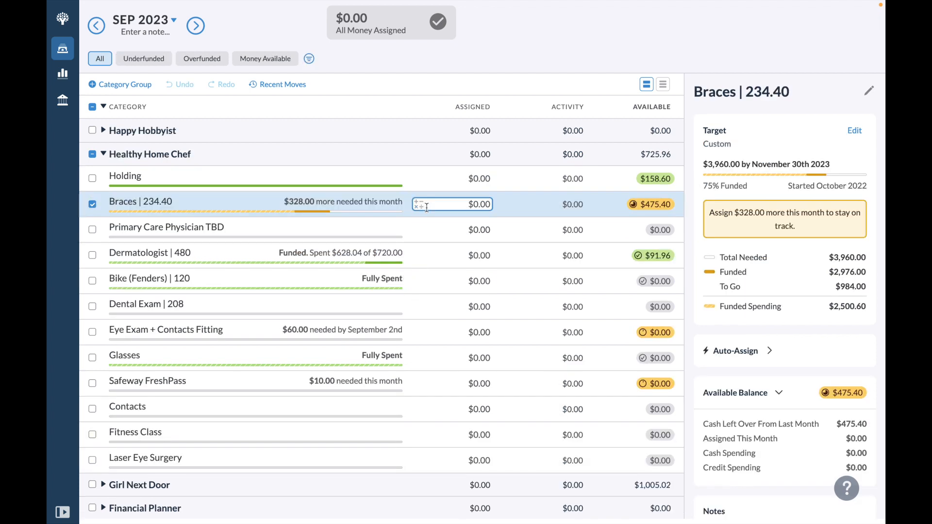
left_click(92, 204)
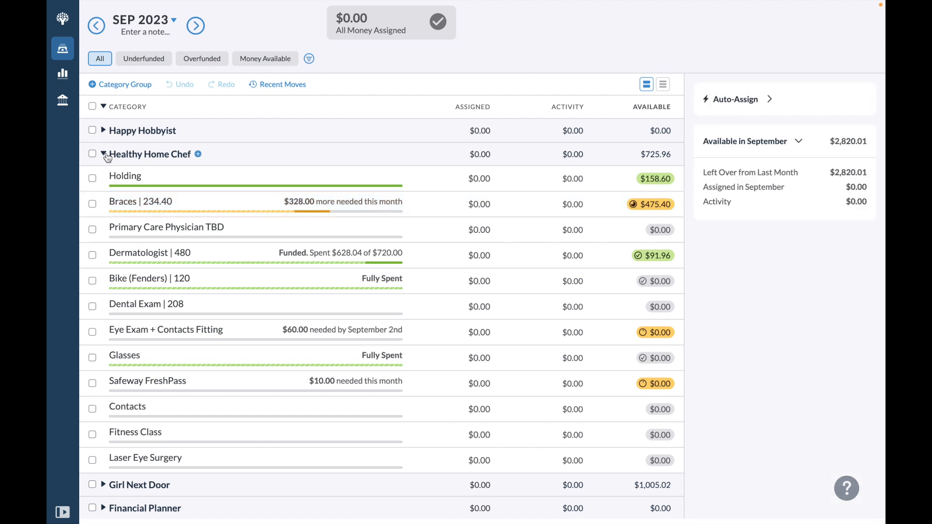
left_click(103, 154)
left_click(104, 178)
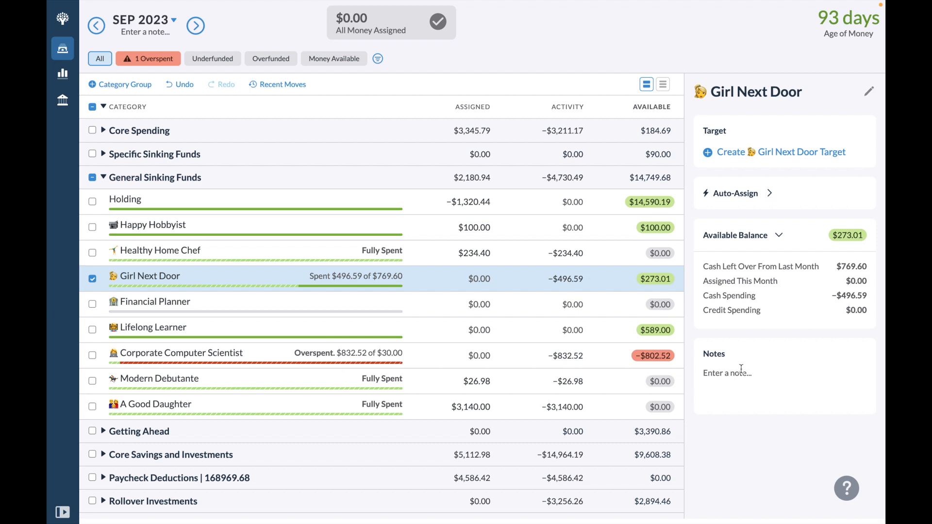
In the main budget, add a Girl Next Door note with the lines "hair appt", "shopping spree" and "room decor"
left_click(741, 369)
type("hair appt")
key("Return")
type("shopping spree")
key("Return")
type("room decor")
left_click(741, 369)
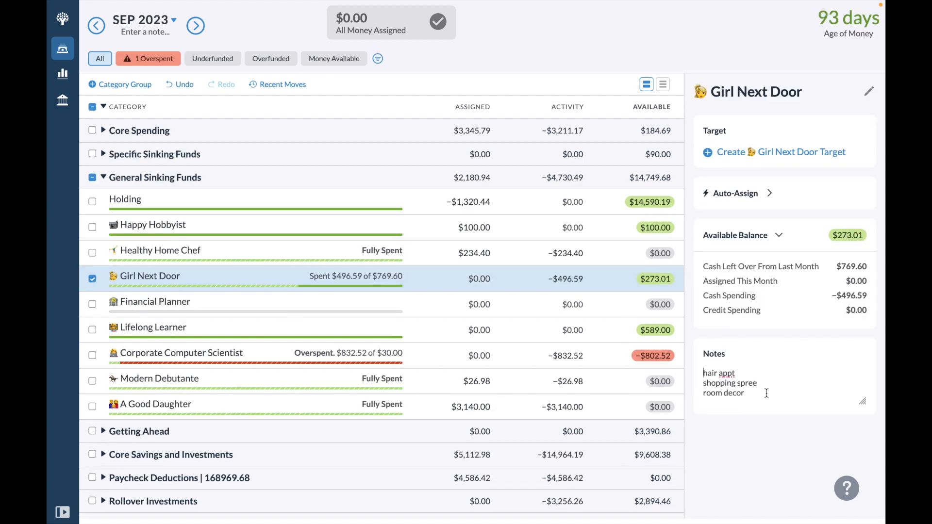
Extend the Girl Next Door note with the lines "consultations", "korean spa" and "hair removal"
left_click(767, 393)
key("Return")
type("consultations")
key("Return")
type("korean spa")
key("Return")
type("hair removal")
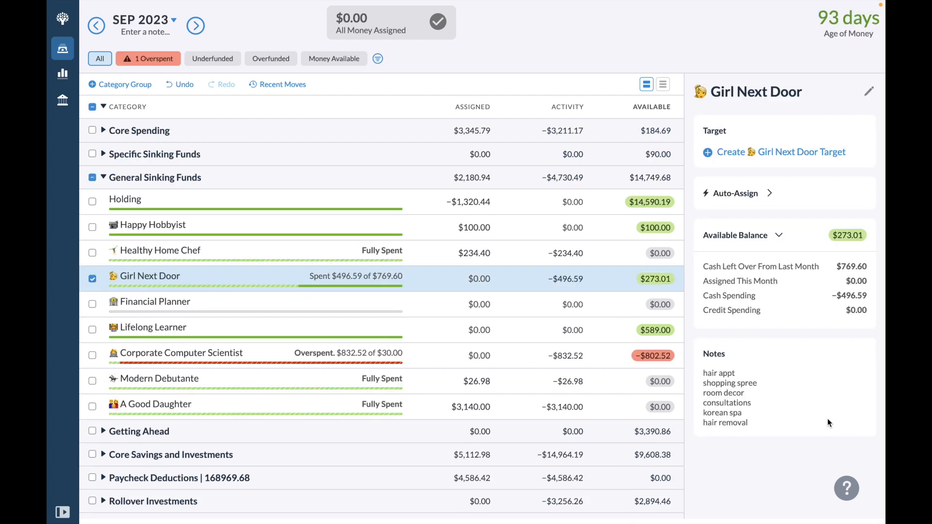
Add the lines "water flosser", "teeth whitening" and "laser skin resurfacing" to the Girl Next Door note
left_click(828, 420)
key("Return")
type("water flosser")
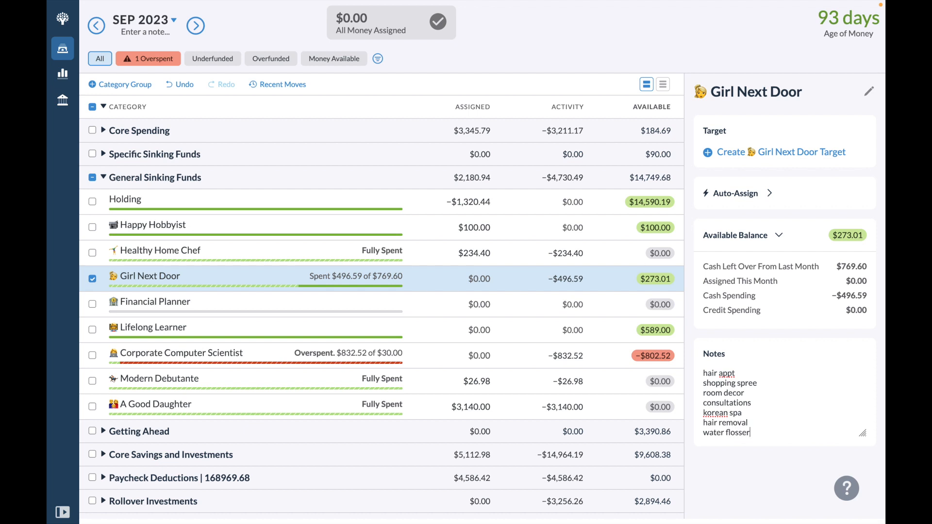
key("Return")
type("tee")
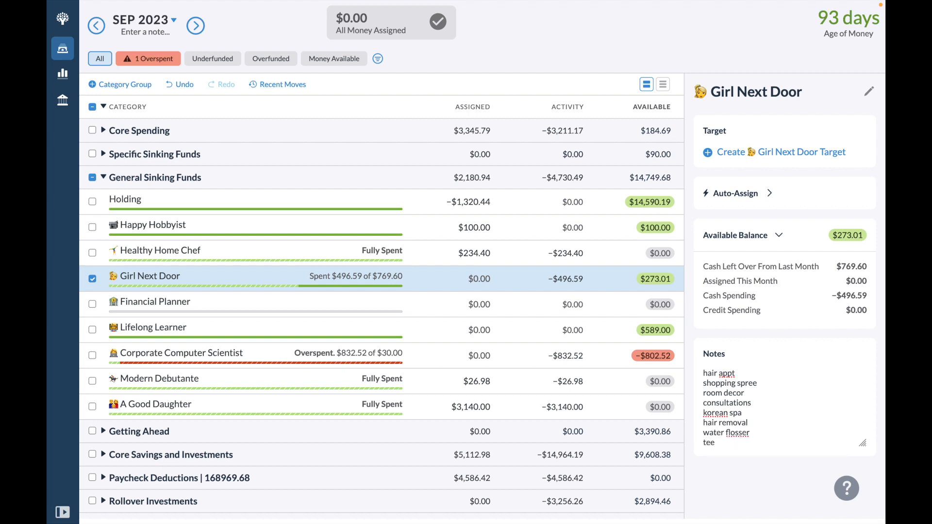
type("th whitening")
key("Return")
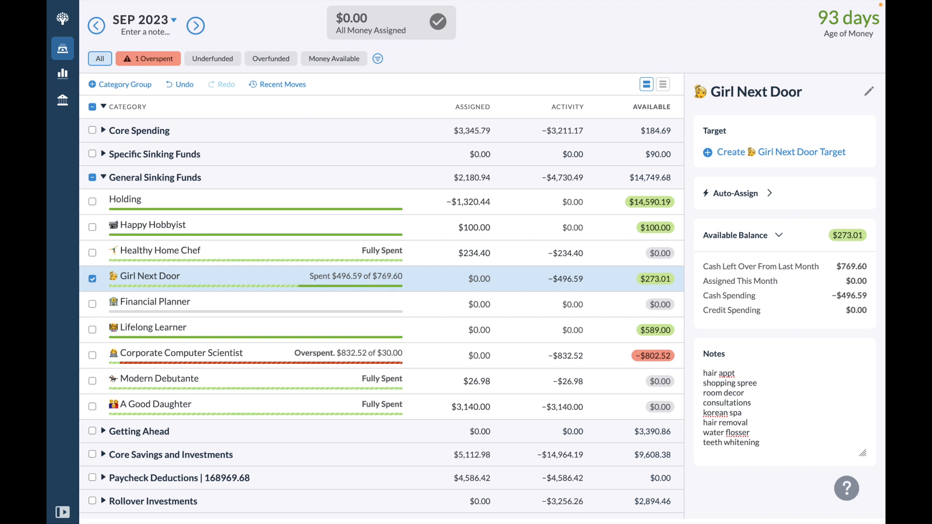
type("laser skin resurfacing")
key("Return")
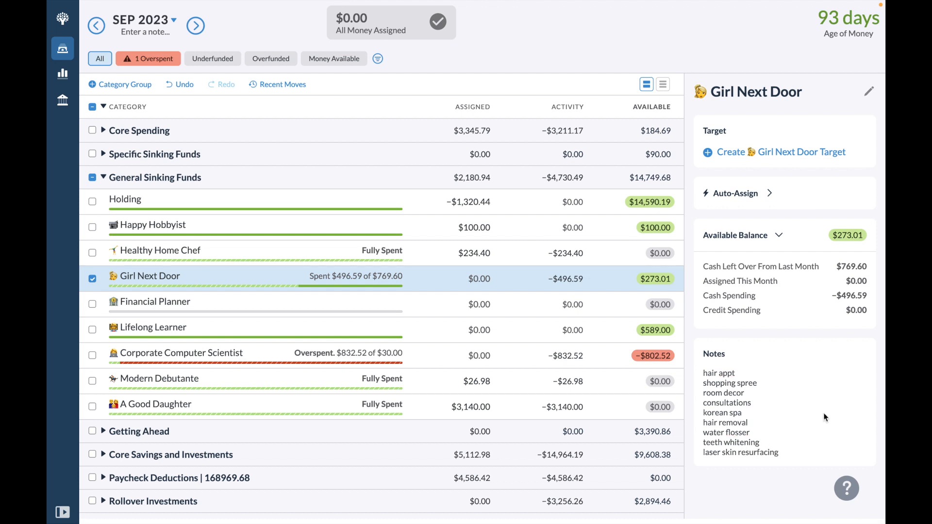
In the separate sinking funds budget, collapse Girl Next Door and expand the Financial Planner group
left_click(398, 302)
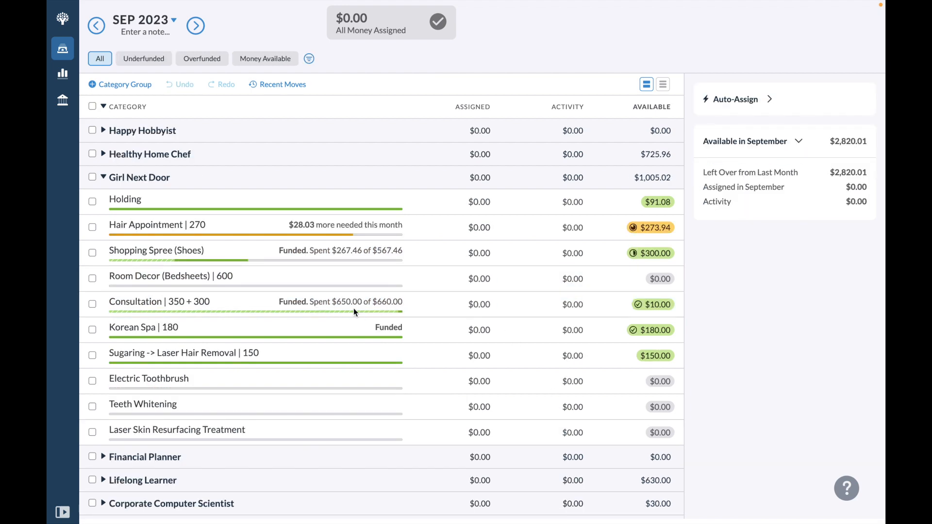
left_click(104, 178)
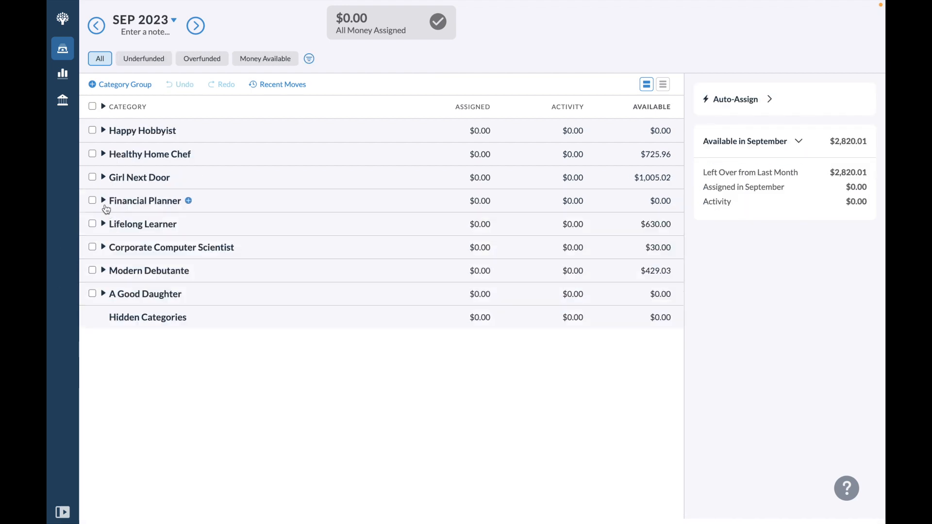
left_click(104, 201)
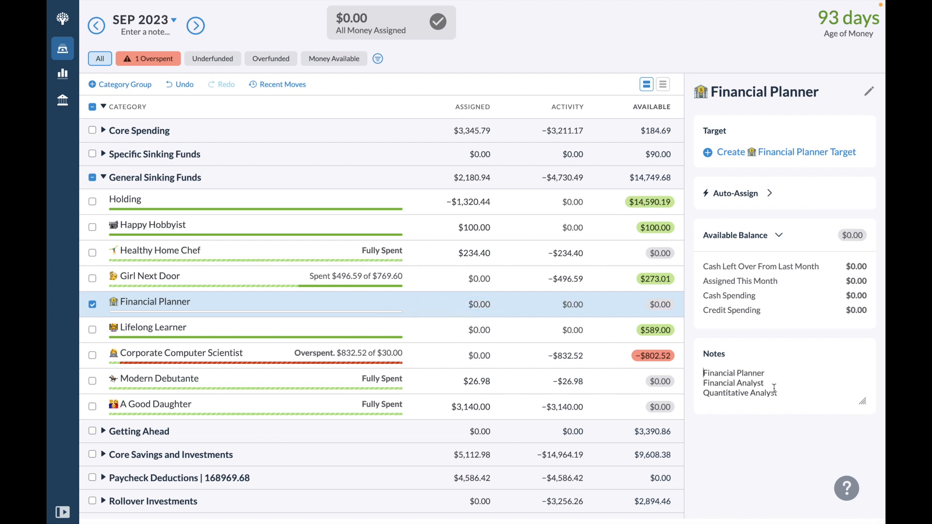
Replace the Financial Planner note in the main budget with the lines "Taxes", "YNAB" and "Fees"
left_click_drag(785, 395, 694, 368)
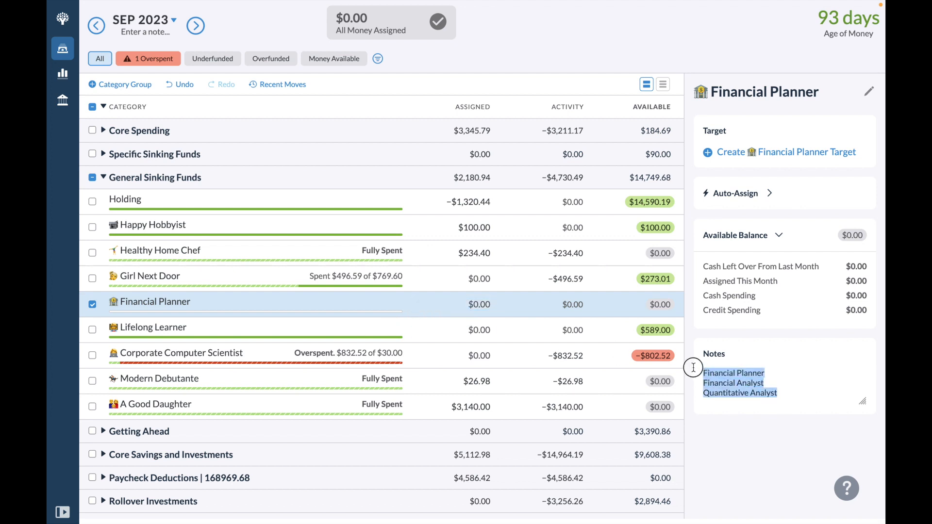
left_click(816, 389)
left_click_drag(781, 395, 698, 358)
key("BackSpace")
type("Fan")
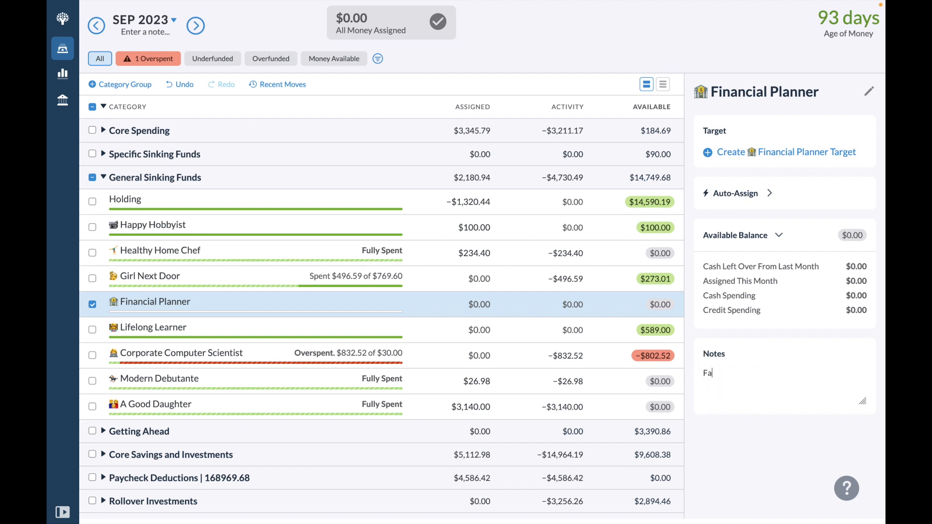
key("BackSpace")
key("BackSpace")
key("BackSpace")
type("Taxes")
key("Return")
type("Yn")
key("BackSpace")
type("NAB")
key("Return")
type("Fees")
Add the amount 120 to the YNAB line of the Financial Planner note
left_click(743, 377)
left_click(743, 384)
type("!")
key("BackSpace")
type("120")
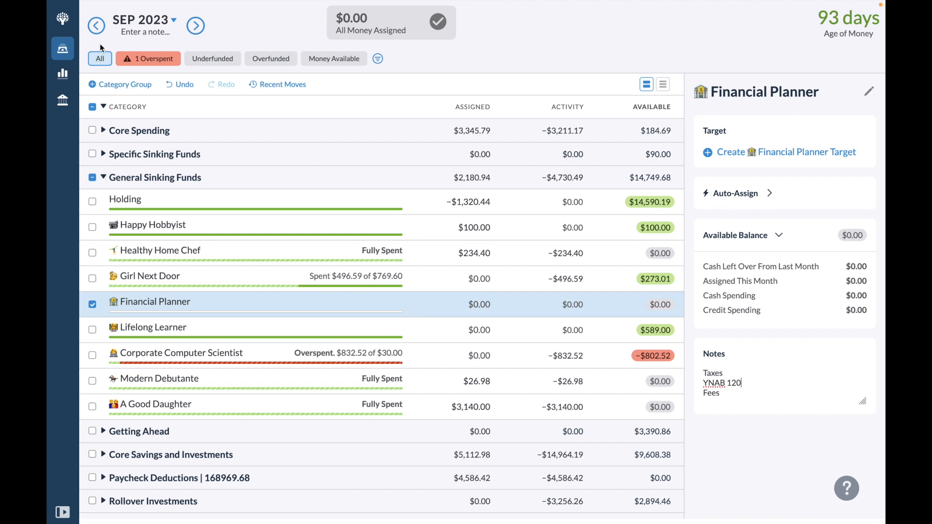
Look up the Financial Planner spending activity under General Sinking Funds in the August 2023 budget
left_click(101, 29)
left_click(99, 28)
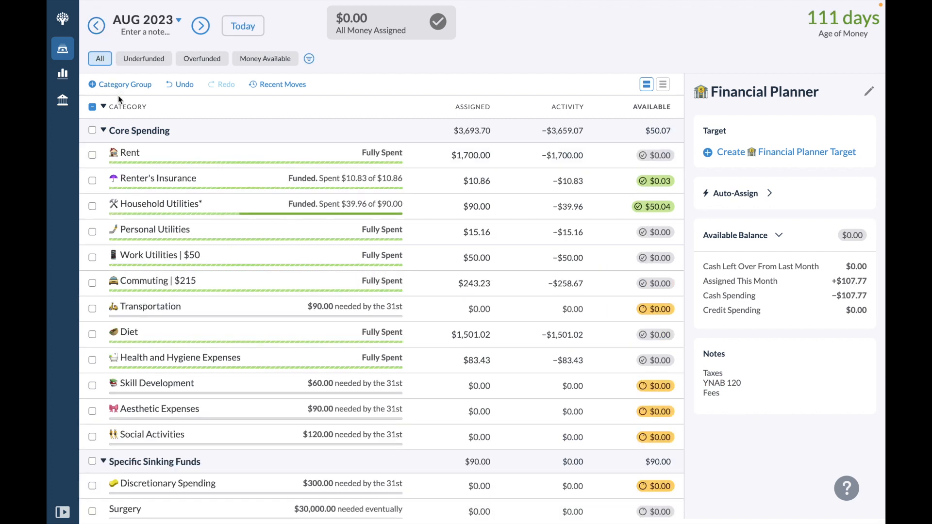
left_click(103, 130)
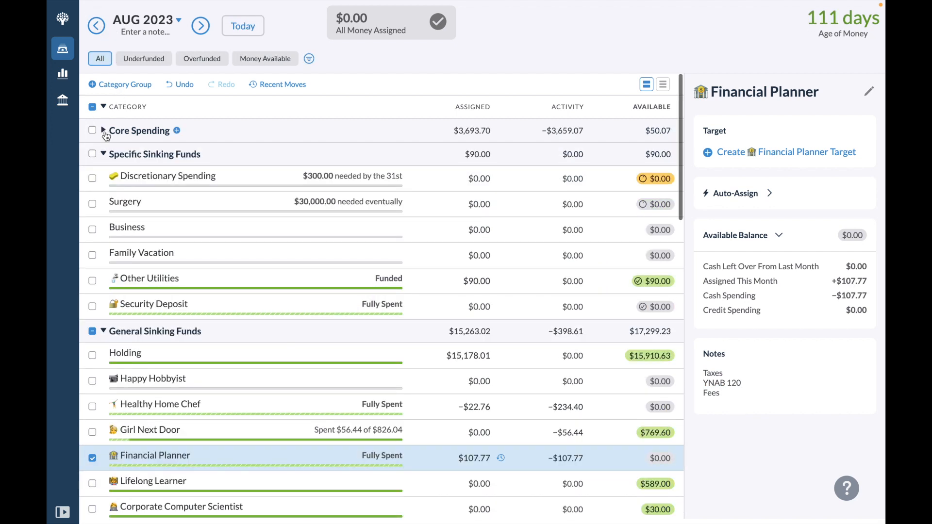
left_click(103, 106)
left_click(103, 177)
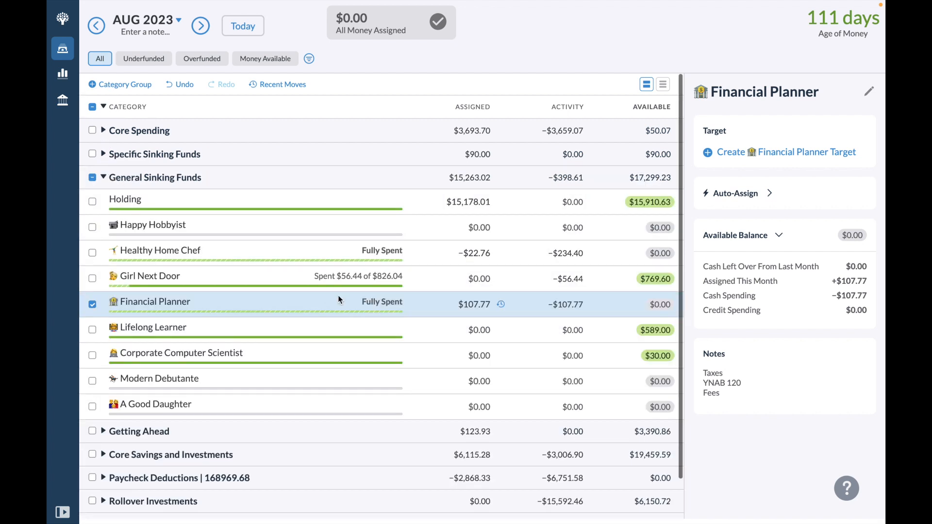
left_click(566, 305)
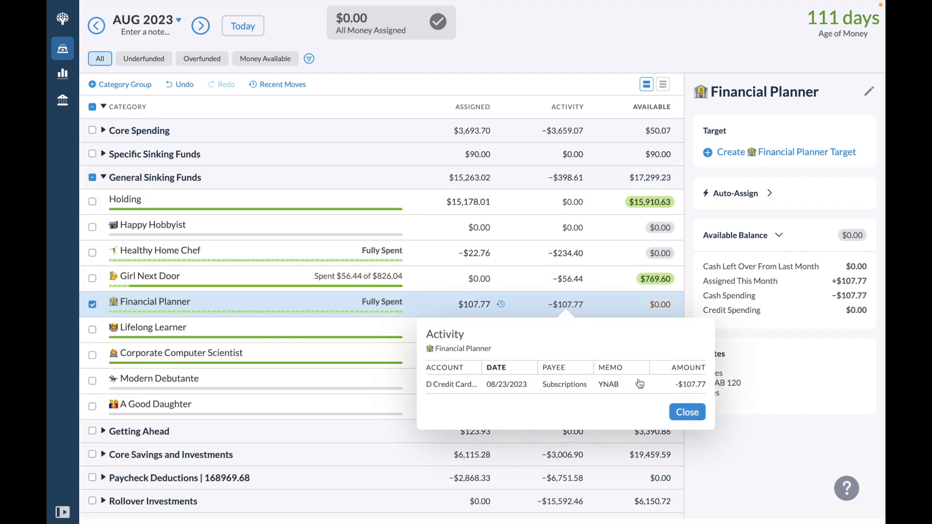
left_click(196, 30)
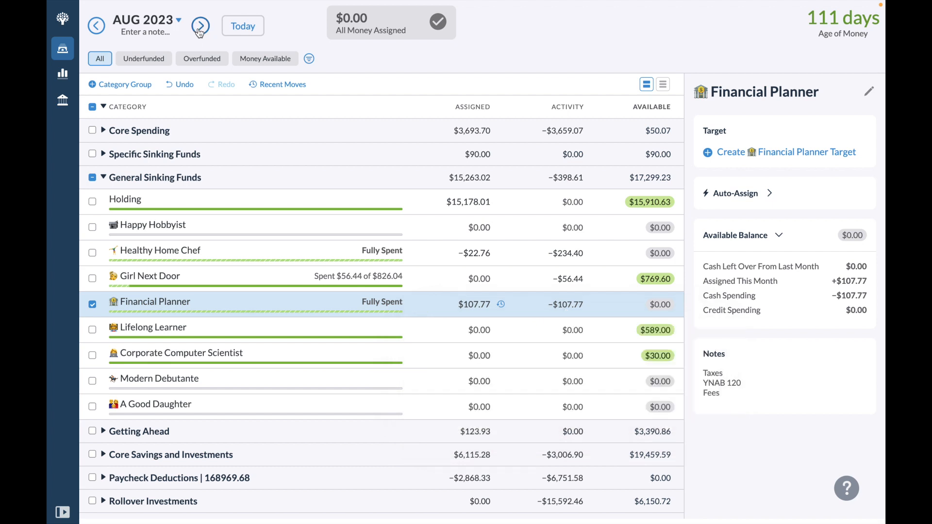
Return to September 2023 and set the YNAB amount in the Financial Planner note to 107.77
left_click(199, 30)
left_click(747, 383)
key("BackSpace")
key("BackSpace")
key("BackSpace")
type("107.77")
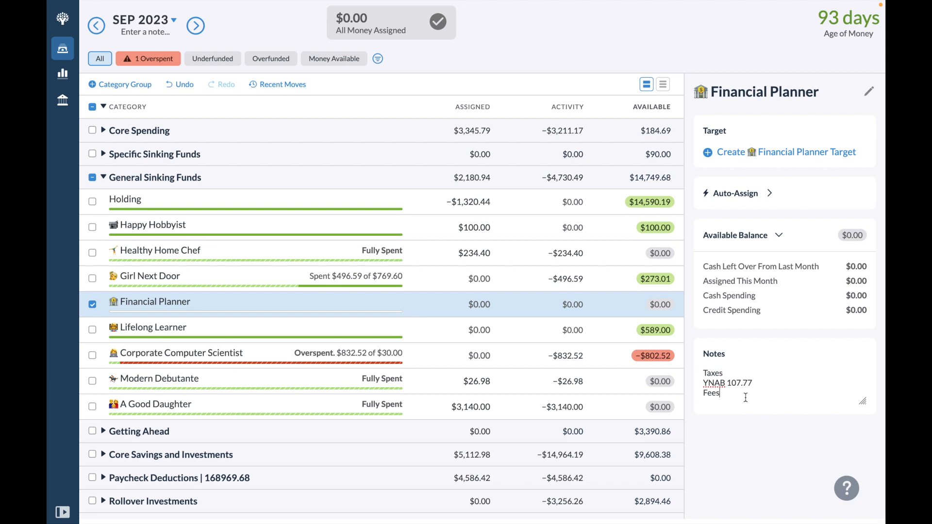
Append "(needed aug)" to the YNAB line of the Financial Planner note
key("ctrl+a")
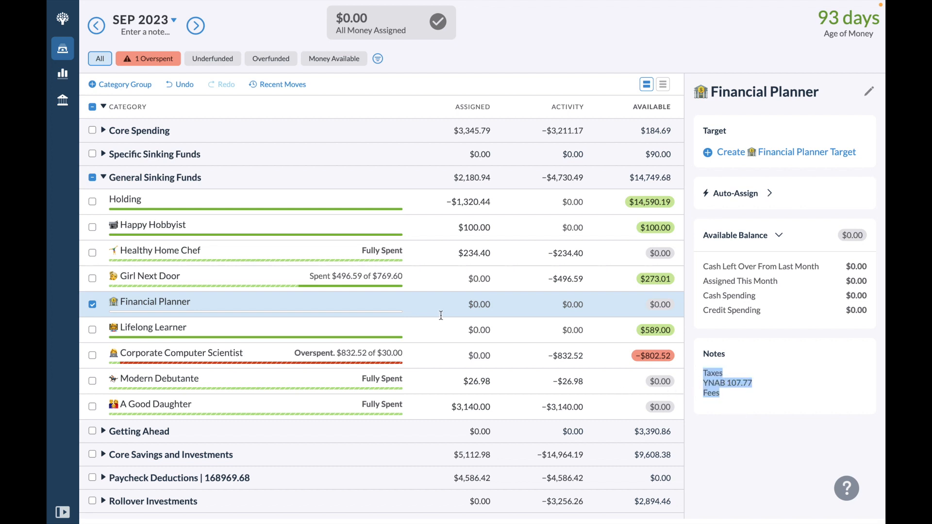
left_click(772, 384)
type("(")
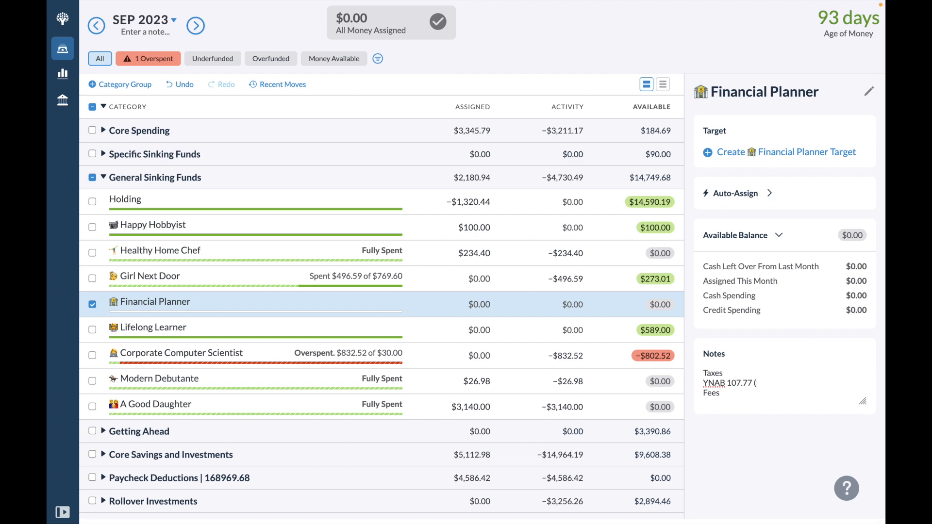
type("needed augu")
type("st")
type(")")
key("BackSpace")
key("BackSpace")
key("BackSpace")
key("BackSpace")
type(")")
key("Return")
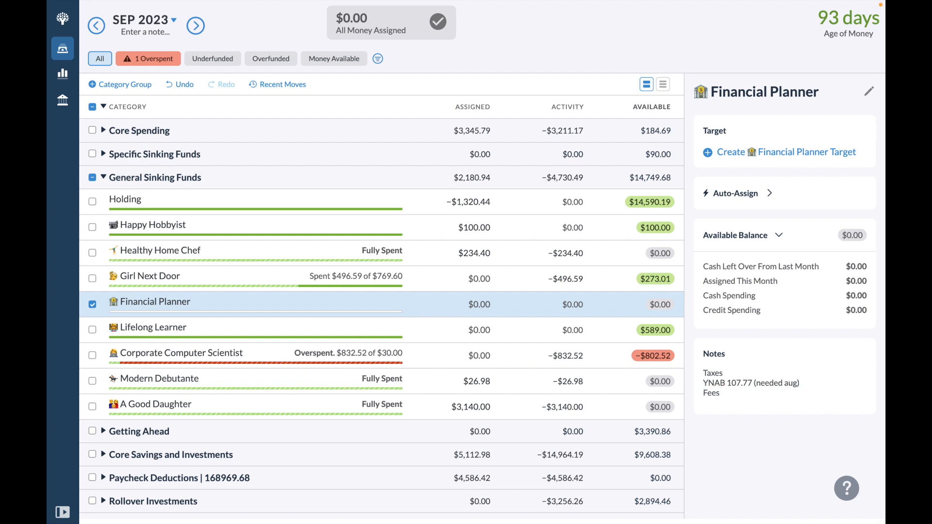
In the separate sinking funds budget, collapse Financial Planner and expand the Lifelong Learner group
left_click(405, 325)
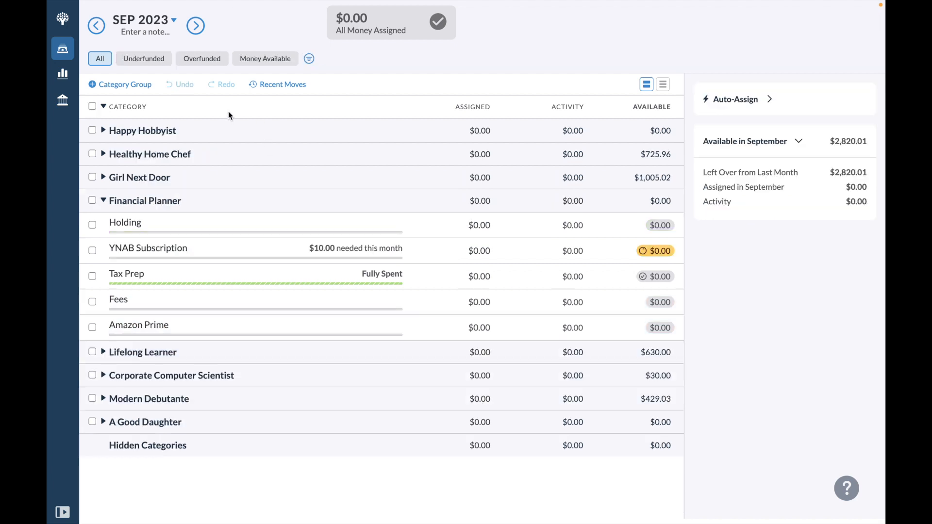
left_click(103, 201)
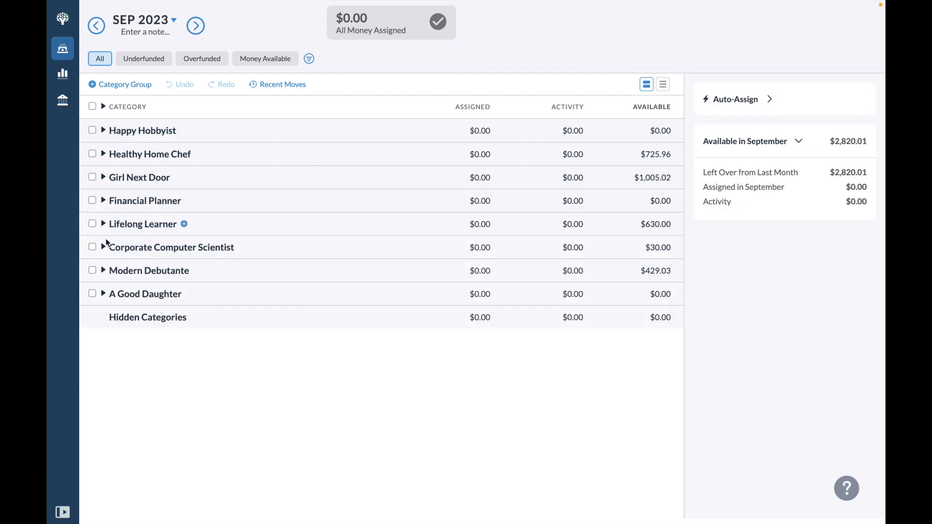
left_click(103, 224)
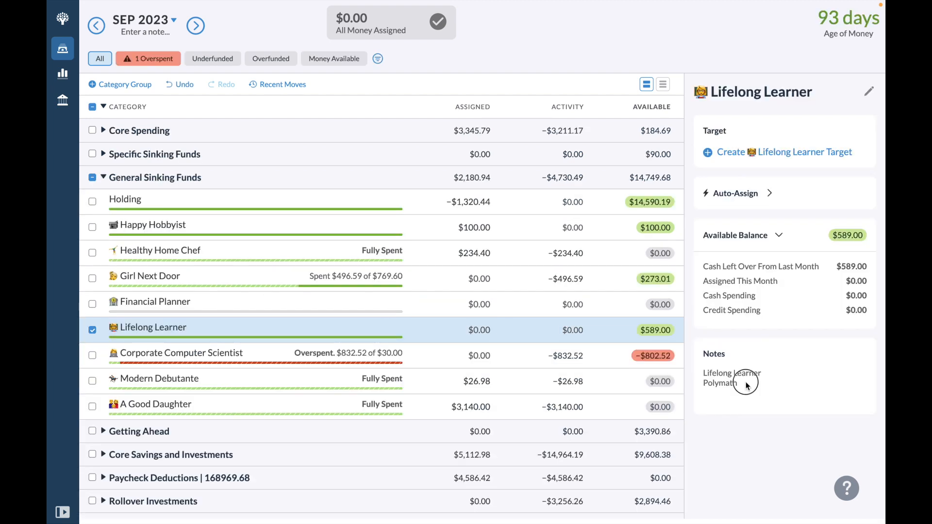
Replace the Lifelong Learner note with "drivers ed 600"
left_click_drag(746, 385, 692, 372)
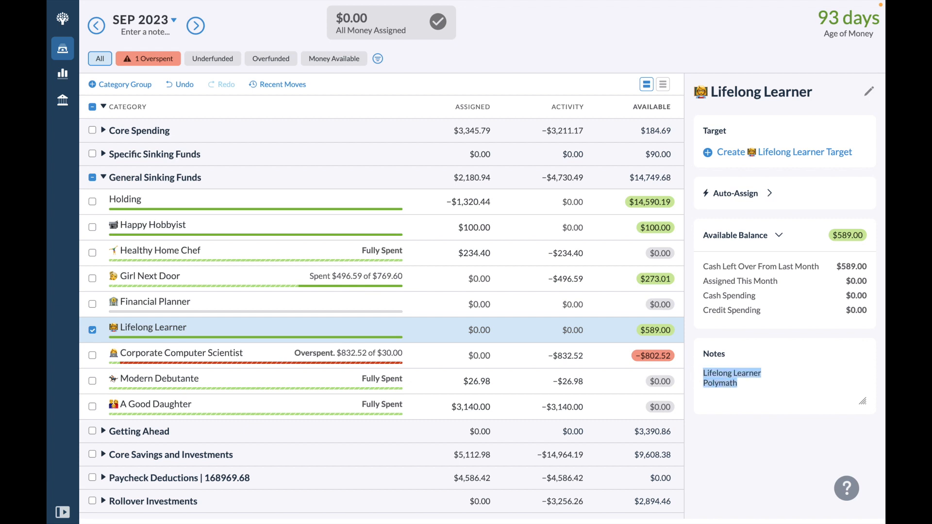
type("Drivers")
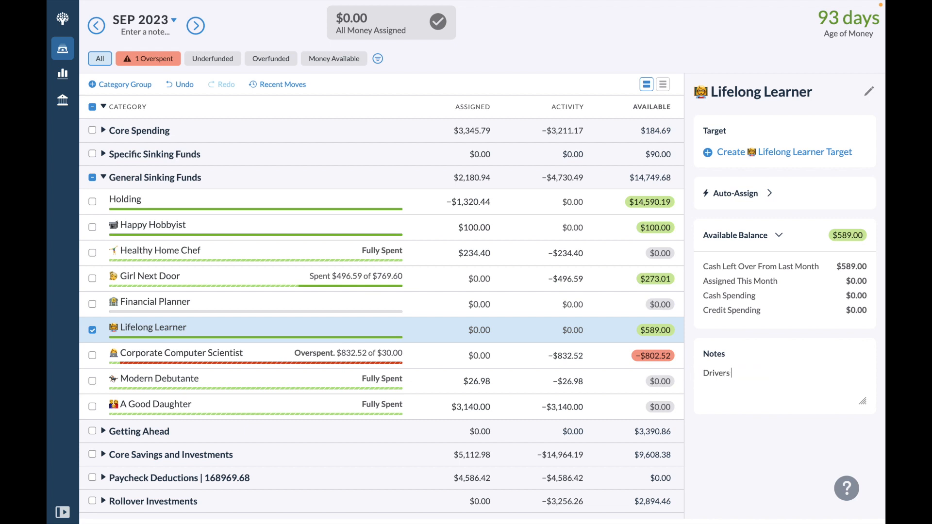
type(" Ed 600")
left_click(709, 373)
key("BackSpace")
type("d")
left_click(734, 376)
key("BackSpace")
type("e")
key("super+s")
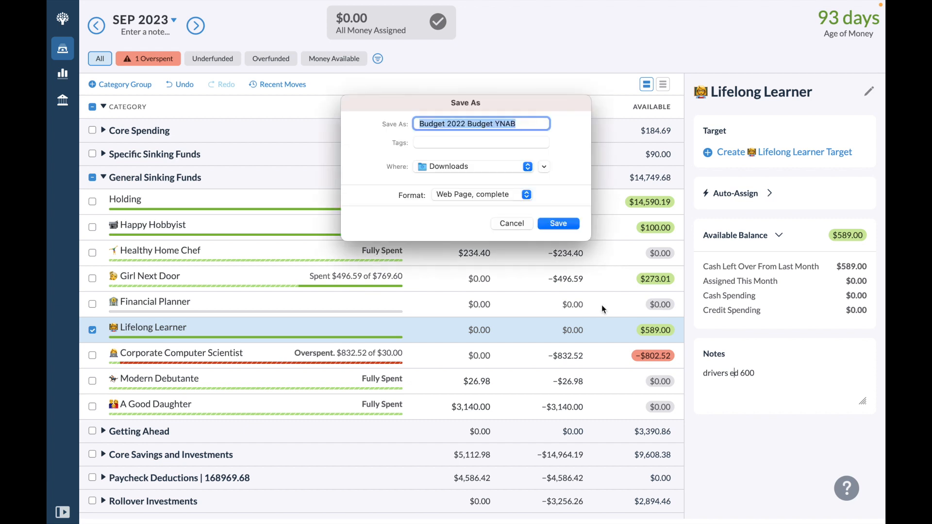
left_click(515, 225)
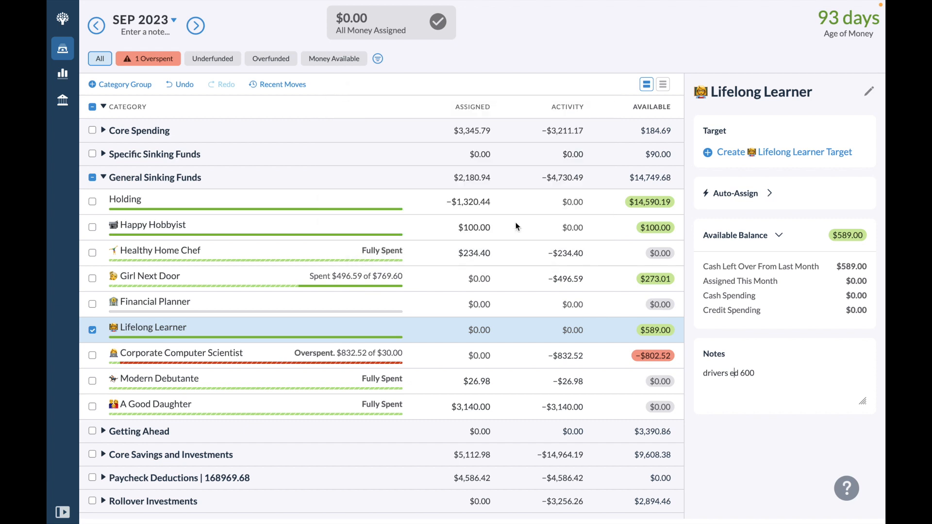
Change the Financial Planner note to all lowercase, so its lines read "taxes", "ynab 107.77 (needed aug)" and "fees"
left_click(606, 309)
left_click(708, 372)
key("BackSpace")
type("t")
key("Down")
key("Down")
key("BackSpace")
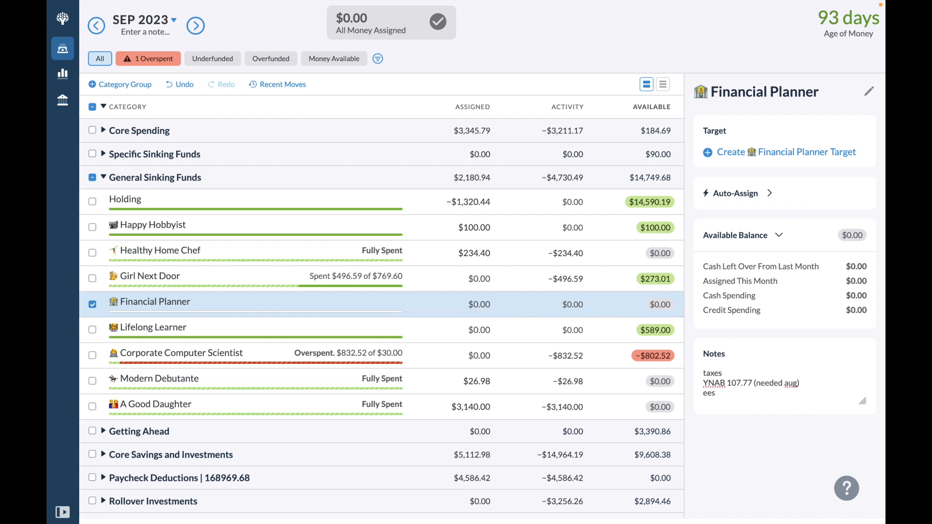
type("f")
left_click_drag(725, 383, 698, 388)
key("BackSpace")
type("ynab")
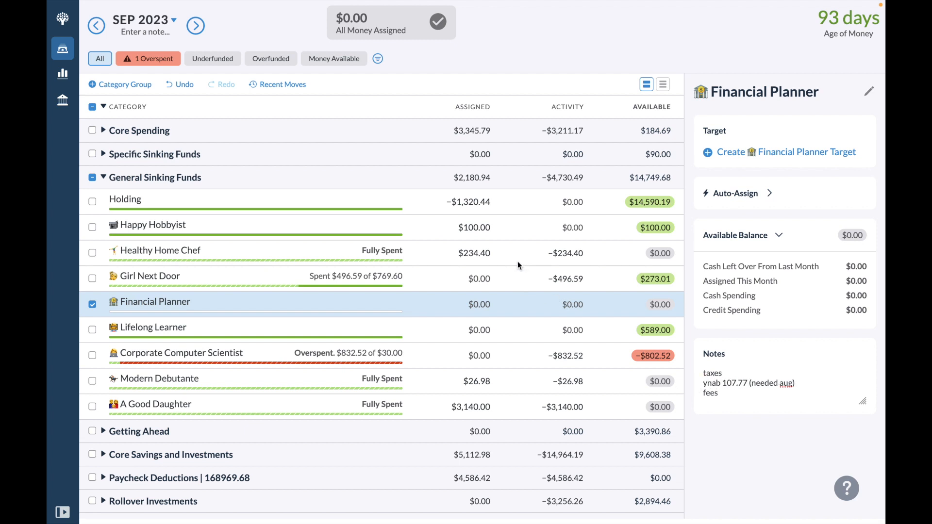
Review the notes and balances of the General Sinking Funds categories, from Holding down to Modern Debutante
left_click(503, 276)
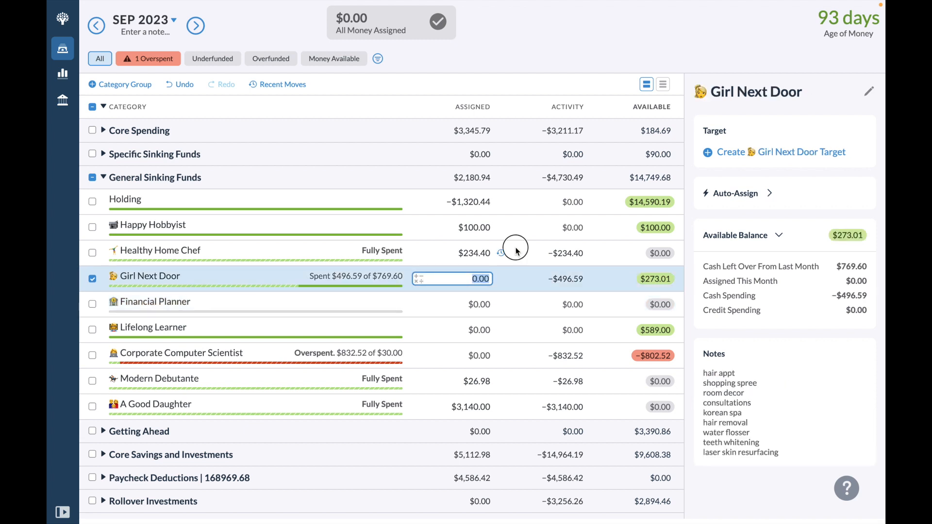
left_click(516, 250)
left_click(515, 216)
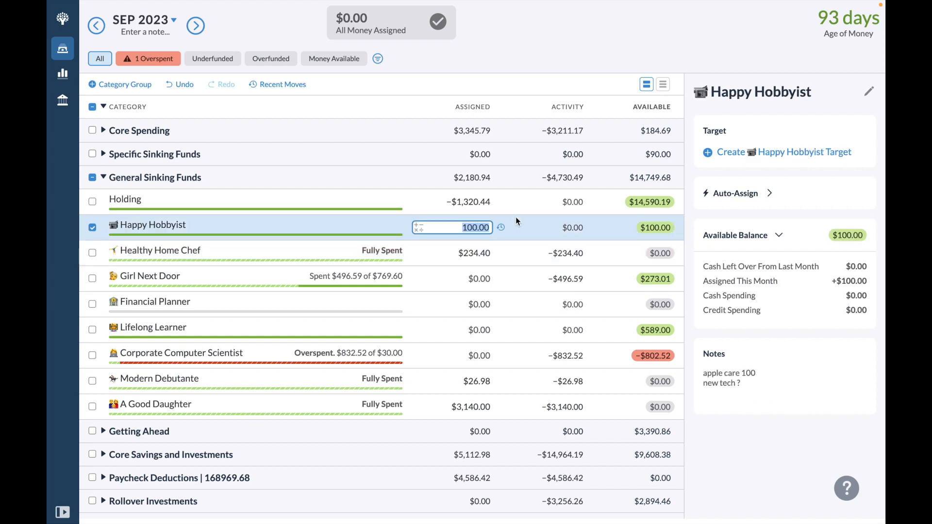
key("Escape")
left_click(517, 203)
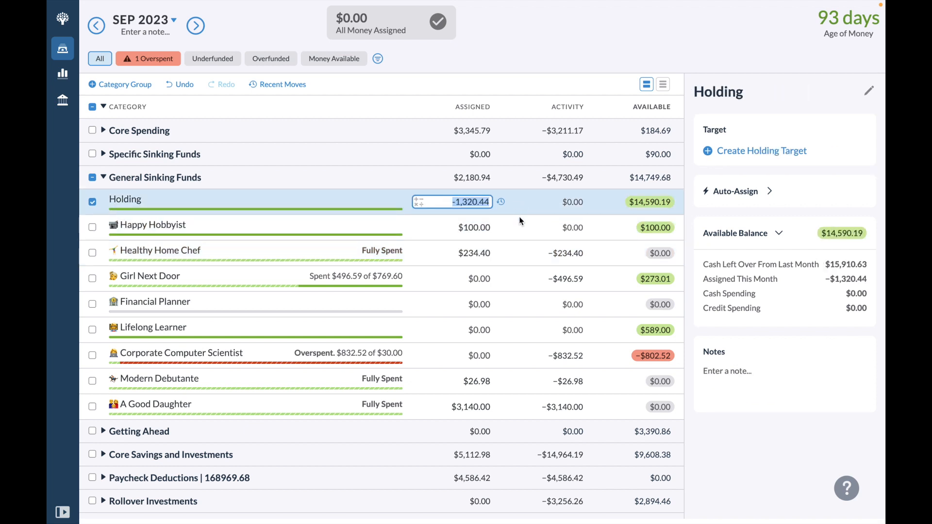
left_click(519, 222)
left_click(524, 249)
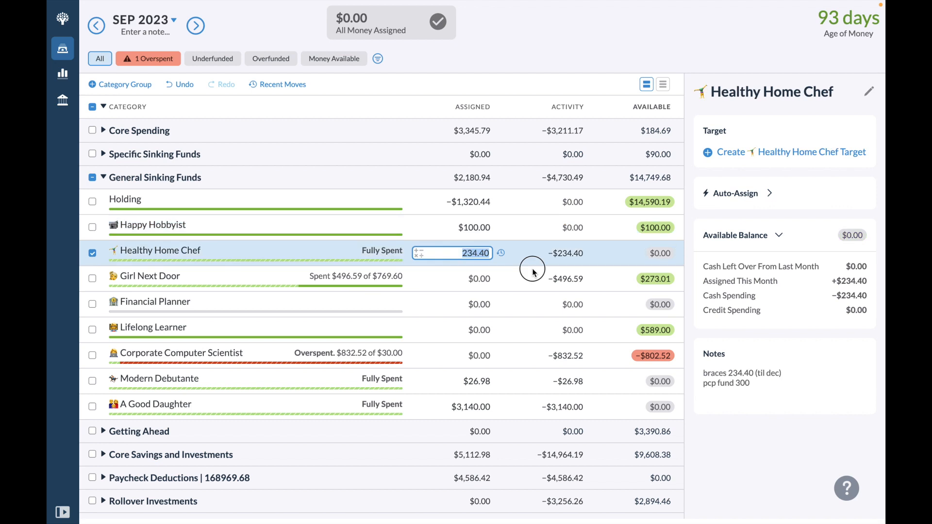
left_click(532, 269)
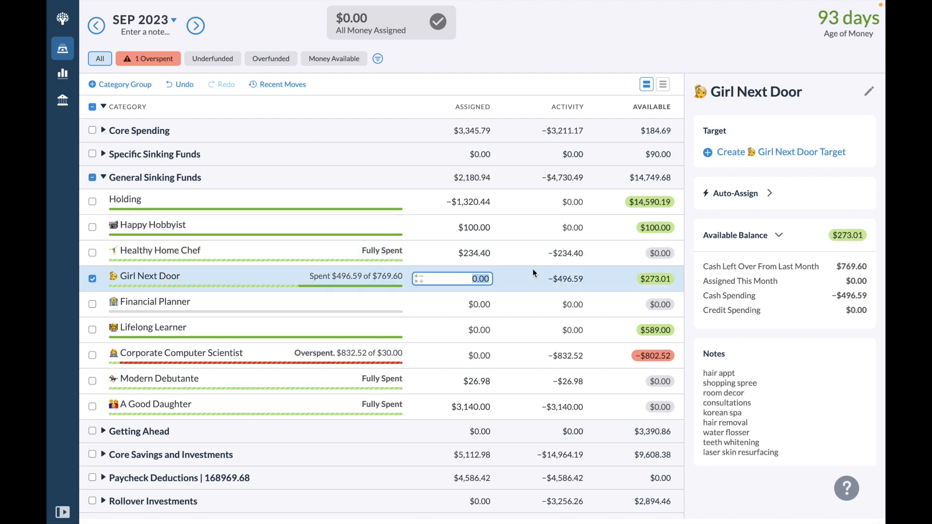
left_click(528, 317)
left_click(529, 331)
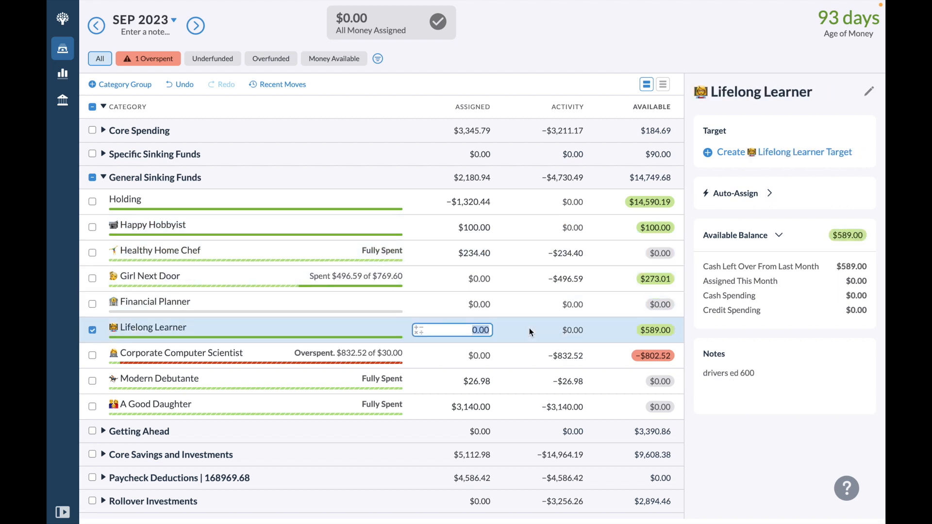
left_click(514, 362)
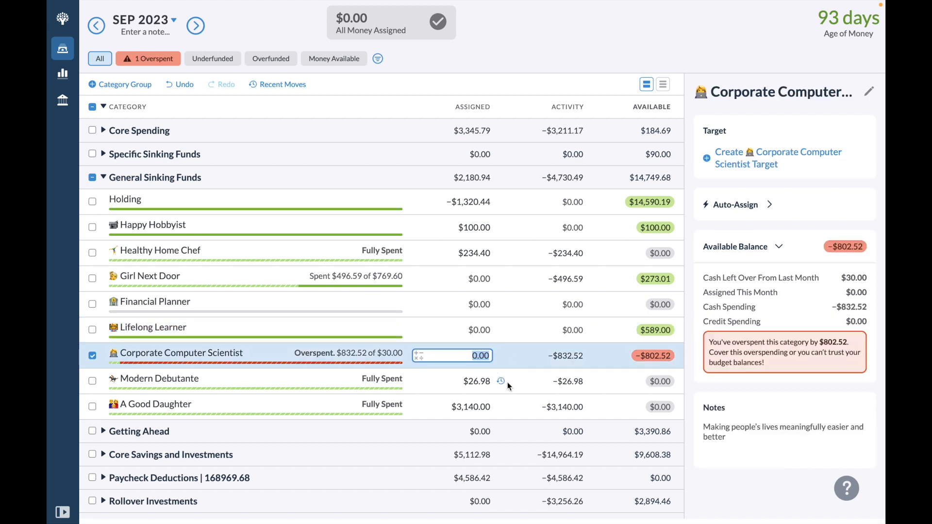
left_click(508, 382)
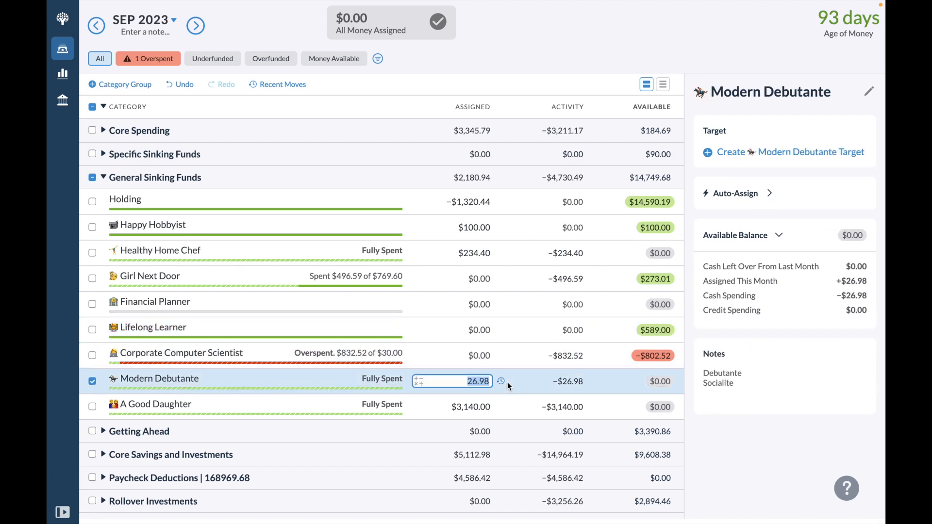
In the separate sinking funds budget, collapse Lifelong Learner, check Corporate Computer Scientist, and expand the Modern Debutante group
left_click(746, 384)
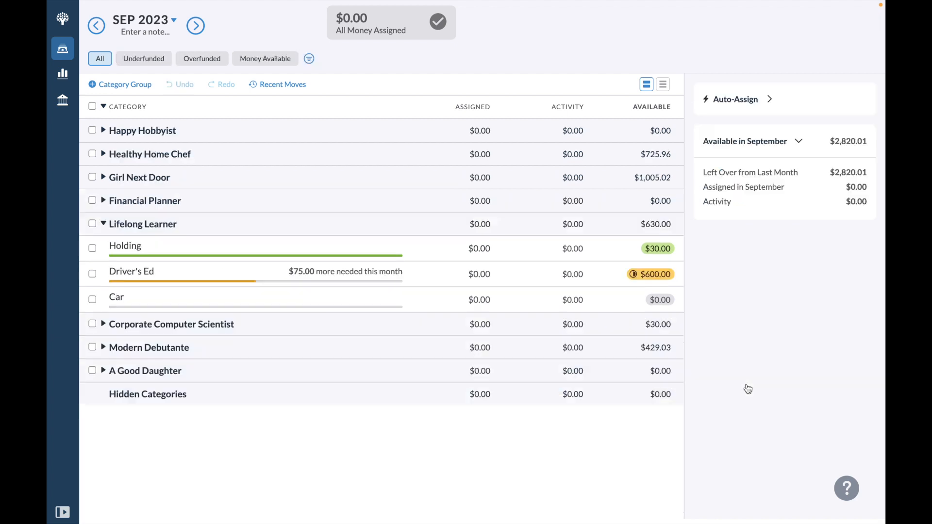
left_click(104, 223)
left_click(104, 246)
left_click(104, 247)
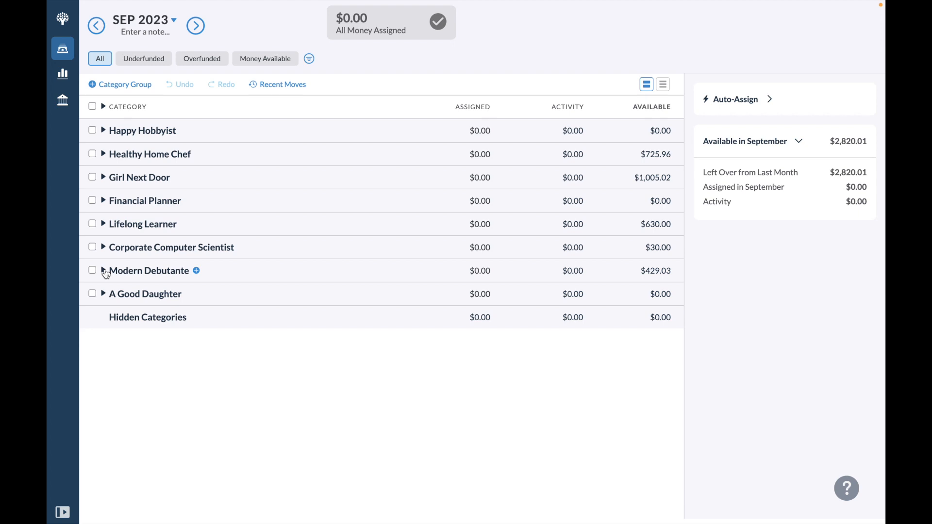
left_click(104, 270)
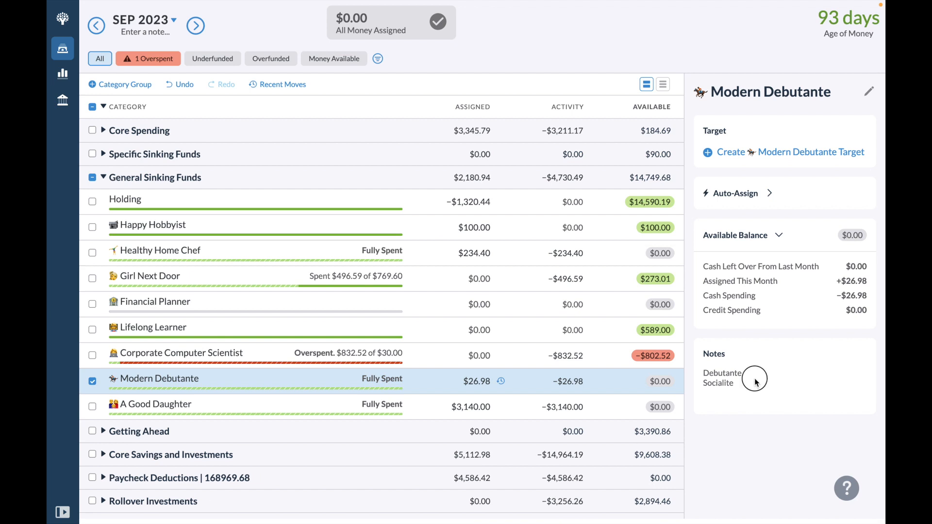
Back in the main budget, replace the Modern Debutante note with the lines "random events" and "hosting"
left_click(747, 384)
key("ctrl+a")
key("BackSpace")
type("ra")
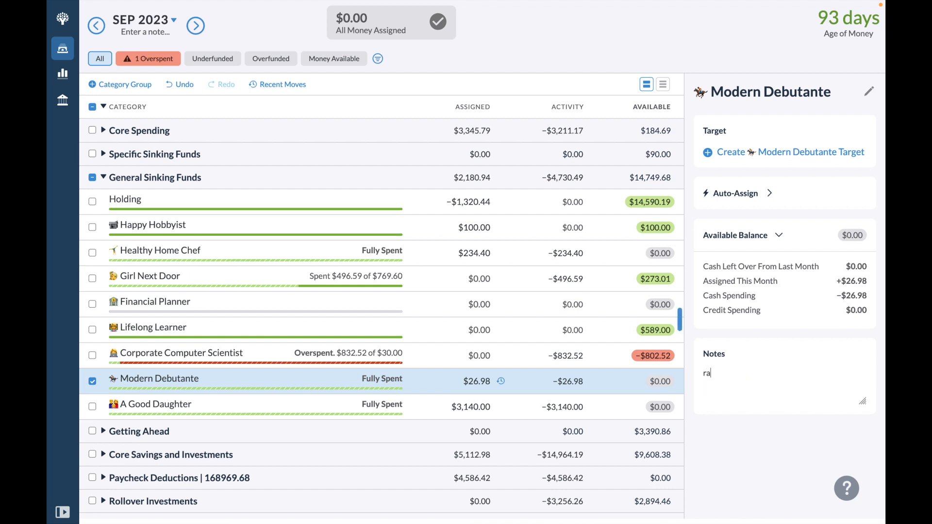
type("ndom events")
key("Return")
type("gots")
key("BackSpace")
key("BackSpace")
key("BackSpace")
key("BackSpace")
type("hosting")
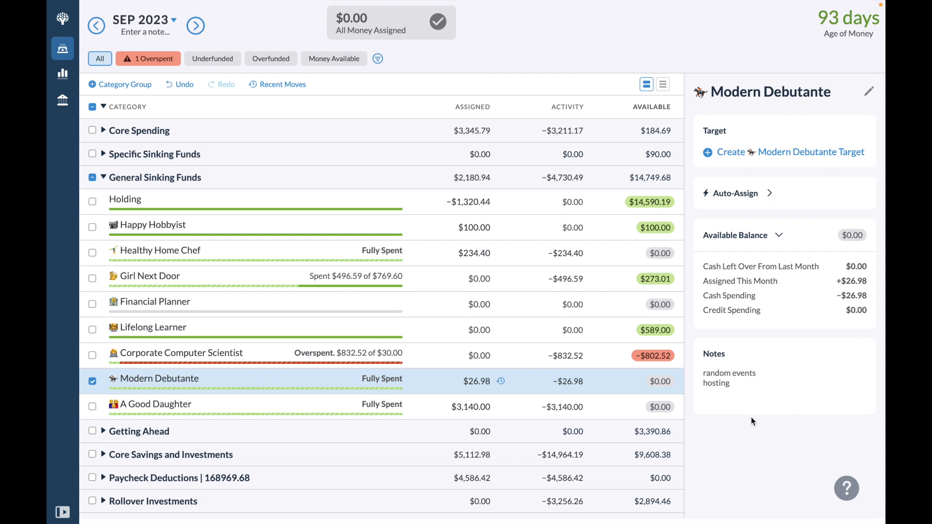
Add the lines "gifts", "concerts 300 (doja cat in oct)" and "seoul trip" to the Modern Debutante note
left_click(736, 384)
key("Return")
type("gifts")
key("Return")
type("concerts")
key("Return")
left_click(752, 402)
key("Return")
type("seoul trip")
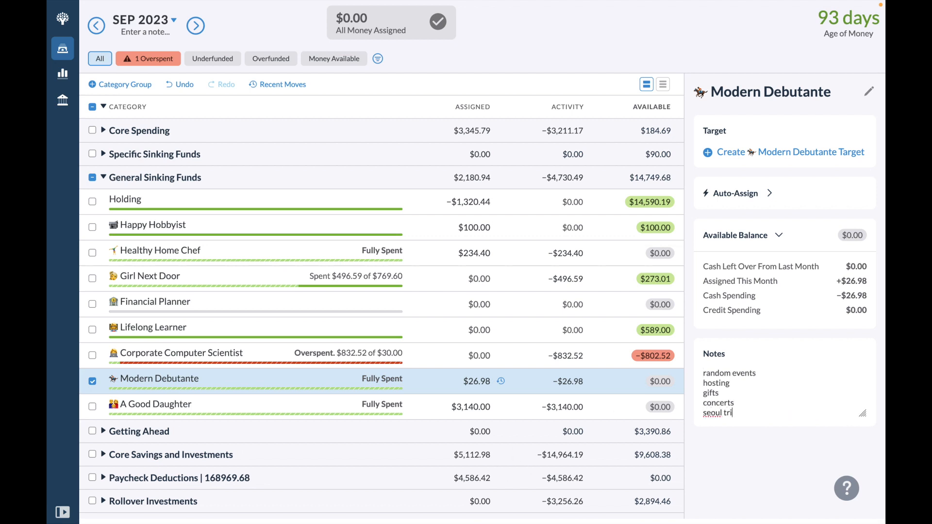
left_click(759, 405)
type("--300 (doja cat in oct)")
Select A Good Daughter and review its categories in the separate sinking funds budget, collapsing Modern Debutante there, then return
left_click(524, 409)
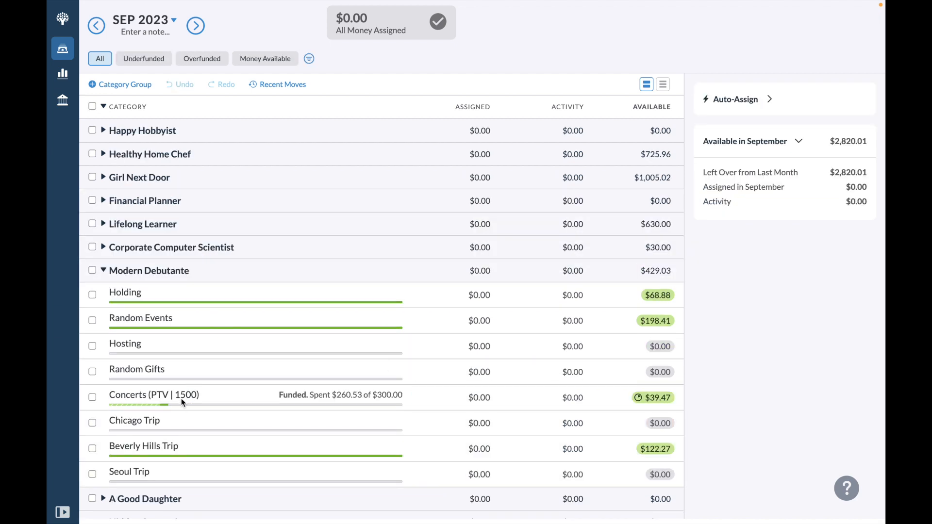
left_click(104, 270)
left_click(104, 294)
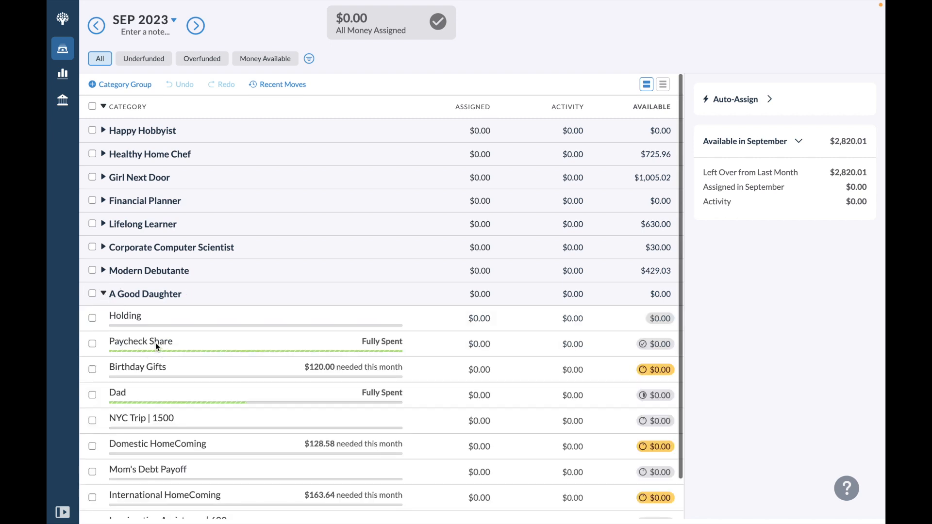
scroll(156, 343, "down", 2)
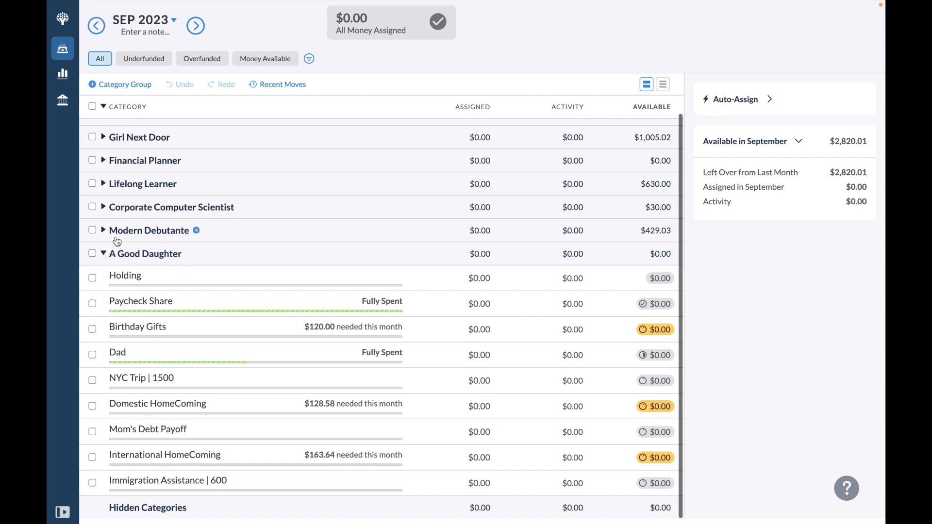
key("ctrl+Tab")
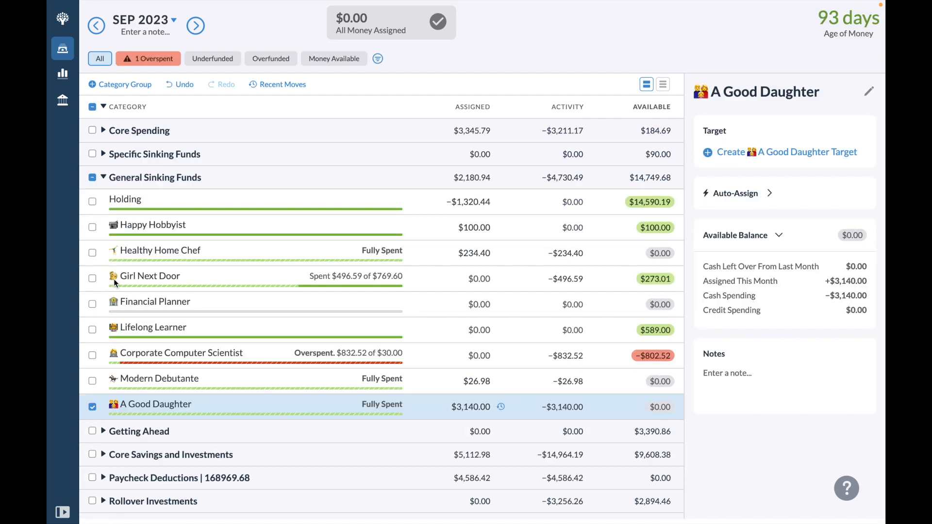
Enter the lines "nyc trip ticket 300" and "nyc misc expenses 600" in the A Good Daughter note
left_click(753, 376)
type("nyc trip ticket 300")
key("Return")
type("misc expenses 600")
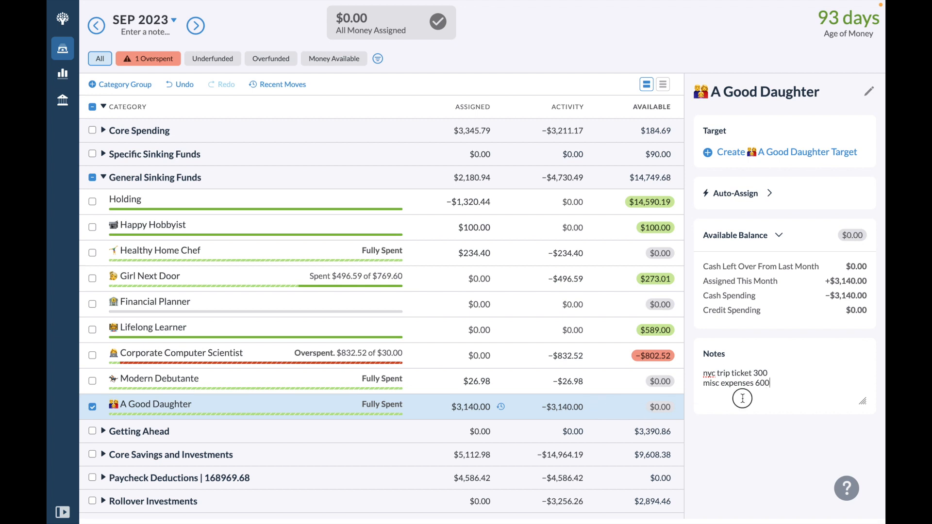
left_click(704, 382)
type("nyc")
left_click(580, 408)
left_click(618, 412)
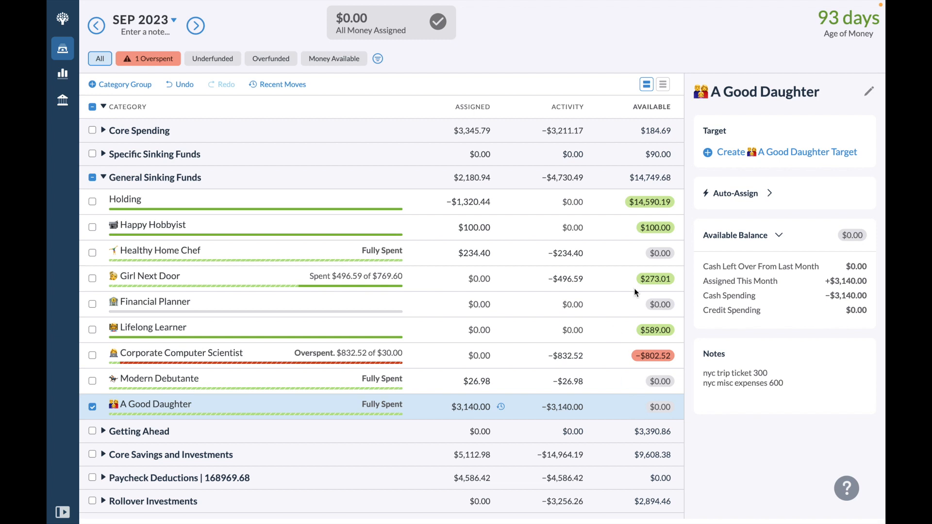
Move 900 from Holding to the A Good Daughter category
left_click(650, 202)
key("BackSpace")
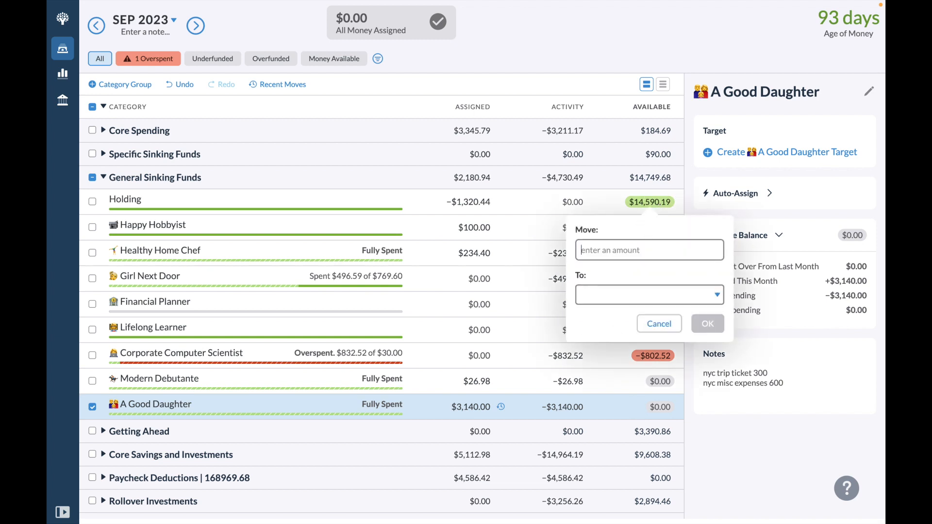
type("900")
left_click(627, 293)
type("good")
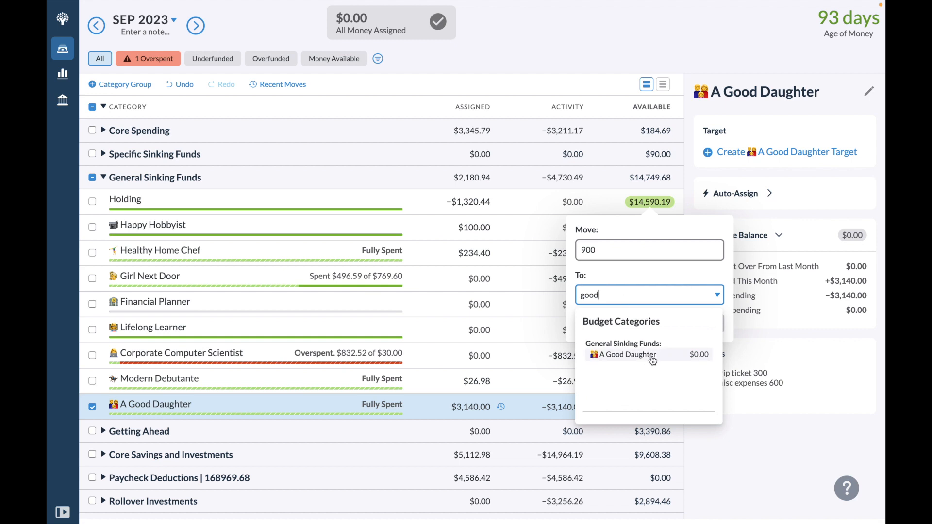
left_click(652, 360)
left_click(707, 325)
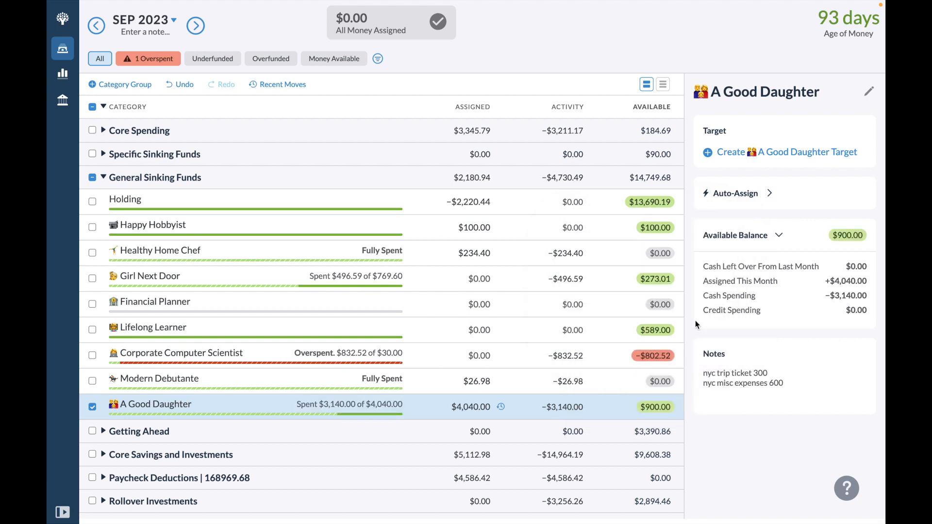
Move 600 from Holding to the Modern Debutante category
left_click(654, 203)
key("BackSpace")
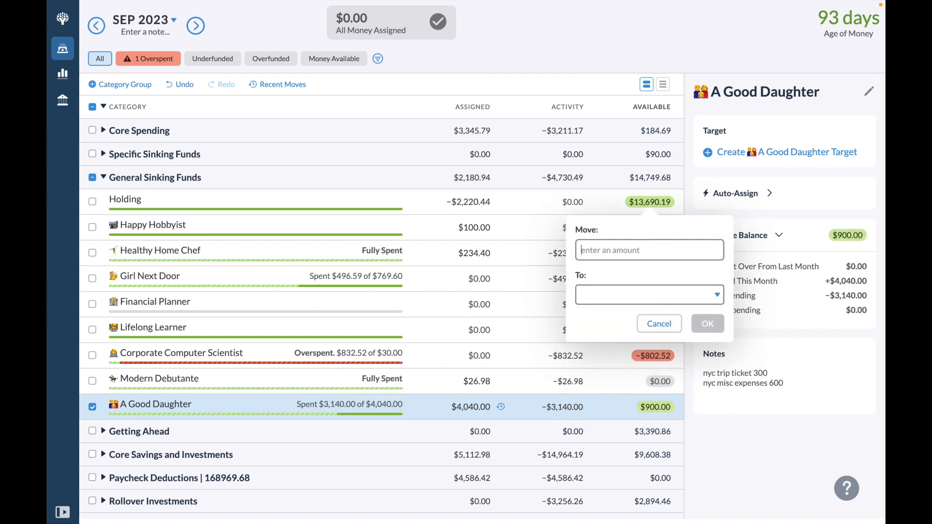
type("600")
key("Tab")
type("mode")
key("Return")
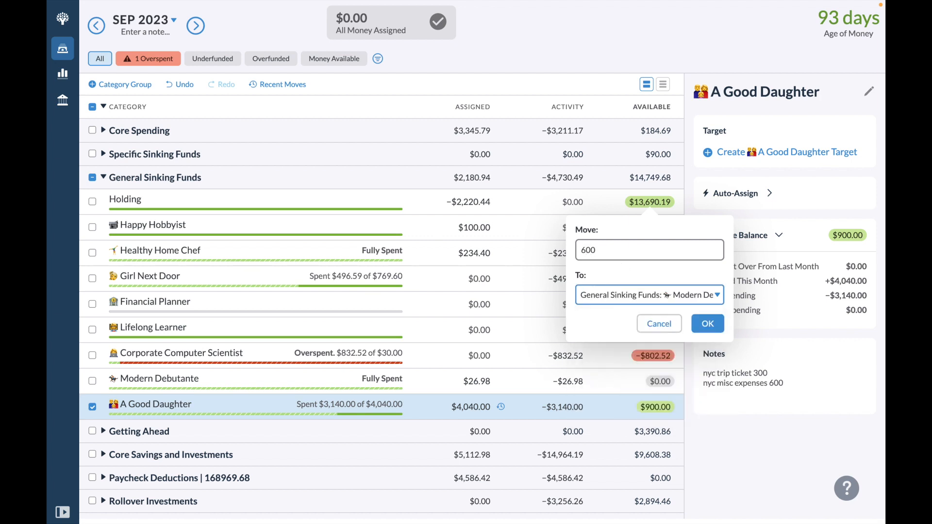
left_click(698, 328)
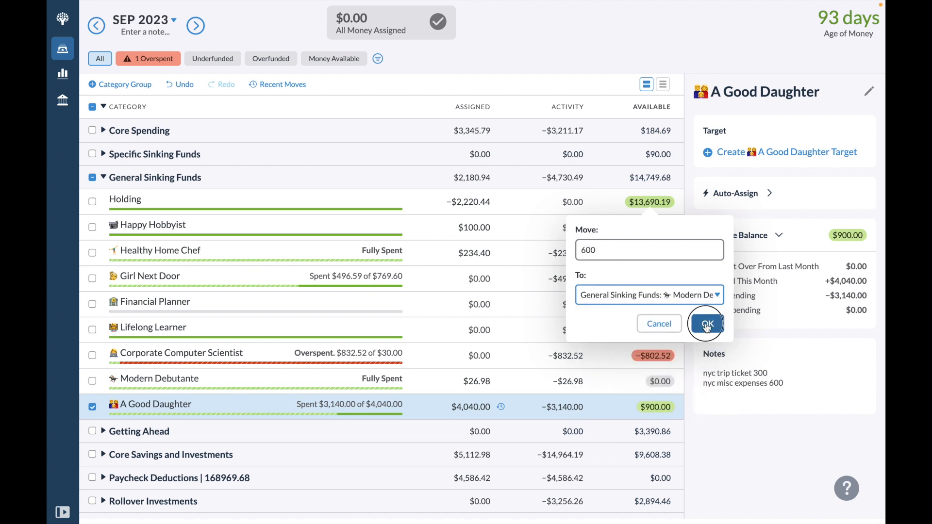
Add the amount 90 to the gifts line of the Modern Debutante note
left_click(617, 374)
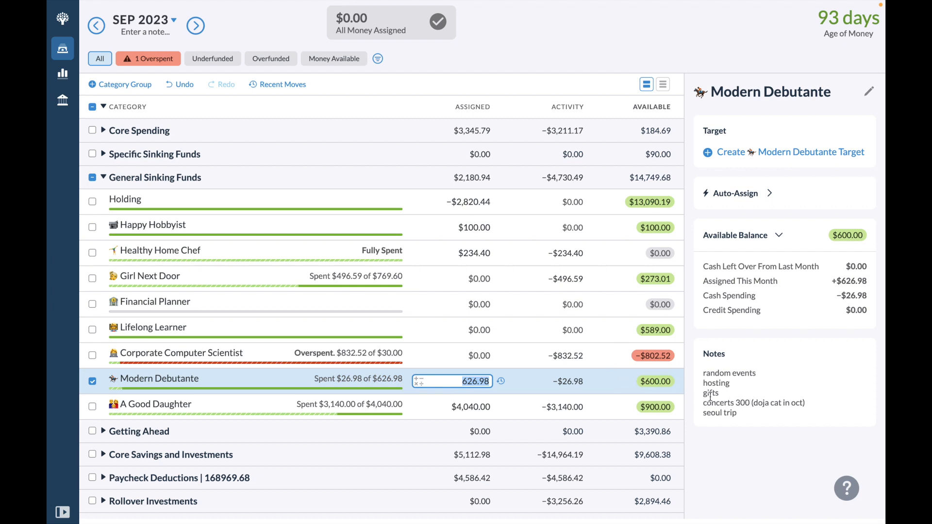
left_click(730, 393)
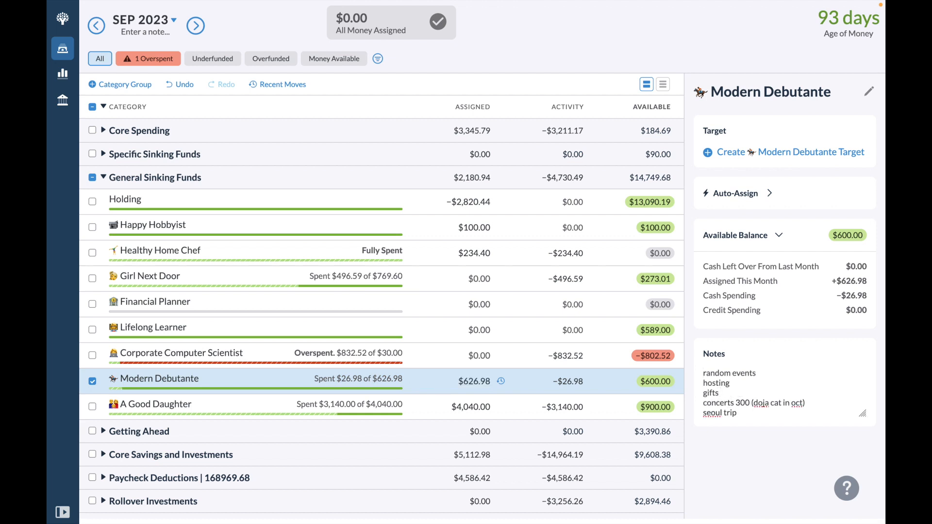
type("90")
left_click(465, 355)
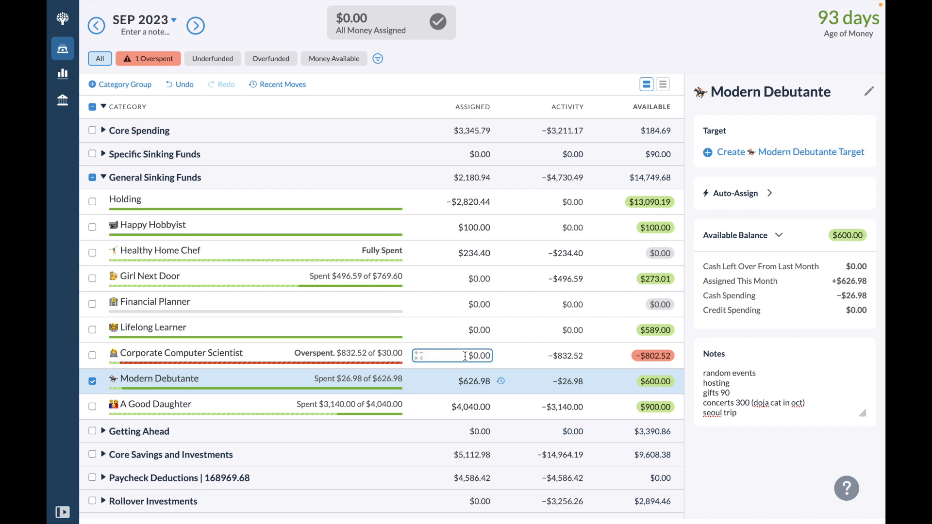
Check the notes of Corporate Computer Scientist, Lifelong Learner and Girl Next Door, and review Girl Next Door's September activity
left_click(465, 356)
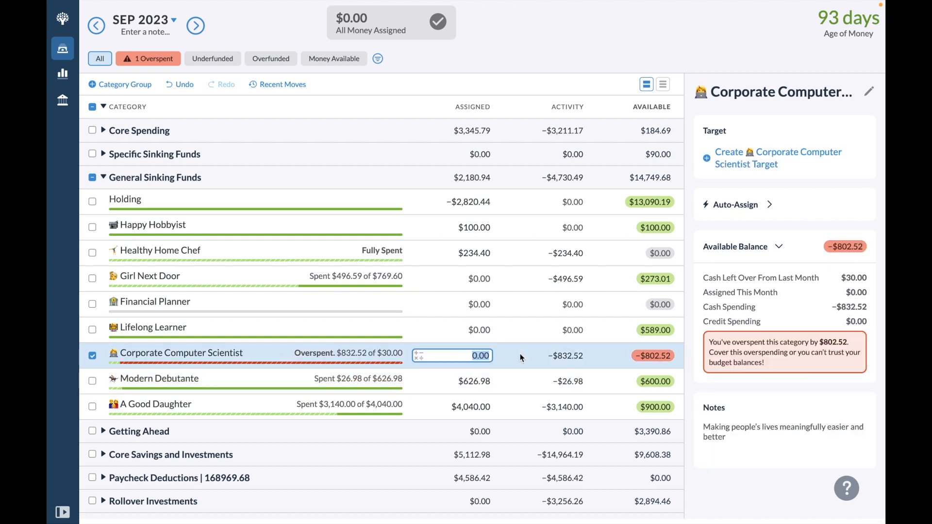
left_click(534, 328)
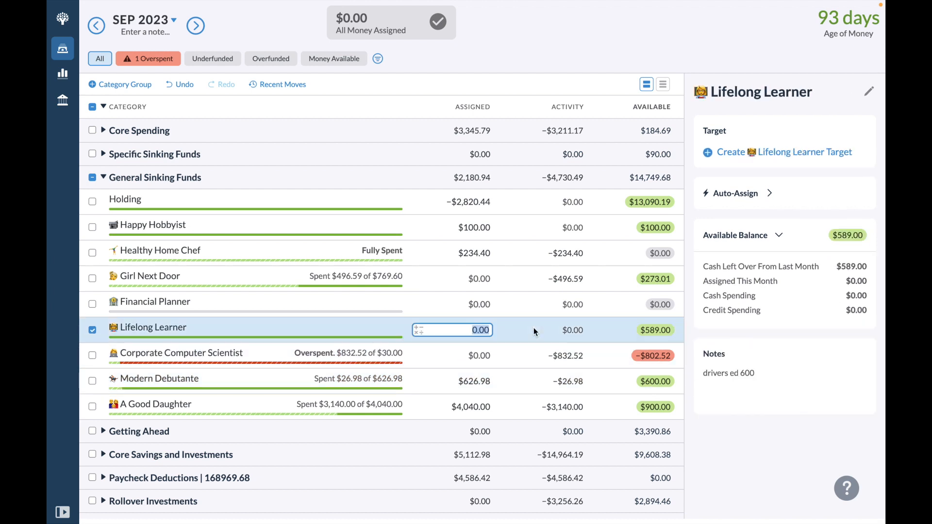
left_click(541, 290)
left_click(543, 302)
left_click(540, 281)
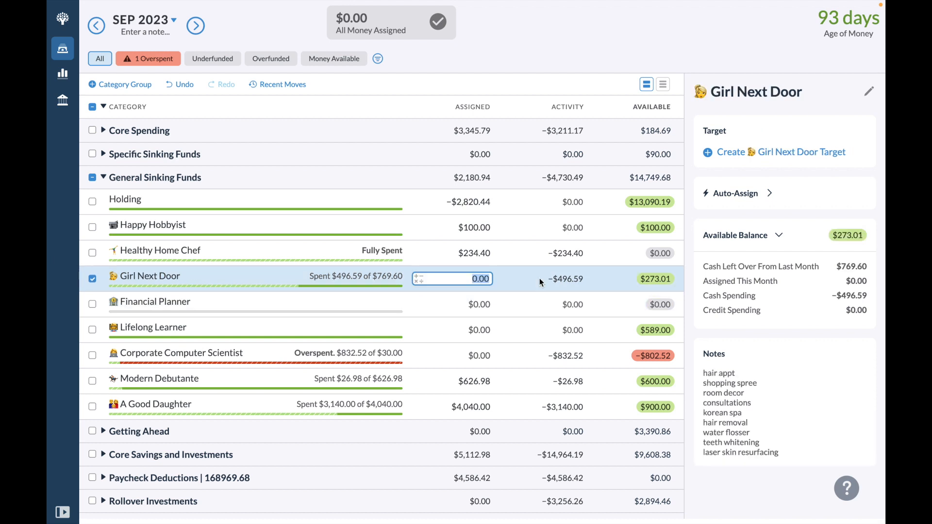
left_click(561, 278)
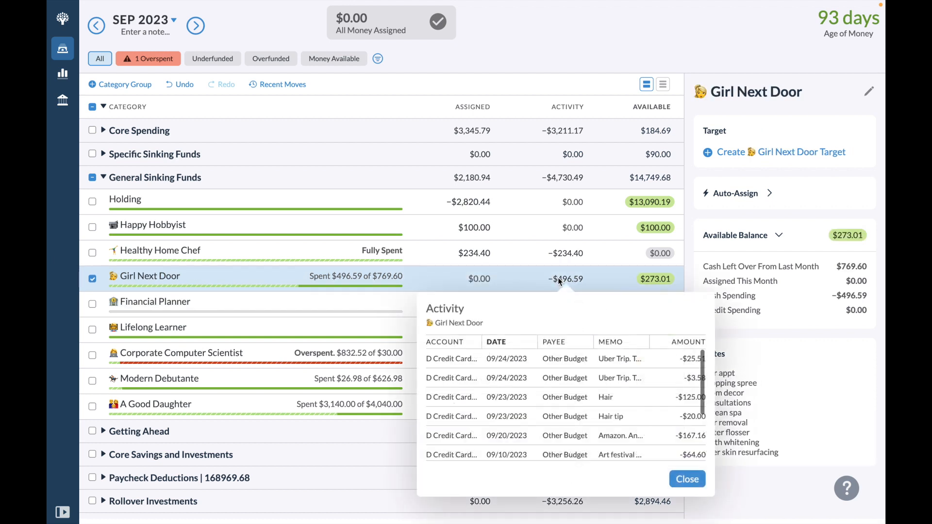
scroll(592, 406, "down", 3)
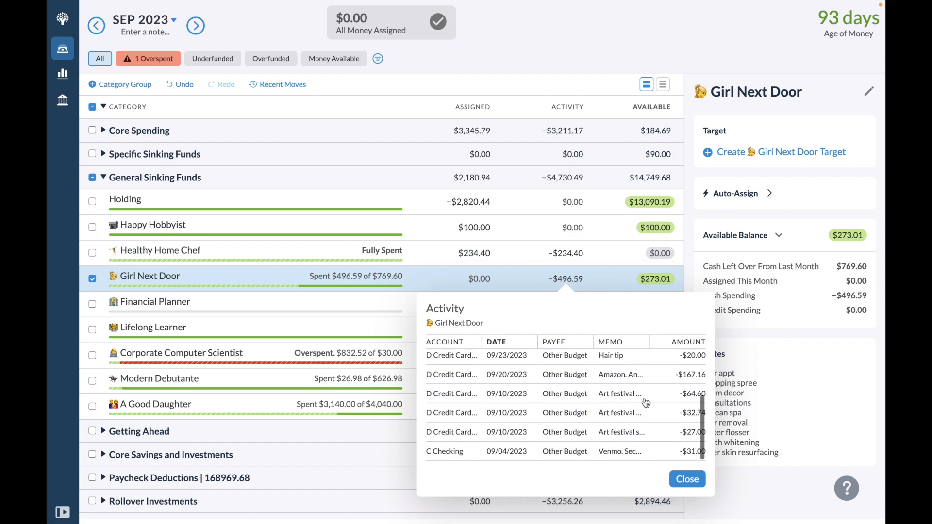
scroll(643, 404, "up", 3)
left_click(613, 275)
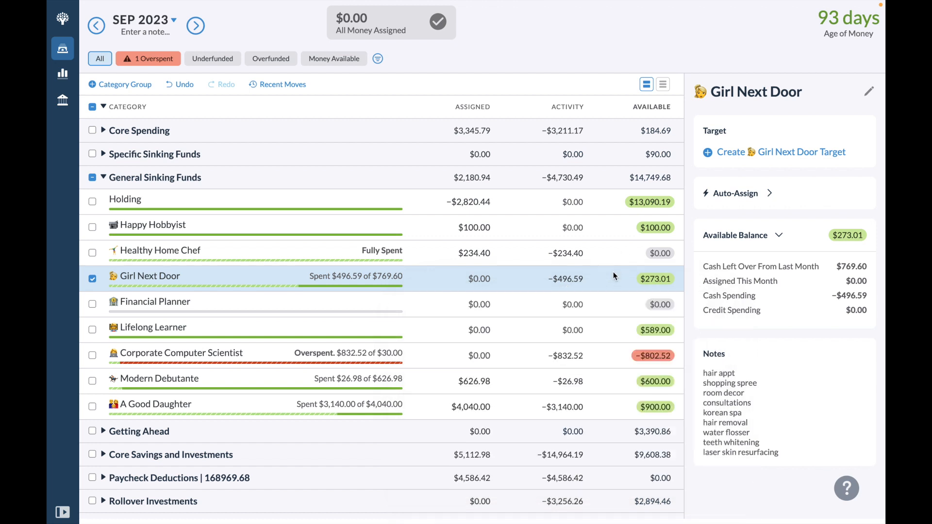
left_click(792, 374)
type("(paused until")
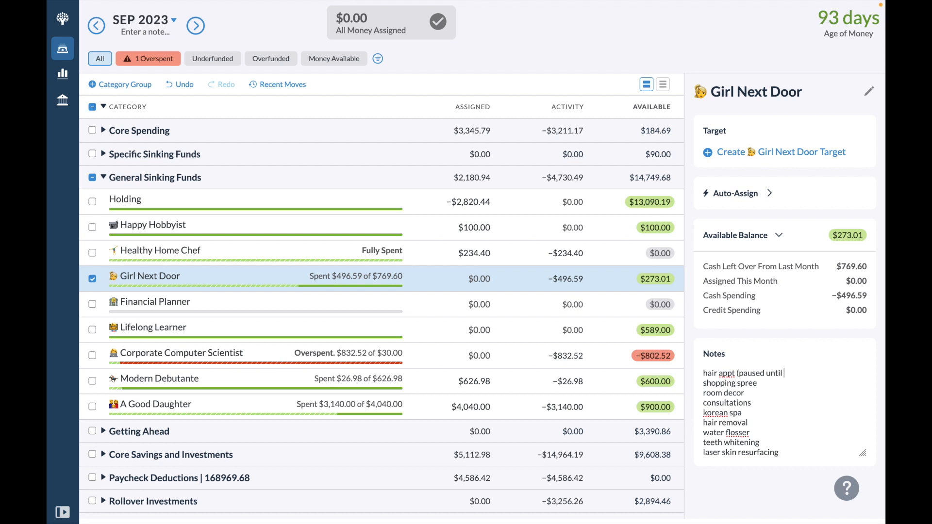
key("BackSpace")
key("BackSpace")
key("BackSpace")
key("BackSpace")
key("BackSpace")
key("BackSpace")
key("BackSpace")
key("BackSpace")
key("BackSpace")
key("BackSpace")
key("BackSpace")
key("BackSpace")
key("BackSpace")
key("BackSpace")
Try to make the room decor line bold in the Girl Next Door note
left_click(772, 384)
left_click(771, 391)
left_click_drag(745, 392, 701, 392)
key("ctrl+b")
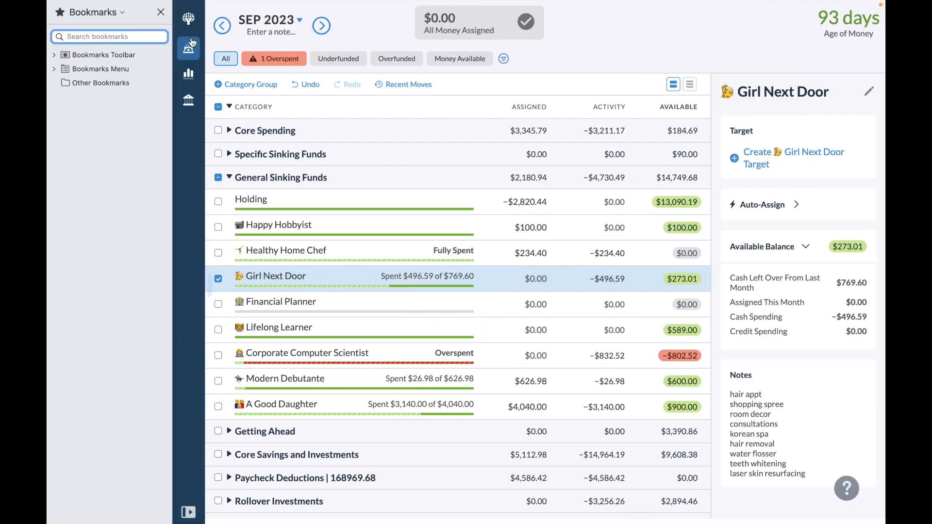
left_click(160, 12)
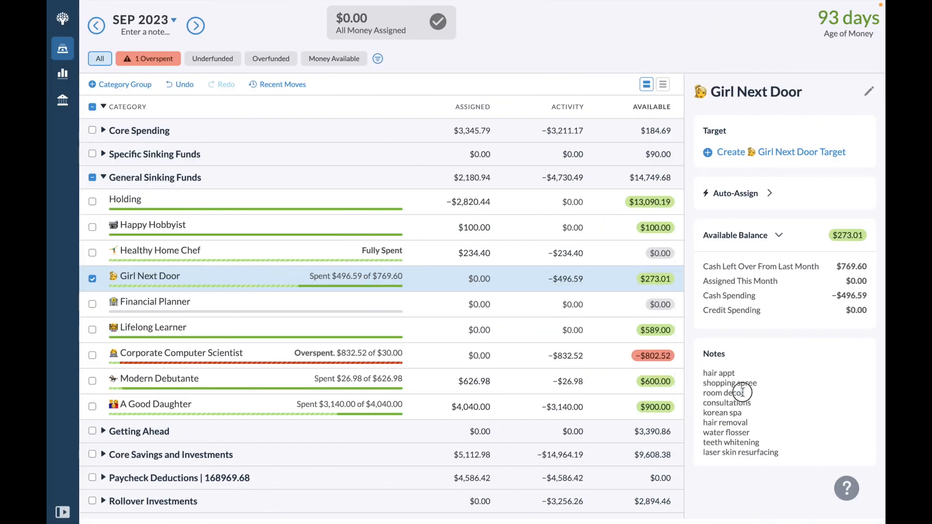
Change the room decor line of the Girl Next Door note to "*room decor* 300"
left_click(703, 393)
type("*")
left_click(758, 393)
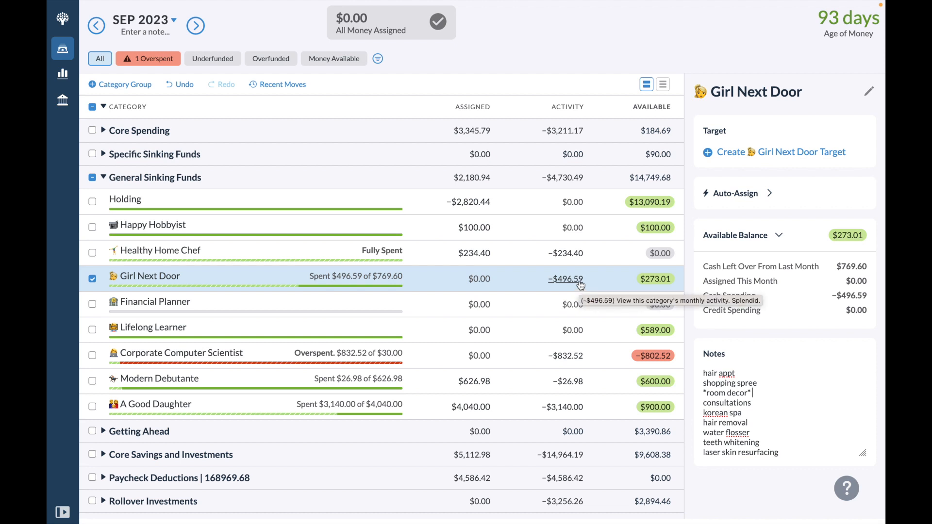
type("300")
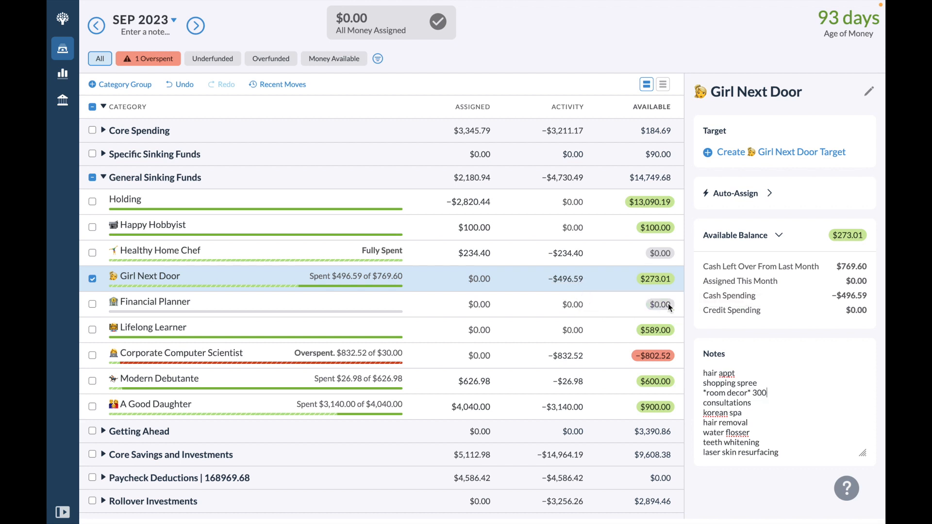
Add the amount 90 to the water flosser line of the Girl Next Door note
left_click(768, 413)
left_click(770, 420)
left_click(767, 431)
type("90")
left_click(768, 440)
Assign 390-273.01 to the Girl Next Door category for September
left_click(654, 279)
left_click(655, 279)
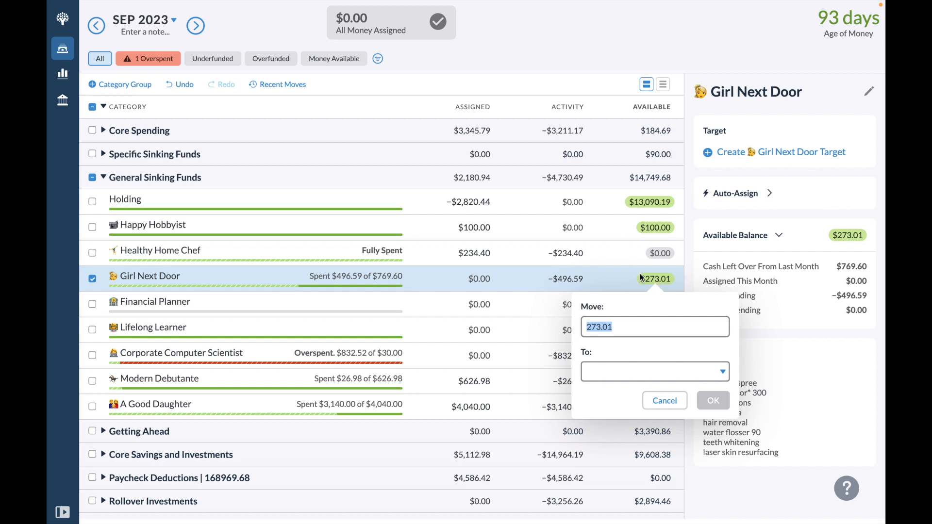
left_click(603, 284)
left_click(491, 279)
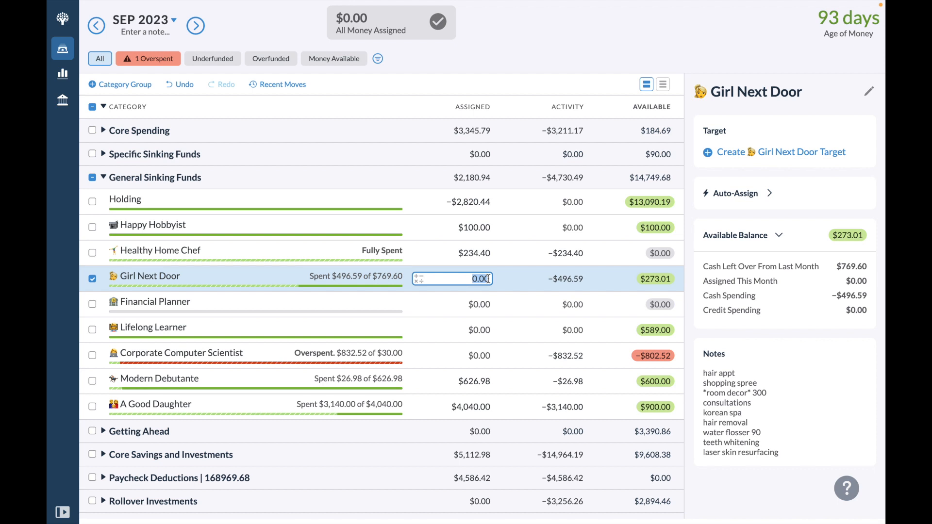
type("390-273.01")
key("Return")
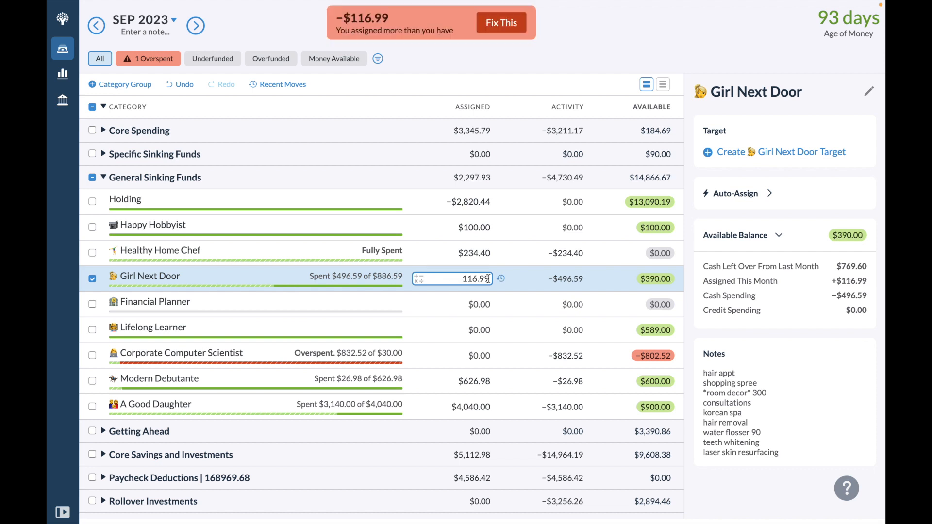
Fix the over-assigned amount by un-assigning it from the Holding category in General Sinking Funds
left_click(648, 204)
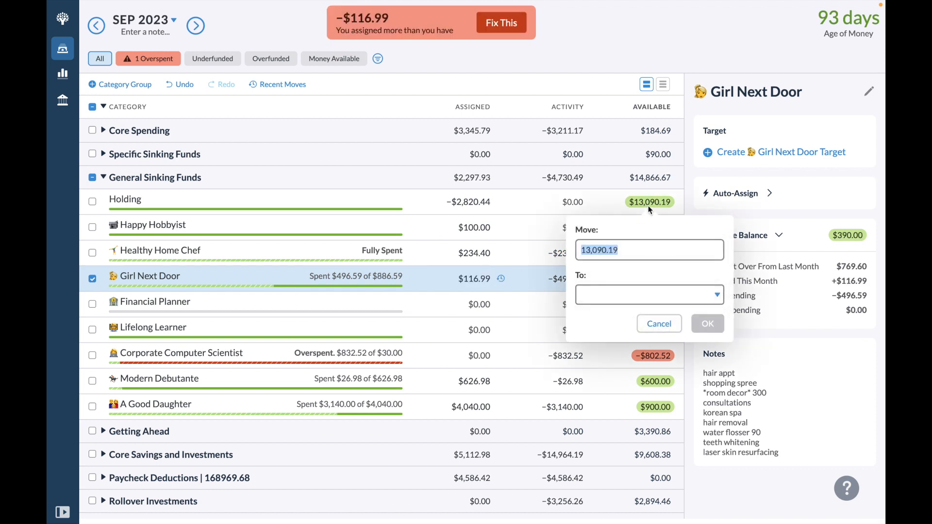
left_click(505, 27)
left_click(505, 28)
type("holding")
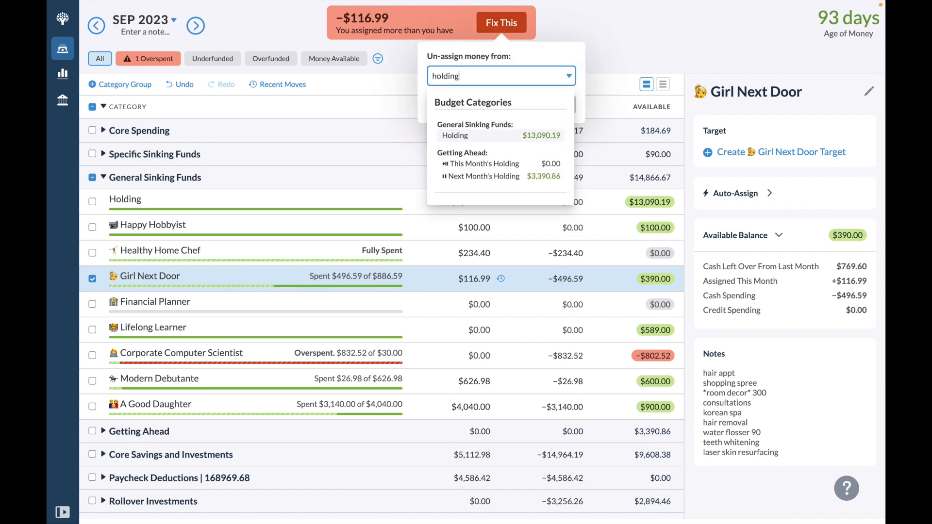
key("Return")
left_click(559, 105)
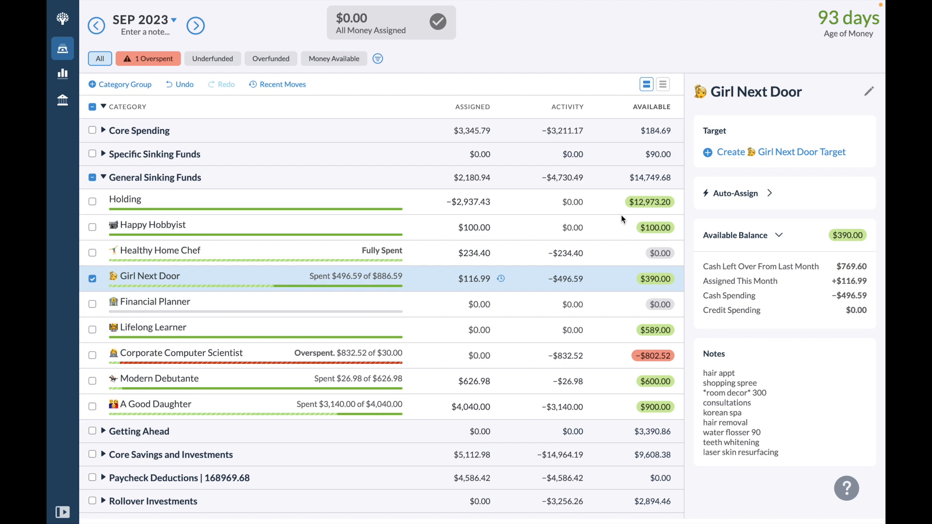
Go through the General Sinking Funds categories from Happy Hobbyist to A Good Daughter, checking their notes and balances
left_click(618, 227)
left_click(620, 253)
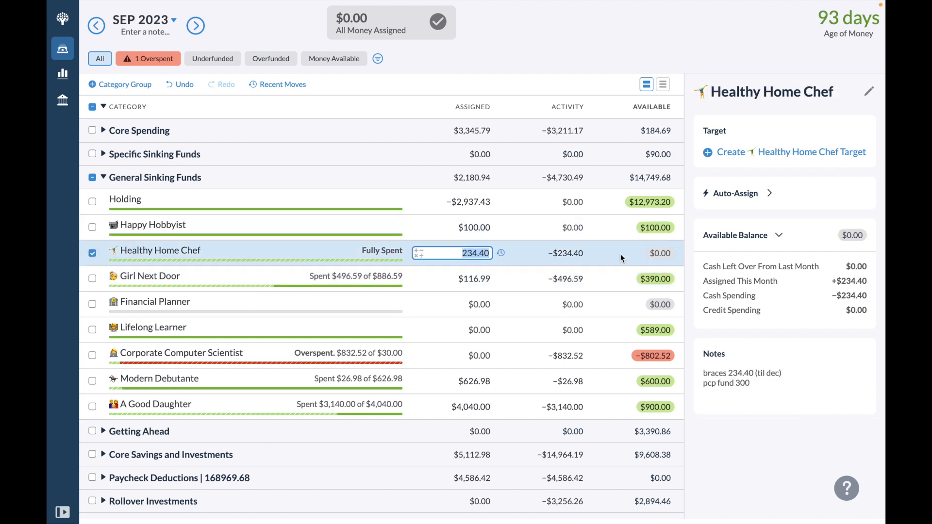
left_click(621, 278)
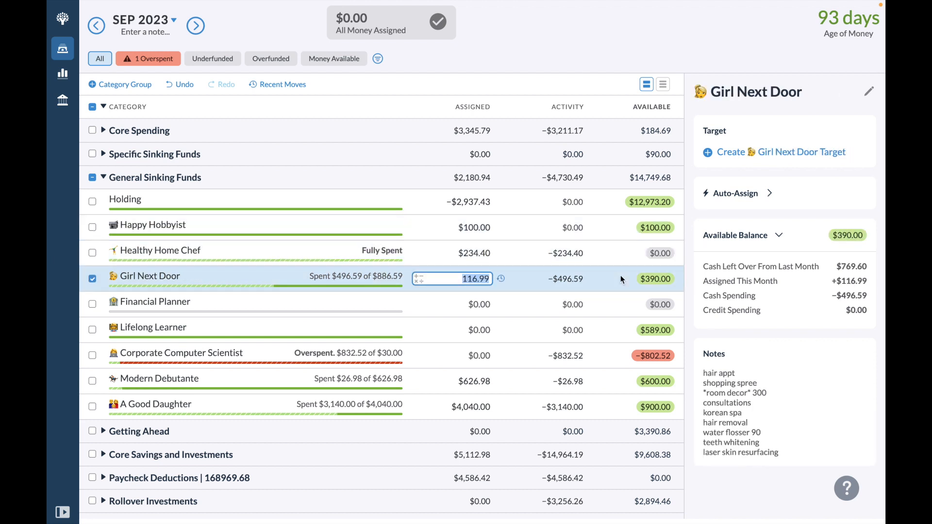
left_click(616, 301)
left_click(613, 328)
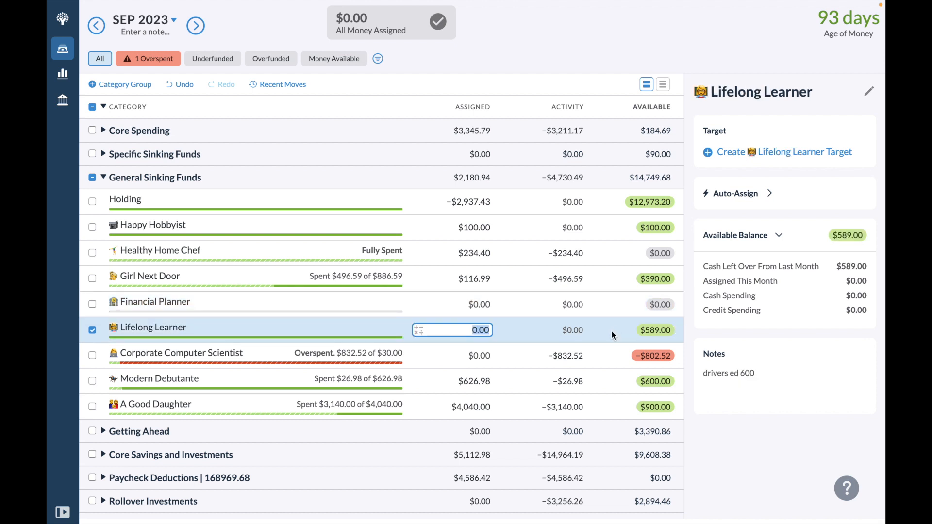
left_click(607, 360)
left_click(609, 378)
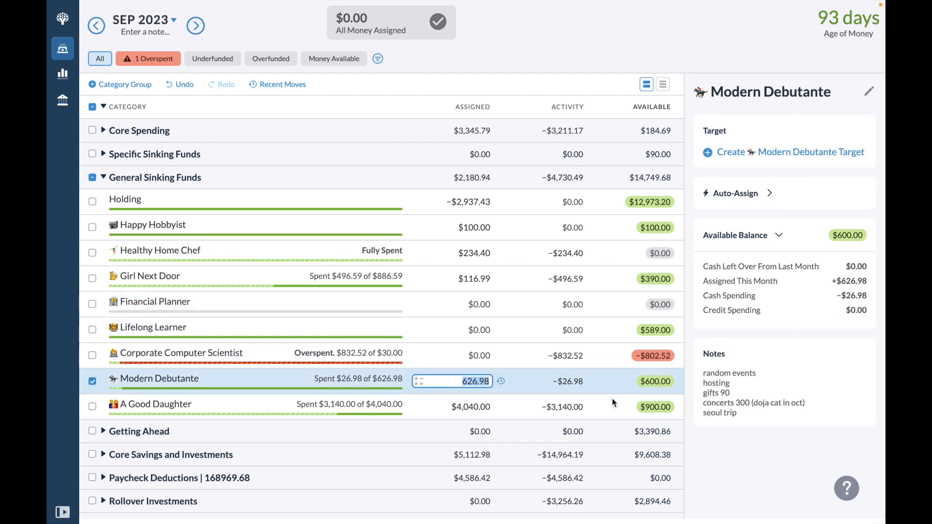
left_click(612, 399)
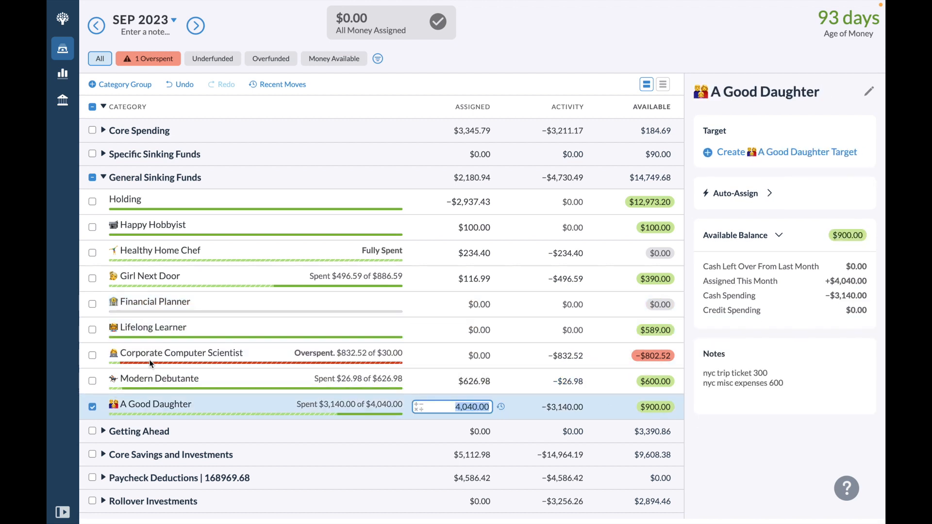
Expand the Specific Sinking Funds group and examine its Surgery and Business categories against the Holding balance
left_click(102, 154)
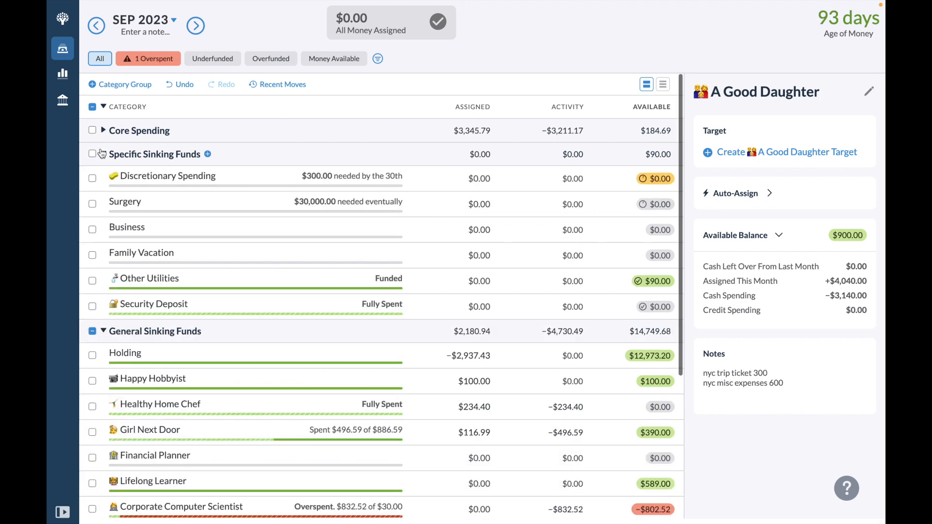
left_click(145, 208)
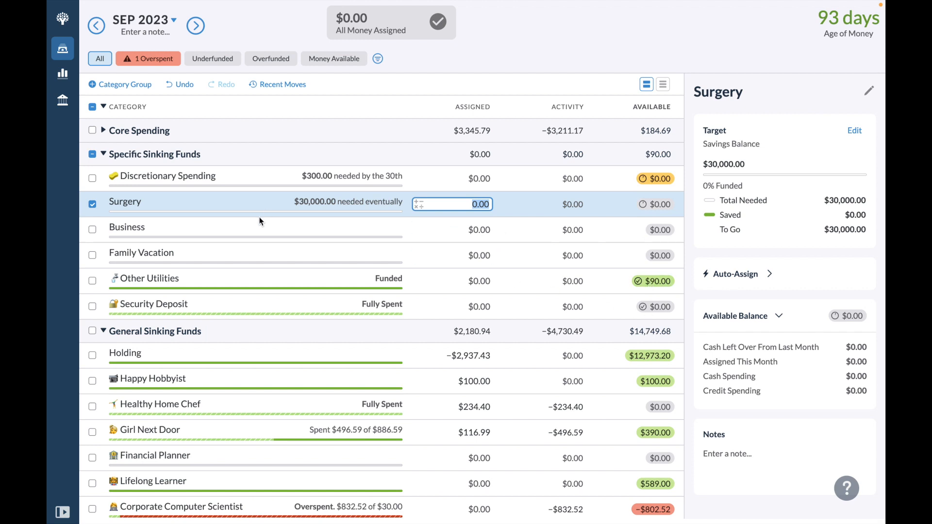
key("Return")
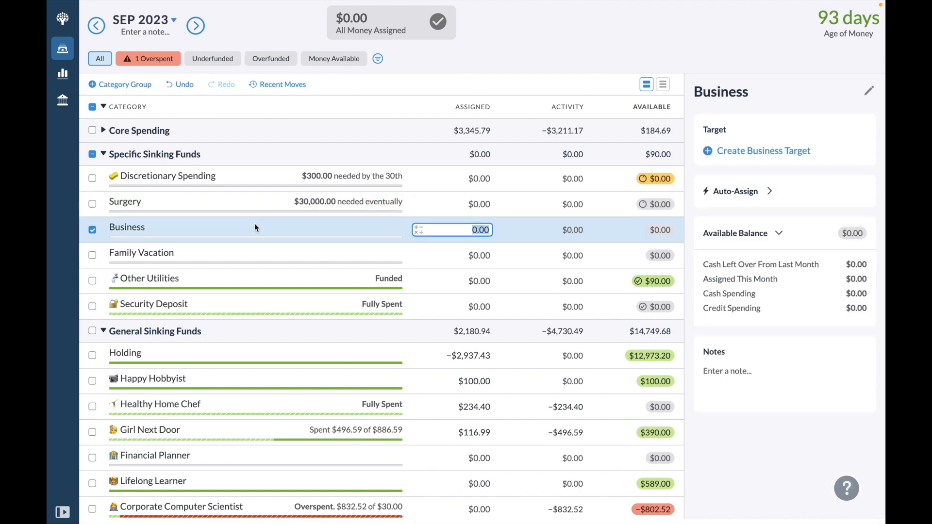
key("Return")
left_click(256, 228)
left_click(251, 209)
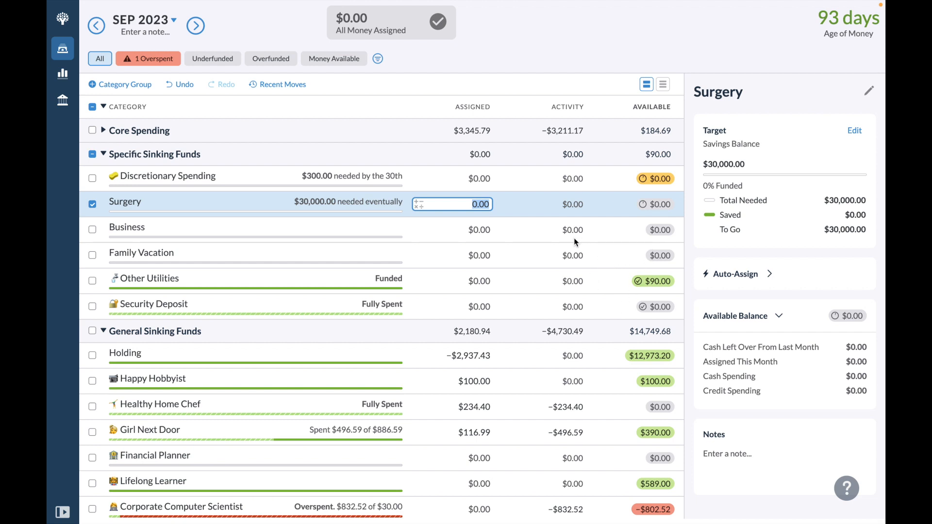
left_click(668, 355)
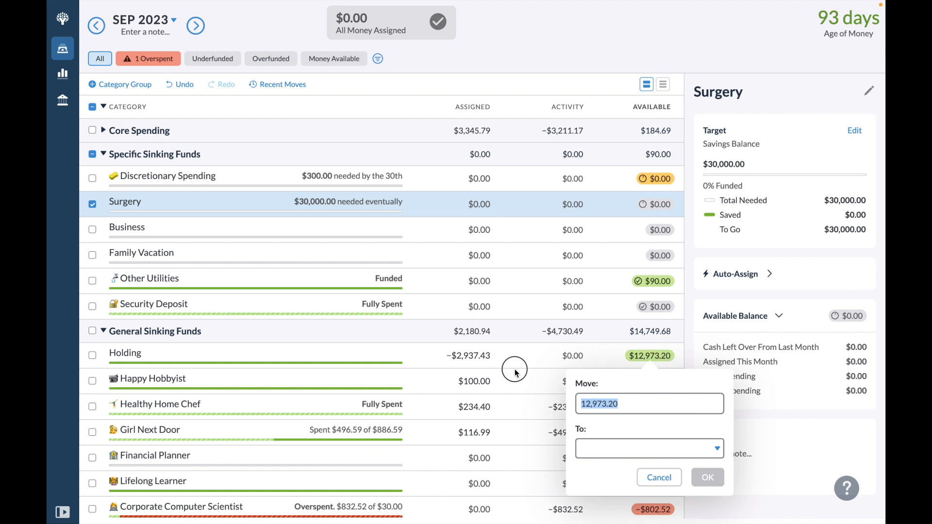
key("Escape")
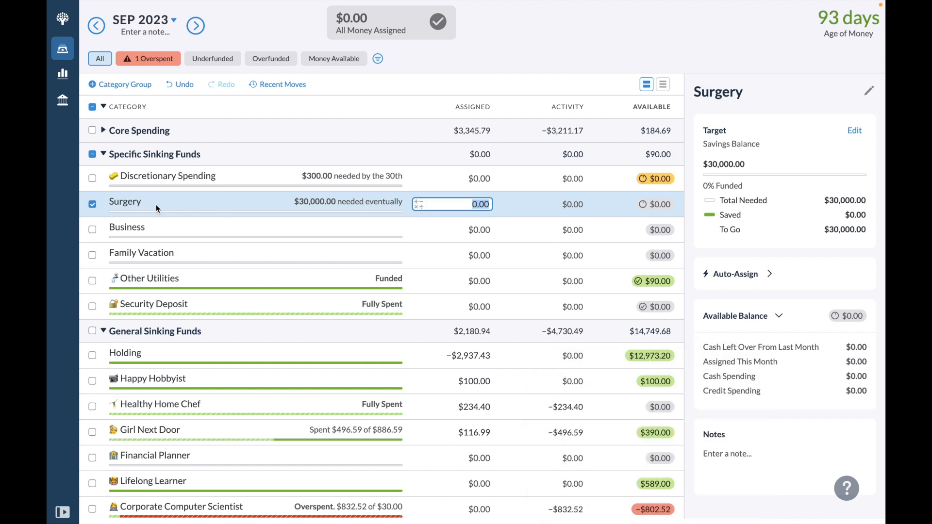
Rename the Surgery category to "Surgery (Girl Next Door)"
left_click(140, 202)
type("(")
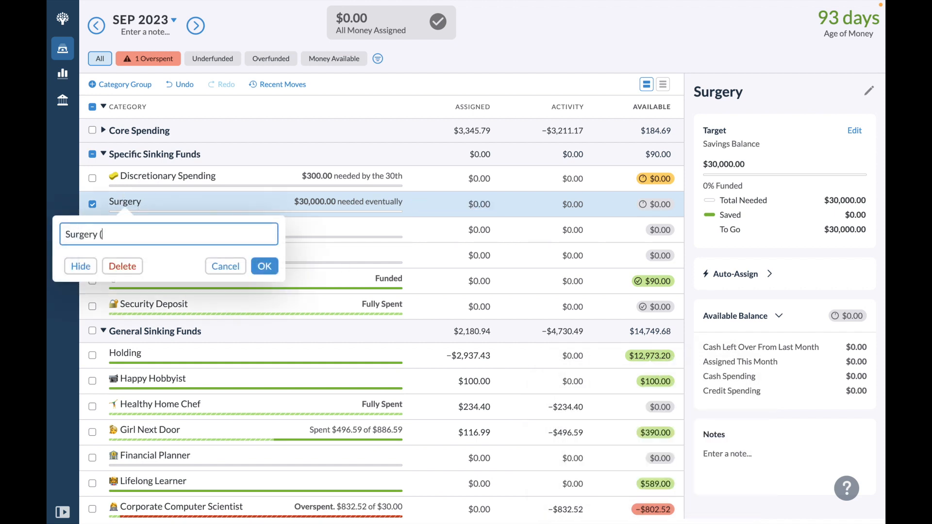
type("Girl Next Door)")
key("Return")
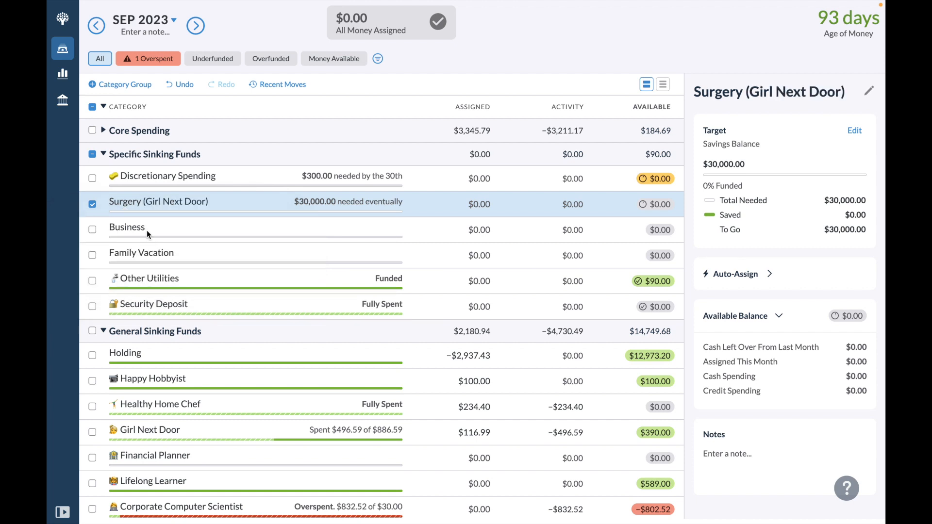
Rename the Business category to "Business (Lifelong Learner)"
left_click(138, 232)
left_click(141, 228)
type("(life")
key("BackSpace")
key("BackSpace")
key("BackSpace")
key("BackSpace")
type("LifeL")
key("BackSpace")
type("long")
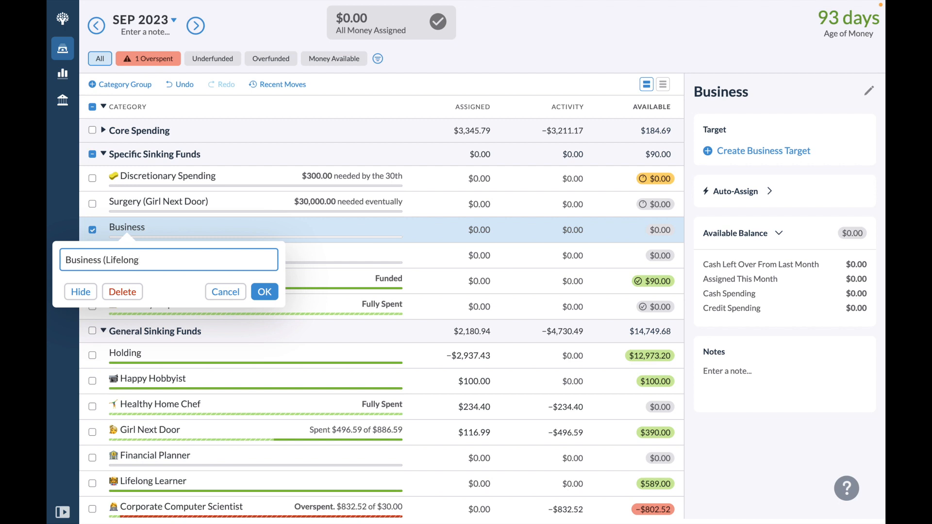
type(" Learner)")
key("Return")
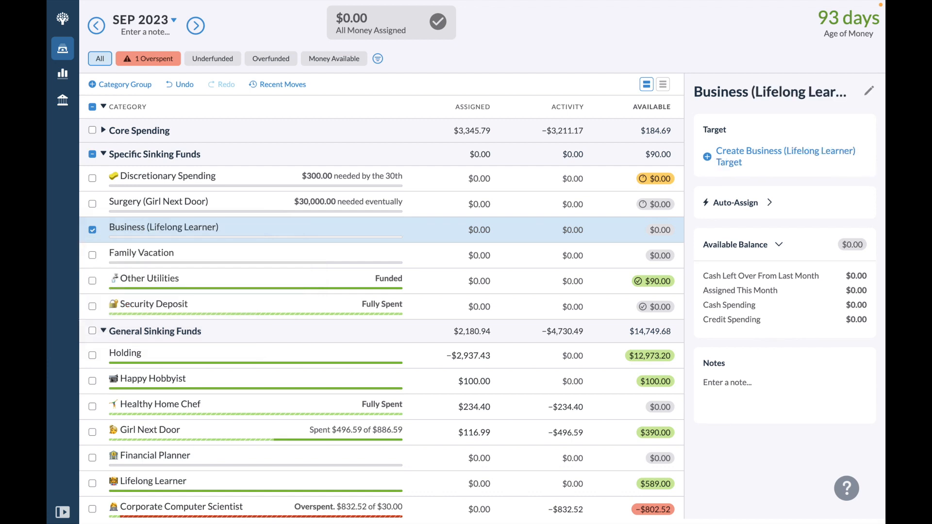
Rename the business category in Specific Sinking Funds to "Business (Corporate Computer Scientist)"
left_click(175, 230)
left_click(174, 234)
left_click(186, 229)
left_click_drag(172, 259, 109, 259)
key("BackSpace")
key("BackSpace")
type("Corp")
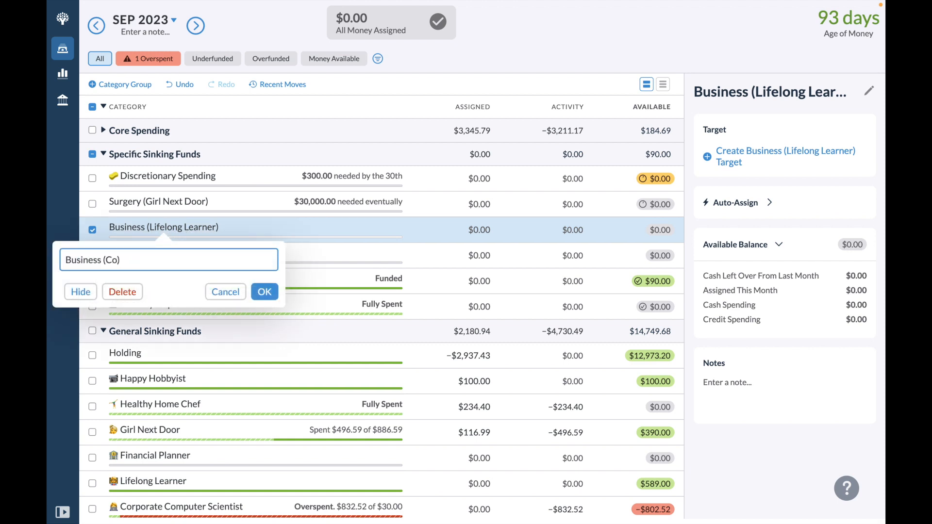
type("orate Computer Scientist")
key("Return")
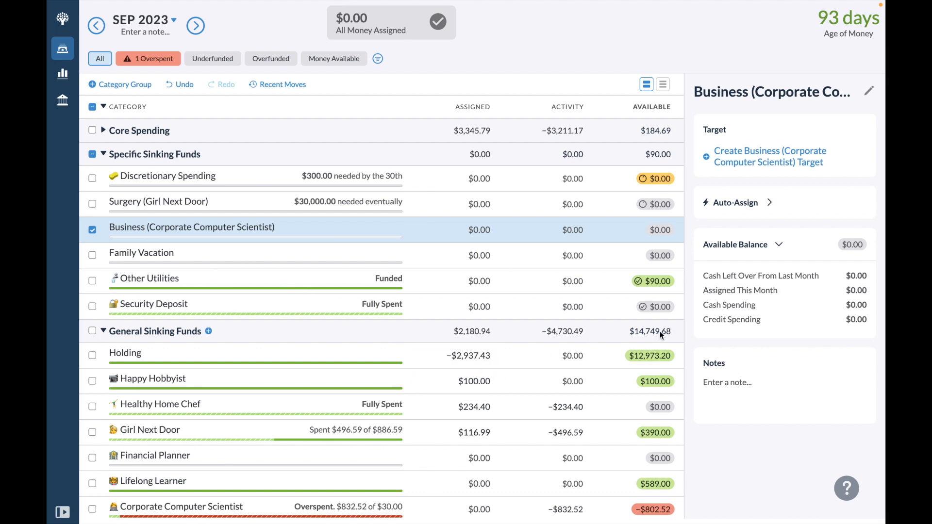
Check the Corporate Computer Scientist category's activity and set its assigned amount to -30
scroll(655, 359, "down", 1)
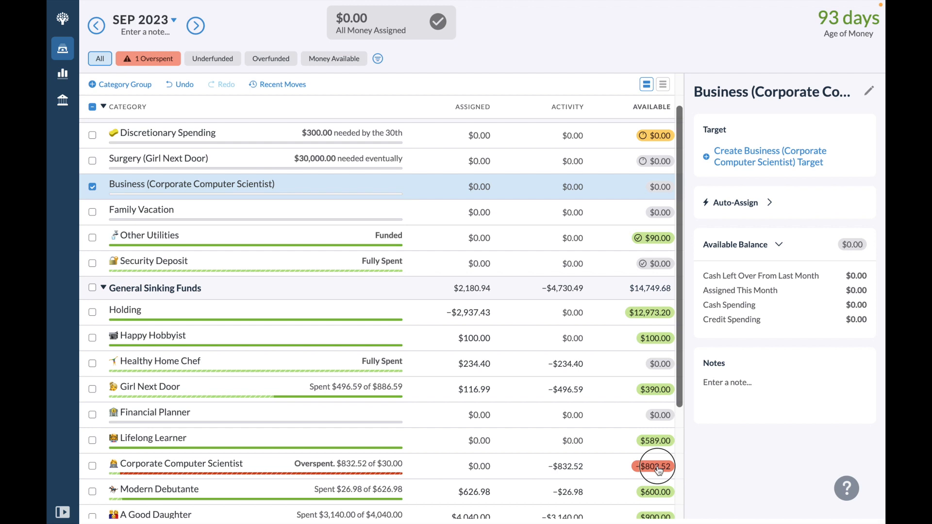
left_click(657, 465)
left_click(560, 470)
left_click(560, 470)
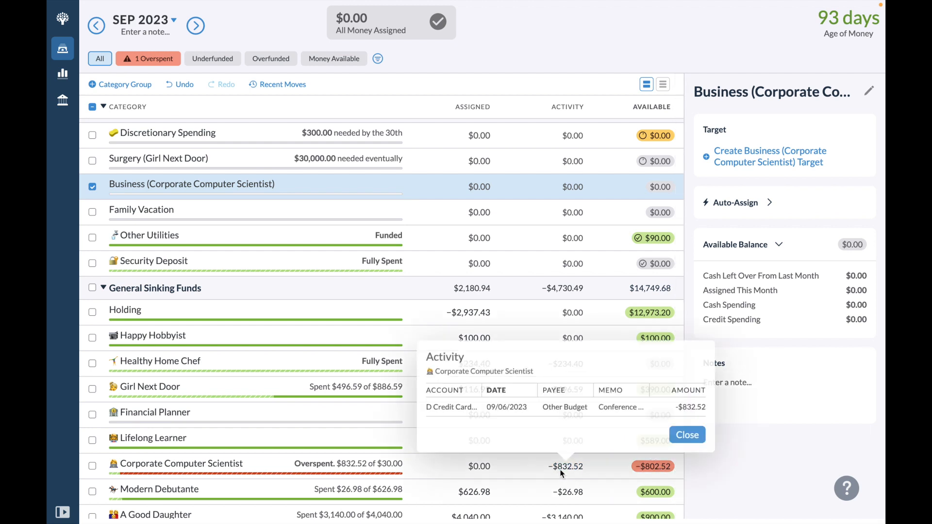
left_click(560, 471)
left_click(479, 467)
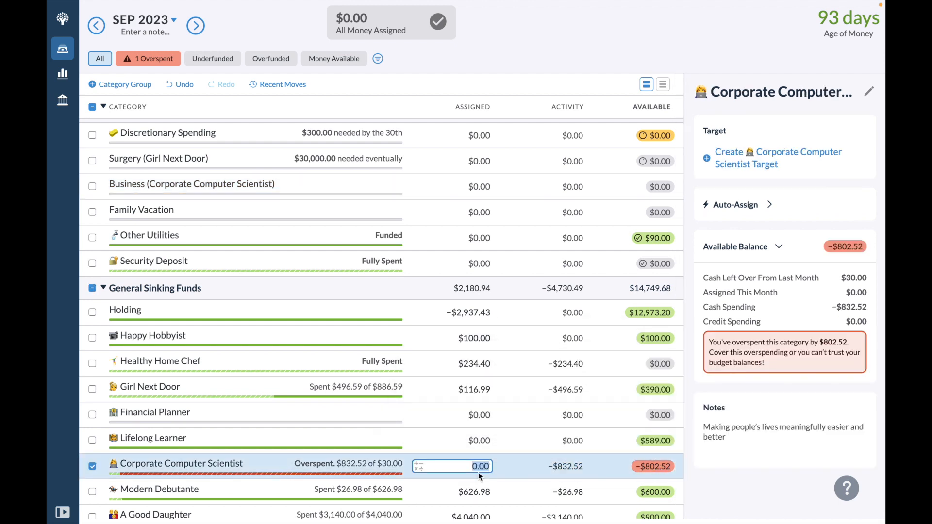
type("-30")
key("Return")
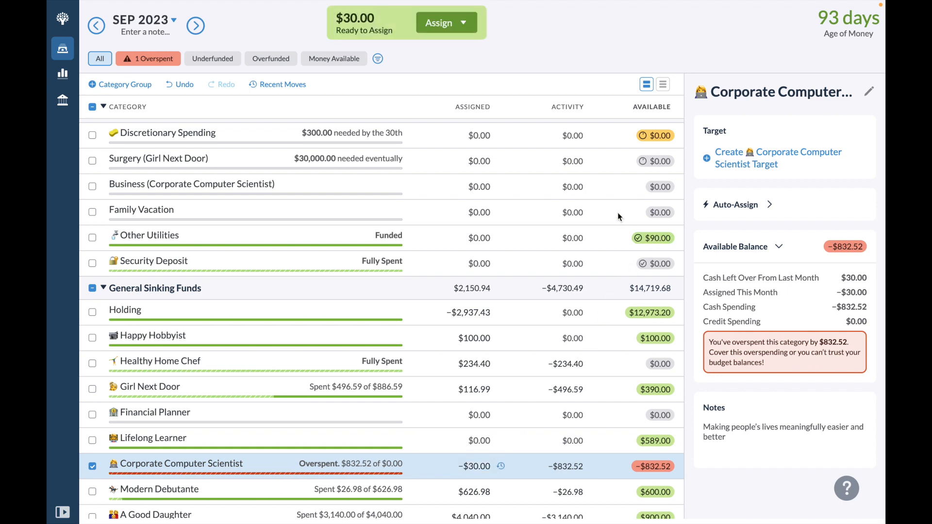
Assign 30 to the Business (Corporate Computer Scientist) category in Specific Sinking Funds
left_click(595, 194)
type("30")
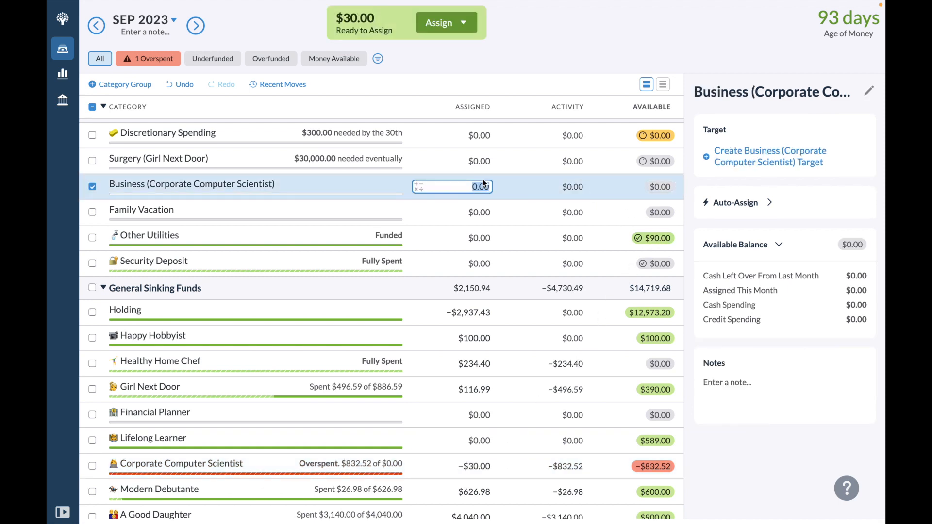
key("Return")
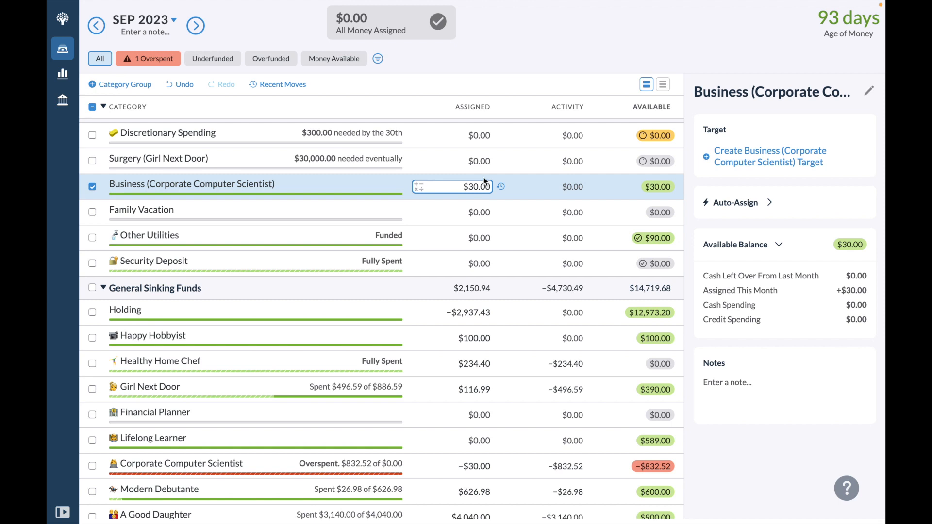
key("Up")
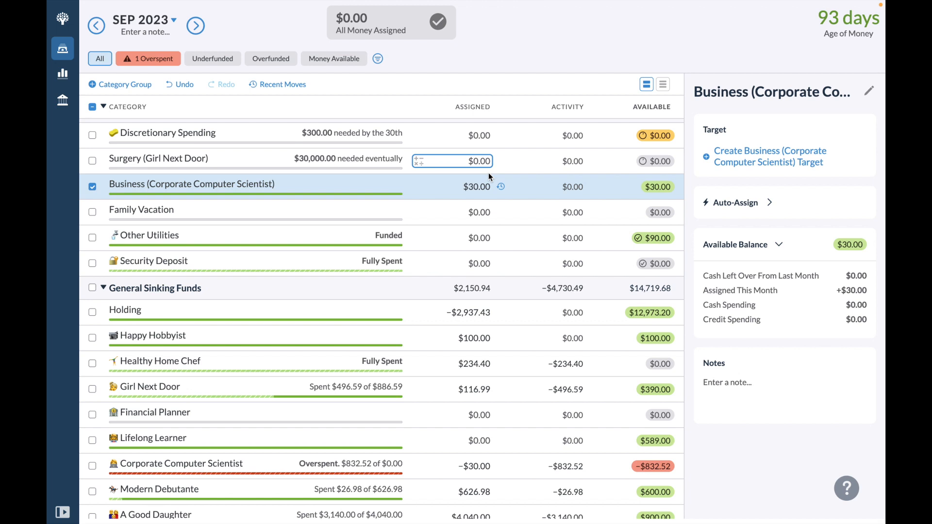
Move 60 from Holding to the Business (Corporate Computer Scientist) category
left_click(662, 312)
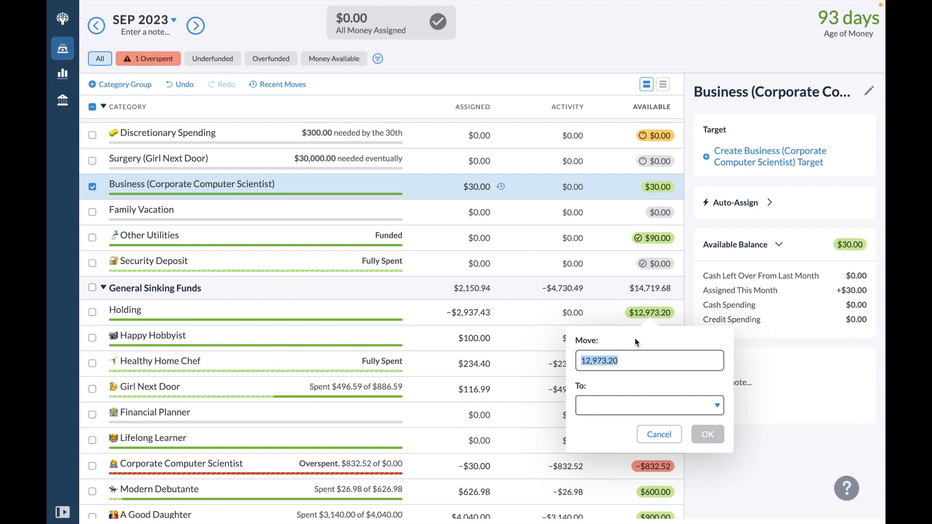
key("BackSpace")
type("30")
left_click(629, 407)
type("busine")
key("Return")
left_click(585, 364)
key("BackSpace")
type("60")
left_click(711, 436)
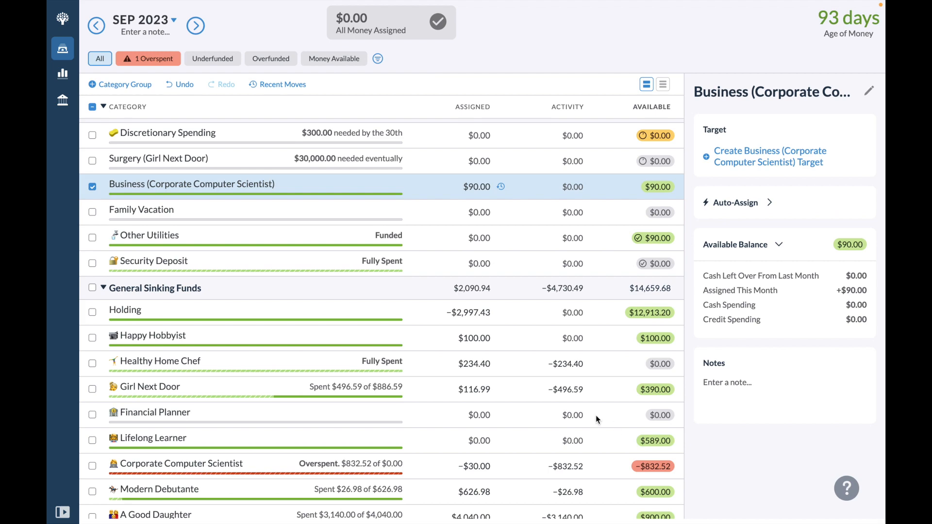
Review the balances and notes of the General Sinking Funds categories, including Girl Next Door, Holding, Happy Hobbyist and Healthy Home Chef
scroll(596, 415, "down", 1)
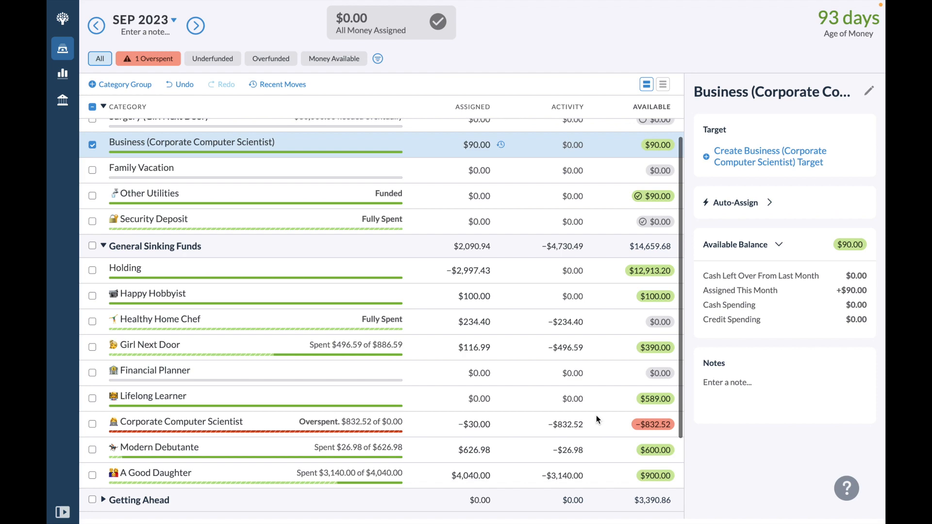
scroll(596, 415, "up", 2)
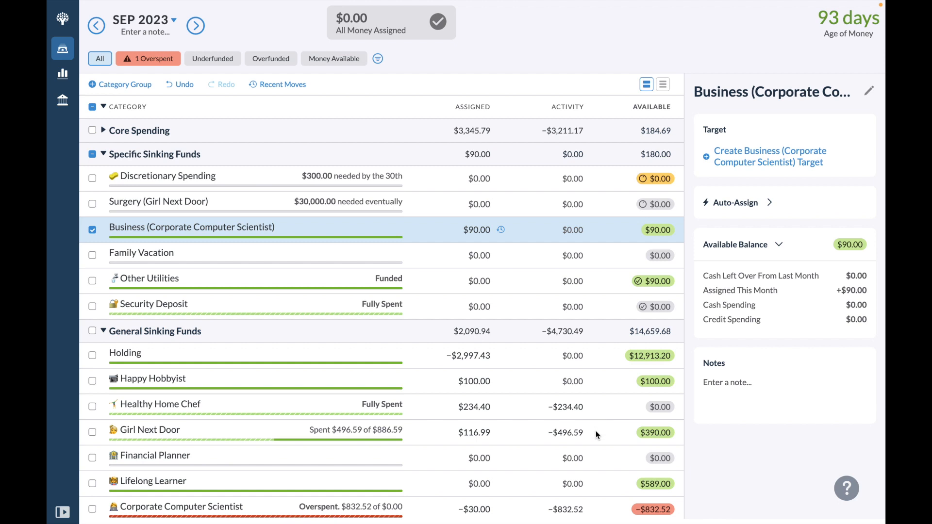
left_click(595, 430)
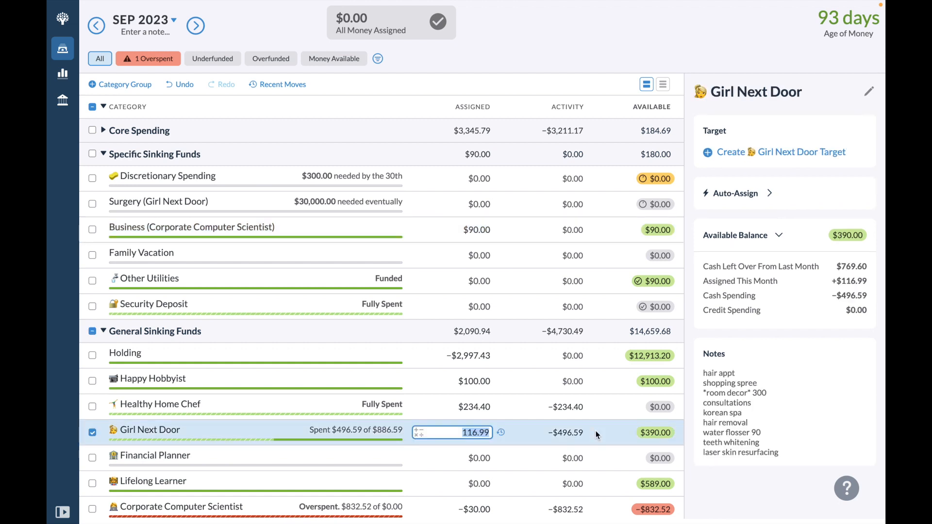
scroll(597, 459, "down", 3)
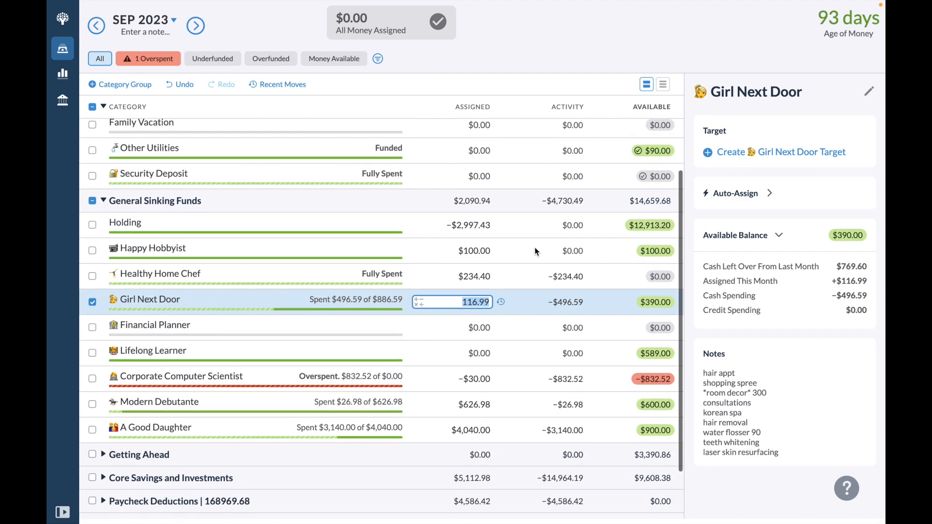
left_click(524, 232)
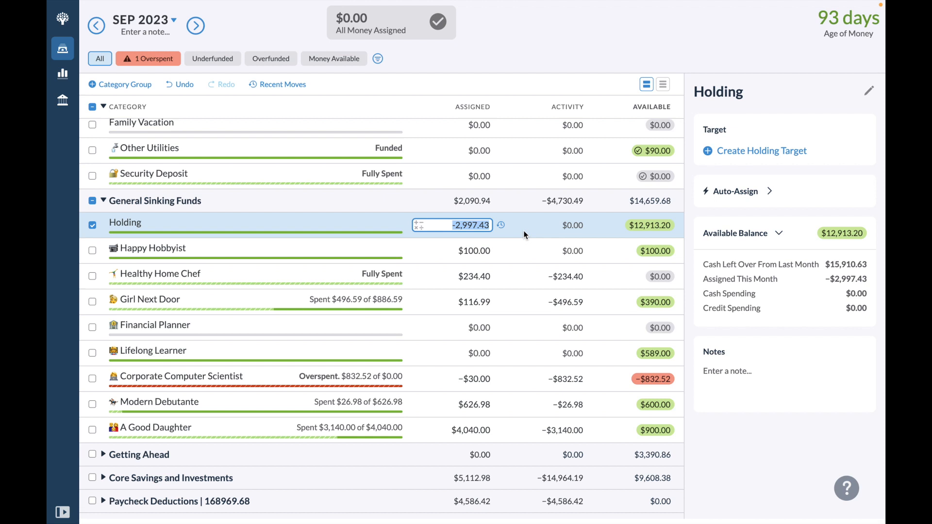
left_click(527, 252)
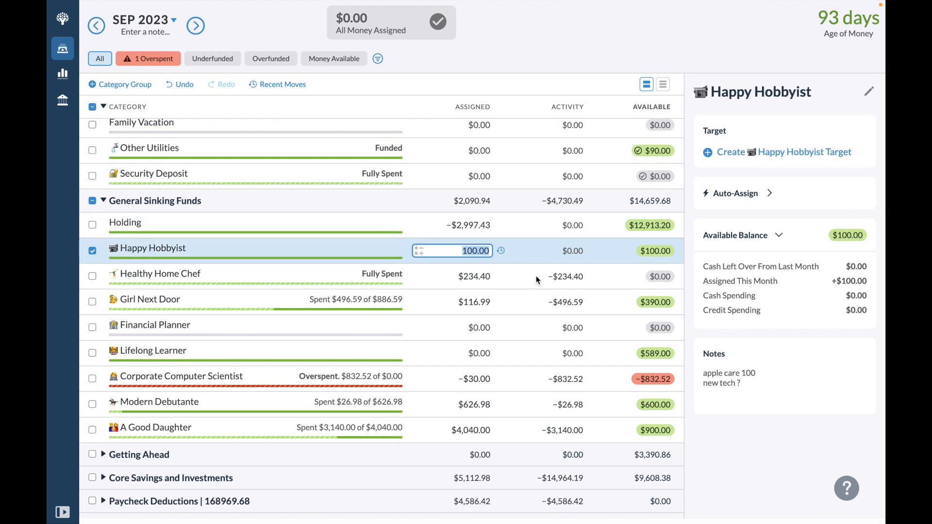
left_click(535, 276)
Add "(self blow out for halloween)" to the hair appt line in the Girl Next Door notes
left_click(543, 299)
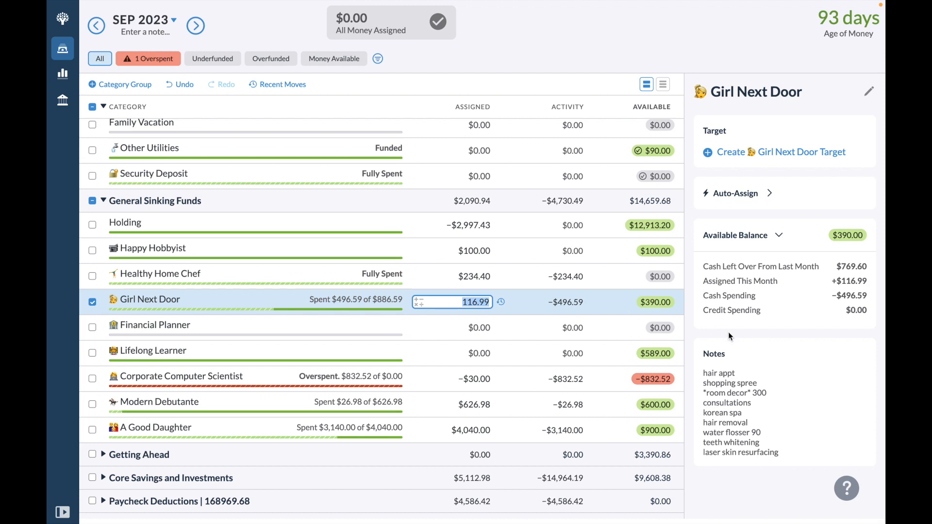
left_click(763, 372)
type("(self")
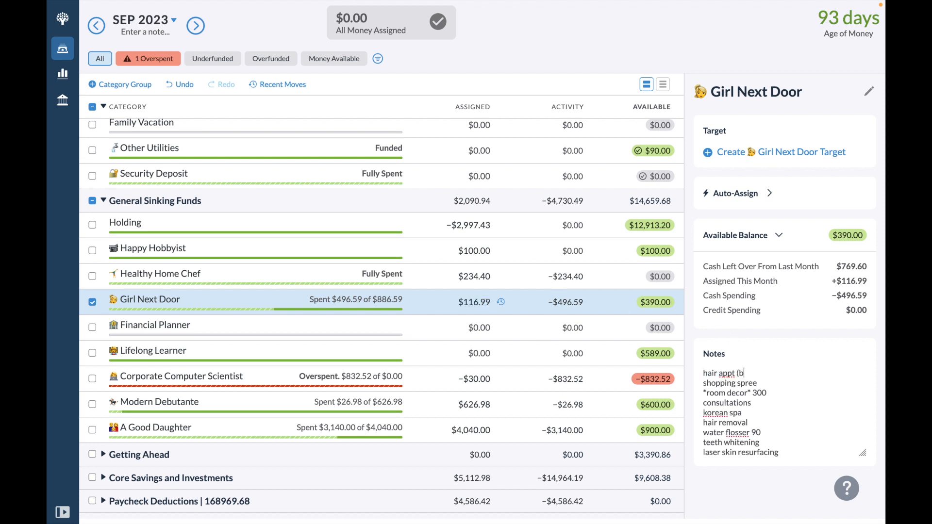
type(" blow out for halloween)")
key("Tab")
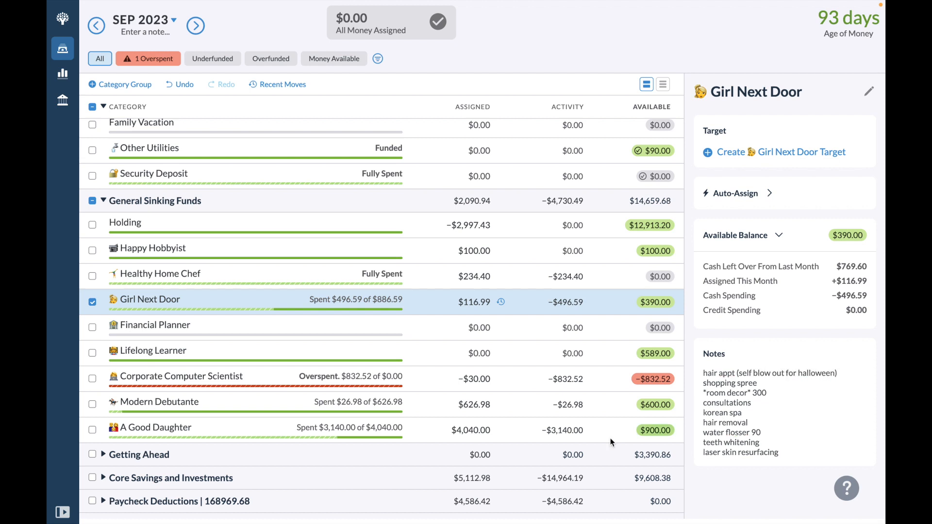
Move 90 from Holding to the Modern Debutante category
left_click(646, 408)
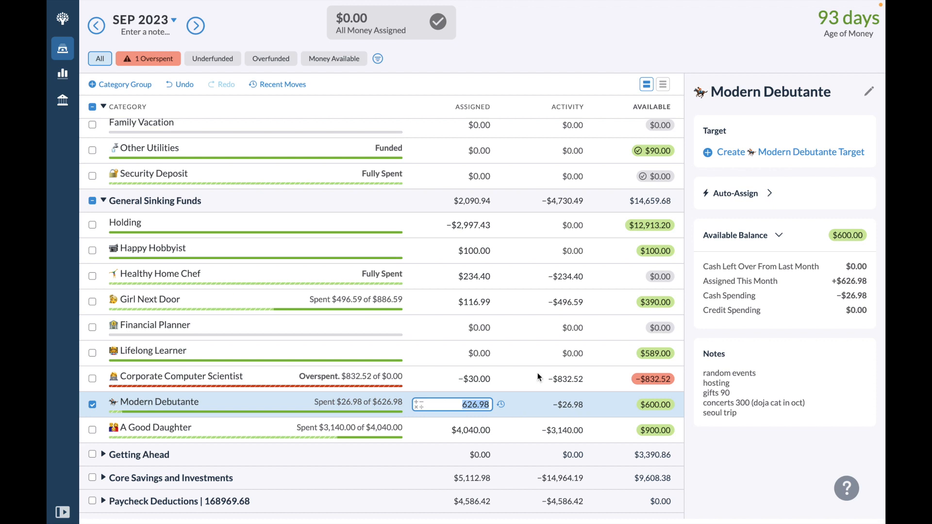
left_click(651, 225)
type("90")
left_click(599, 311)
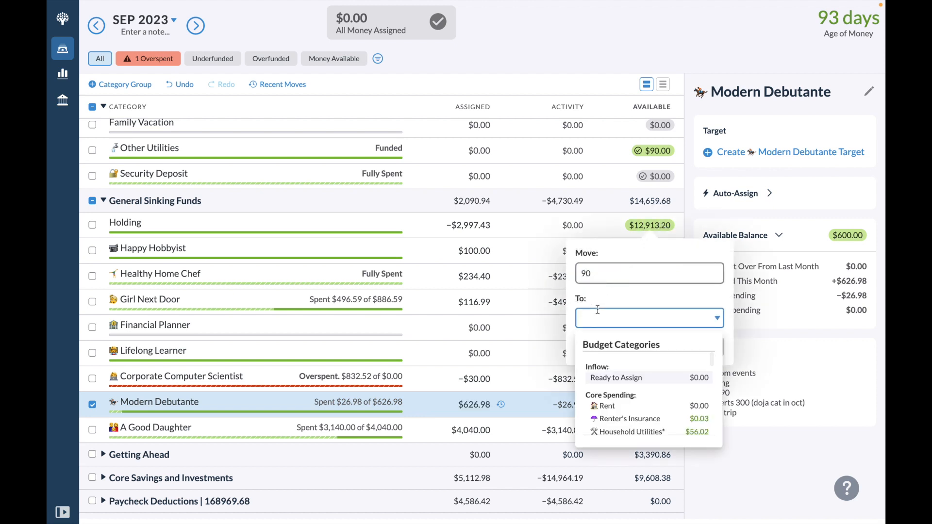
type("o")
key("BackSpace")
type("moder")
left_click(636, 378)
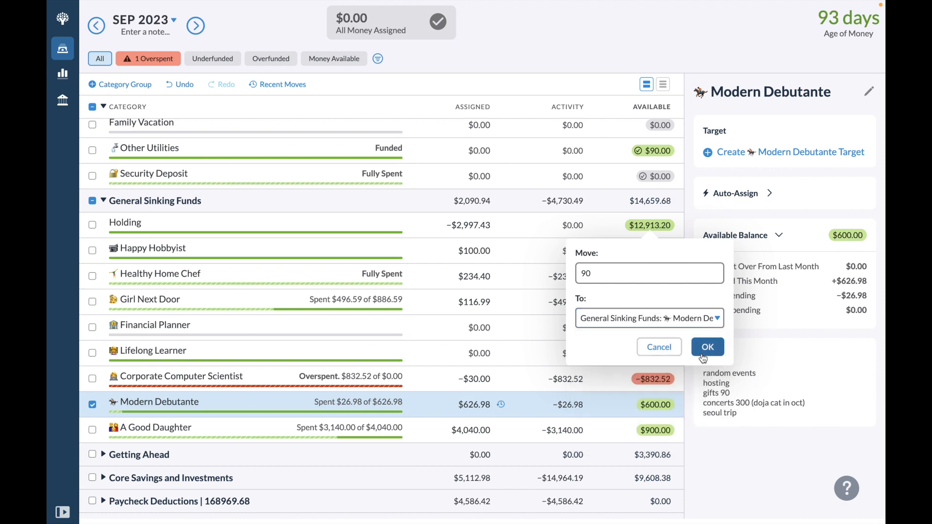
left_click(710, 347)
Add the amount 300 to the random events line in the Modern Debutante notes
left_click(777, 370)
type("30")
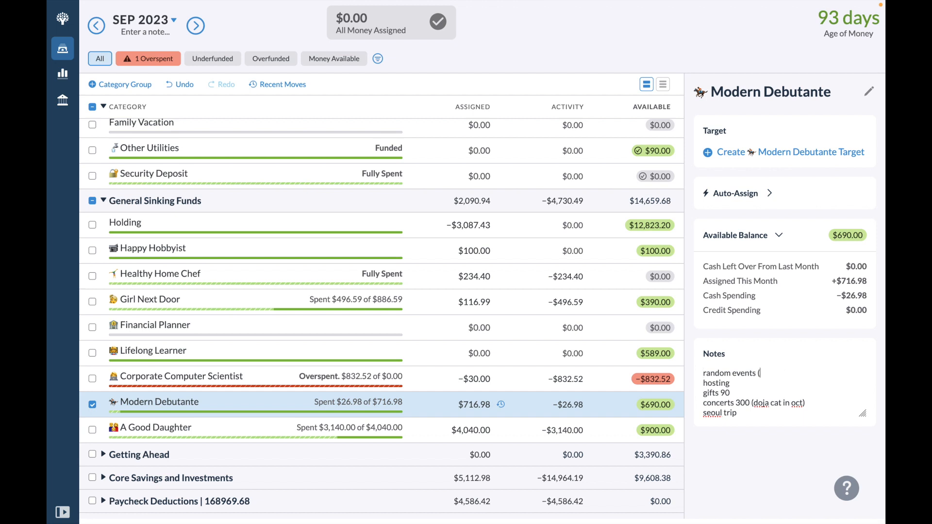
type("0")
key("Tab")
Add the line "airport ubers 90" below the nyc trip ticket entry in the A Good Daughter notes
left_click(601, 430)
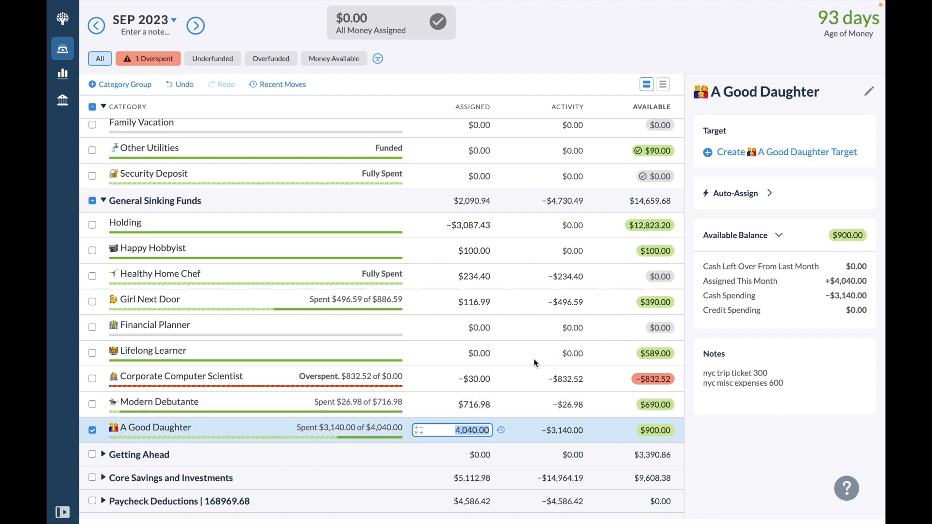
left_click(761, 372)
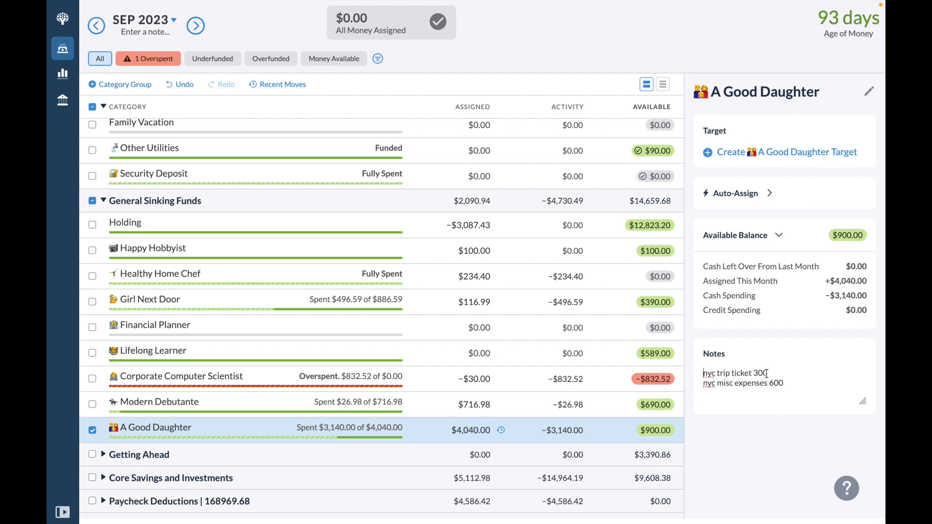
left_click(768, 373)
key("Return")
key("BackSpace")
key("Return")
type("airp")
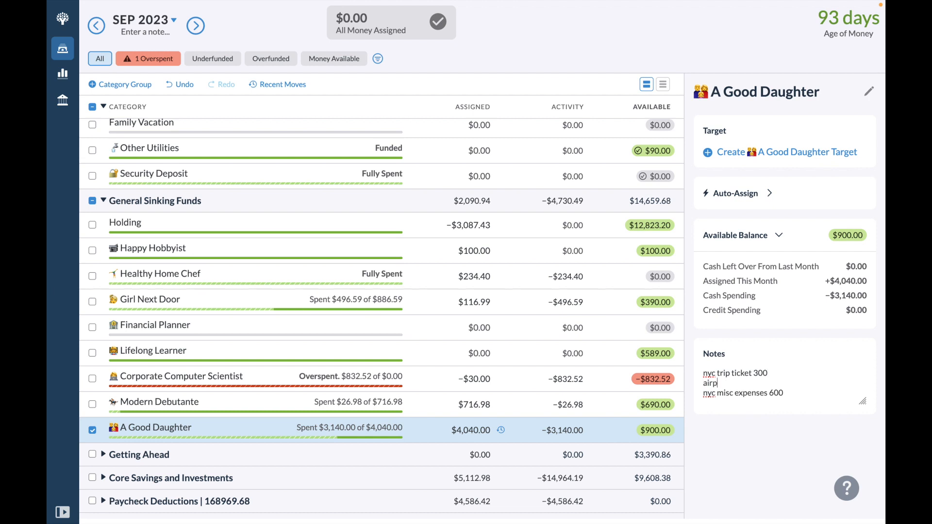
type("ort ubers")
type(" 90")
Move 90 from Holding to the A Good Daughter category
left_click(654, 432)
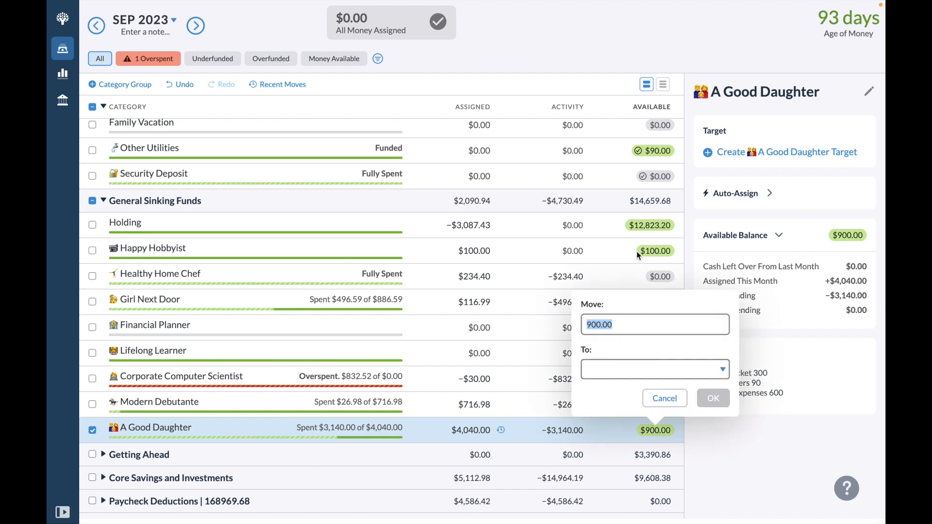
left_click(659, 225)
left_click(660, 226)
key("BackSpace")
type("90")
left_click(640, 314)
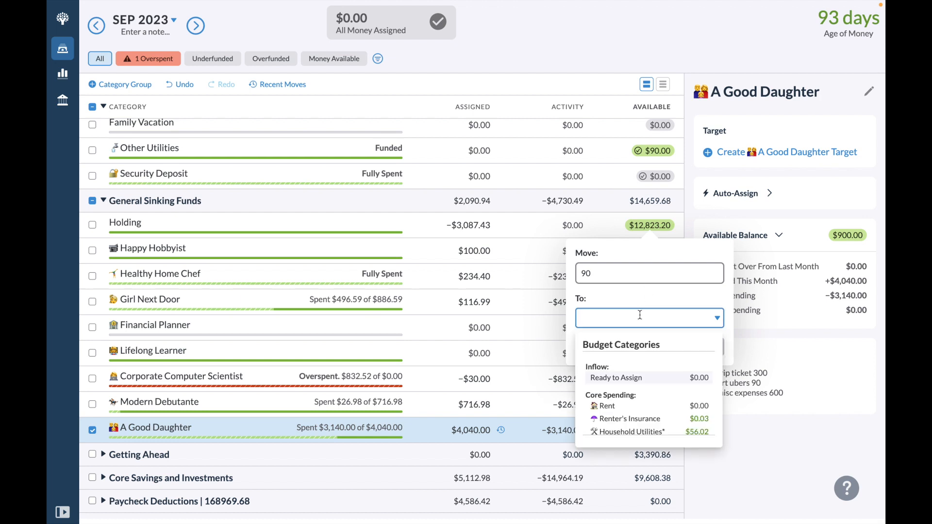
type("good")
left_click(661, 382)
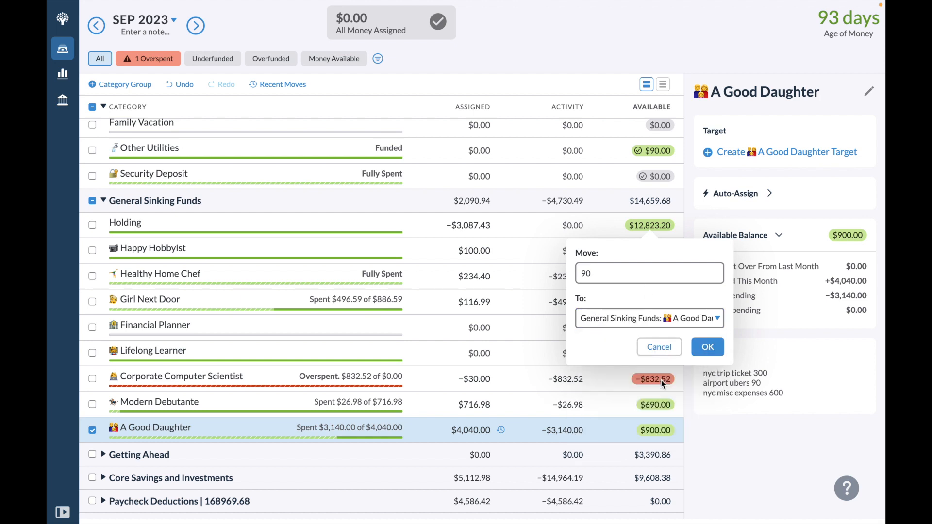
left_click(704, 351)
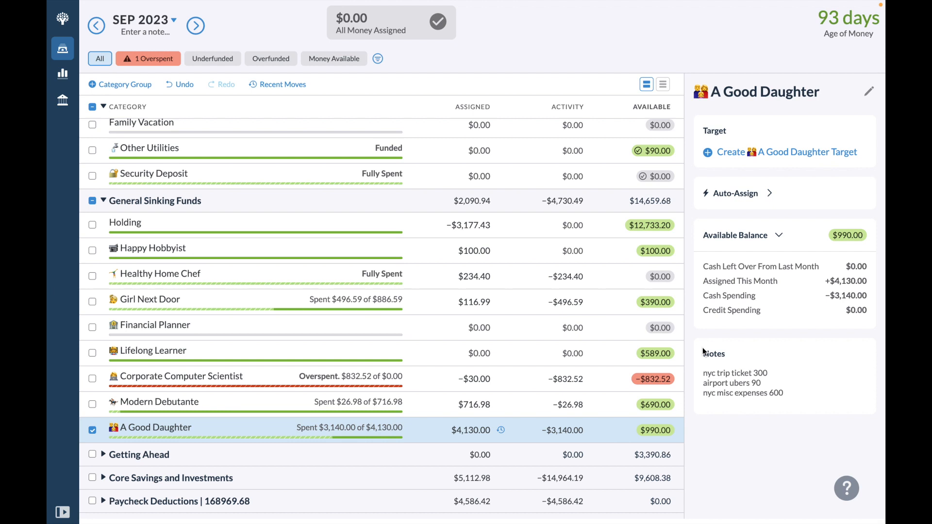
Set the nyc misc expenses amount to 900 in the A Good Daughter notes
left_click(779, 396)
left_click(777, 398)
key("BackSpace")
type("9")
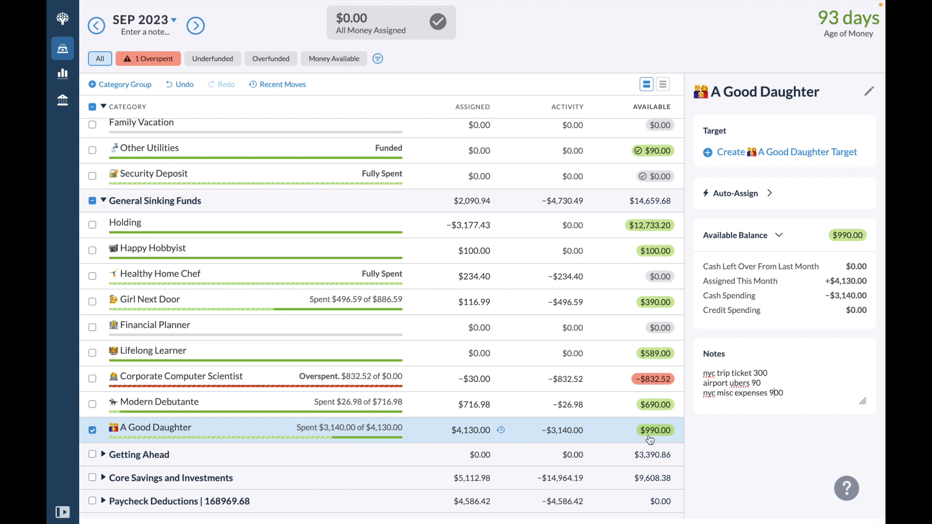
left_click(657, 225)
type("300")
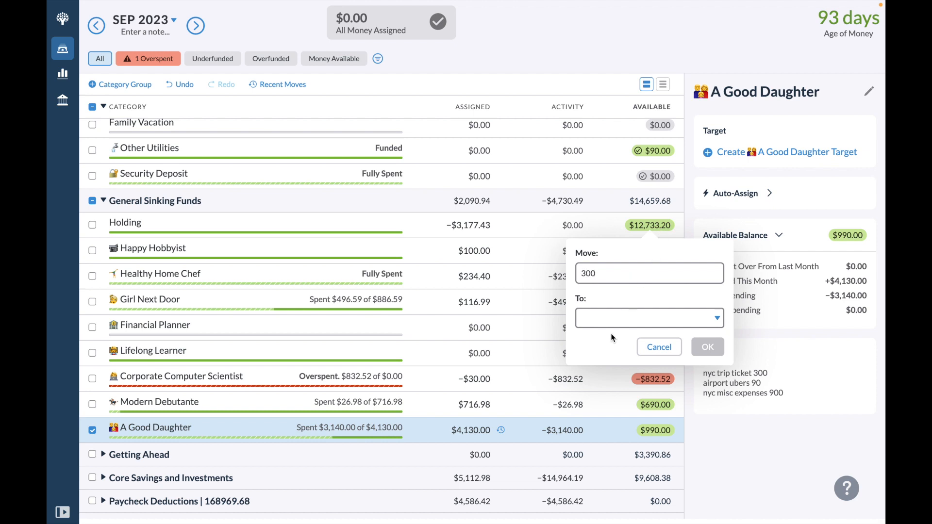
left_click(606, 327)
type("g")
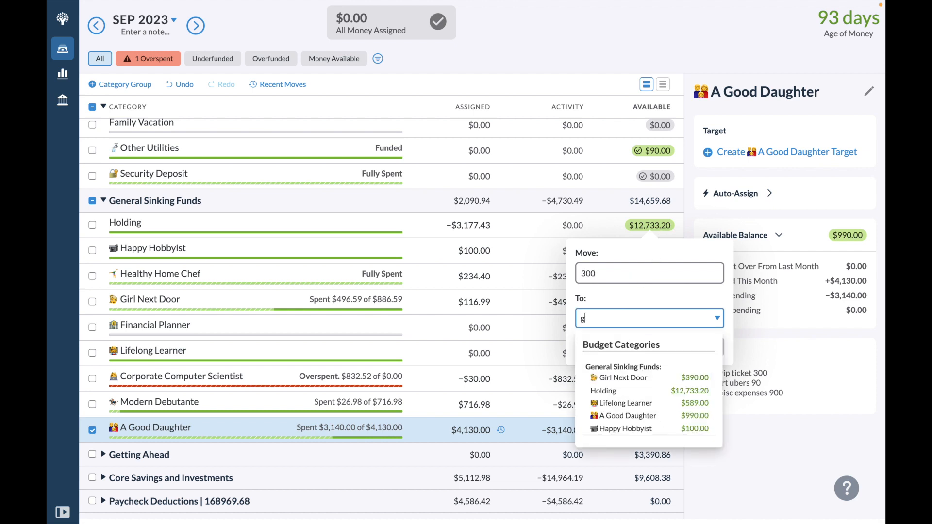
Restore the nyc misc expenses amount in the A Good Daughter notes to 600
left_click(781, 402)
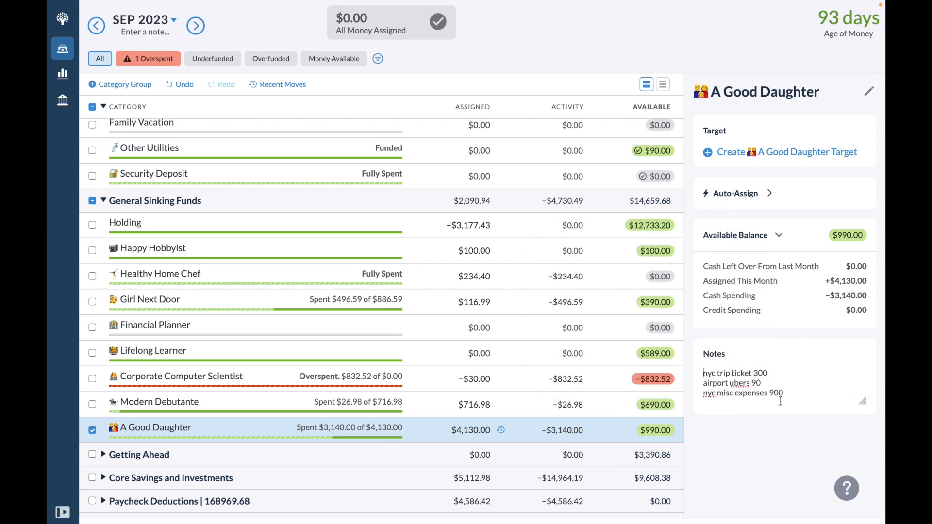
key("Left")
key("Left")
key("BackSpace")
type("6")
Add the line "nyc trip friends 300" between the concerts and seoul trip entries in the Modern Debutante notes
left_click(609, 403)
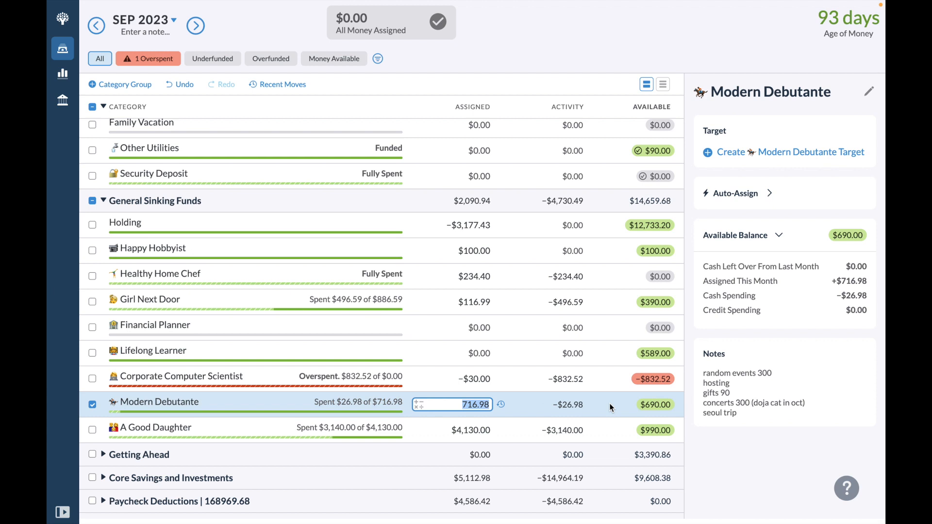
left_click(756, 412)
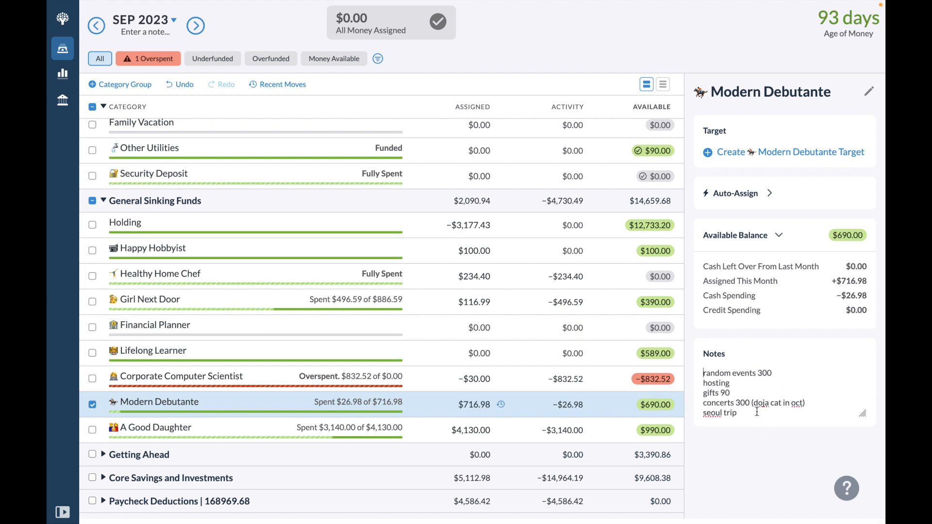
key("Return")
type("b")
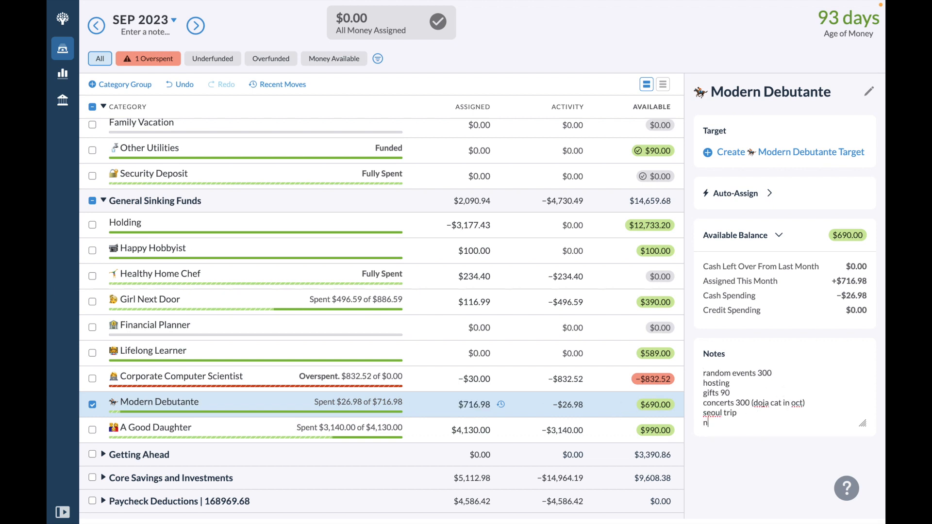
key("BackSpace")
key("BackSpace")
left_click(817, 403)
key("Return")
type("nyc trip friends")
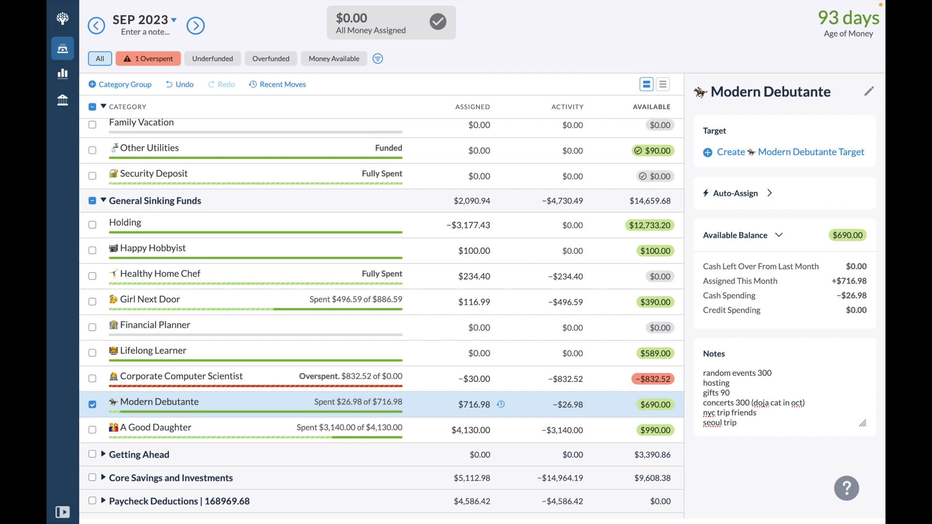
type("300")
Move 300 from Holding to the Modern Debutante category
left_click(661, 227)
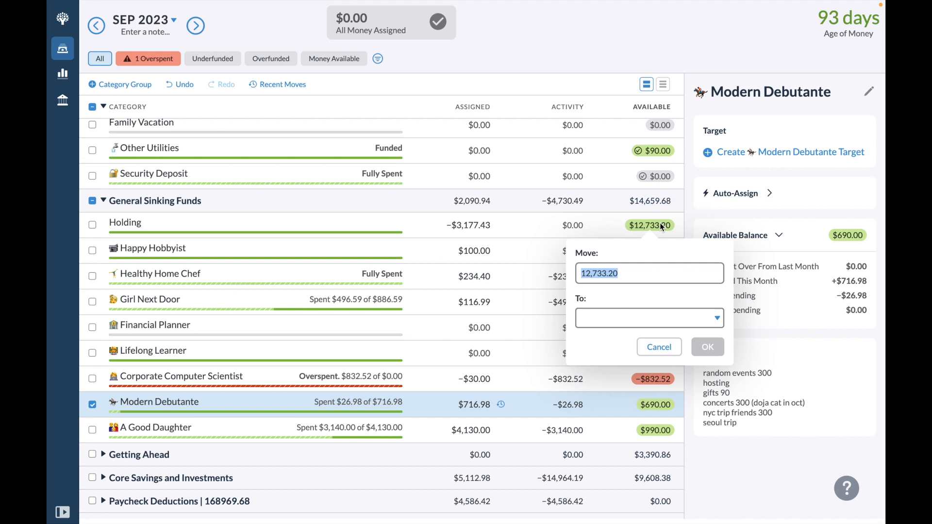
type("300")
key("Tab")
type("modern")
key("Return")
key("Return")
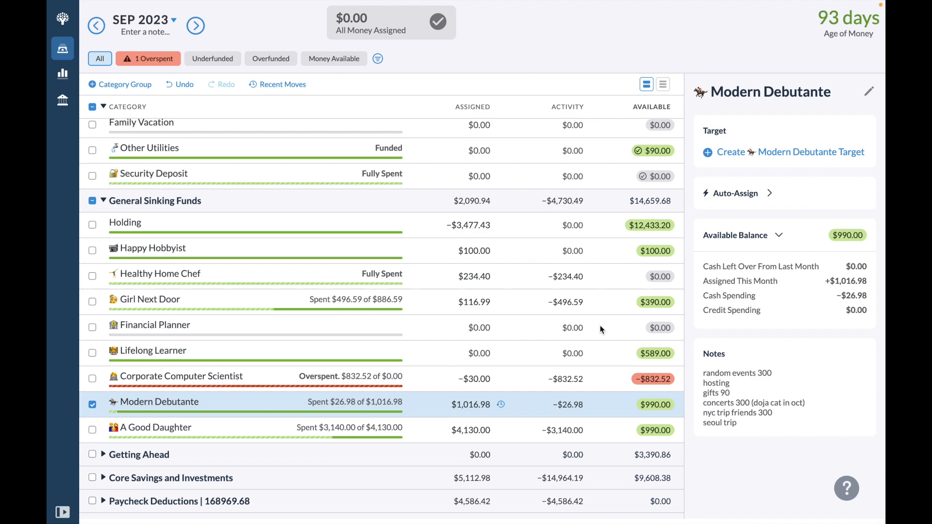
Inspect the target and balance details of the Surgery (Girl Next Door) category, and deselect it
scroll(600, 329, "up", 3)
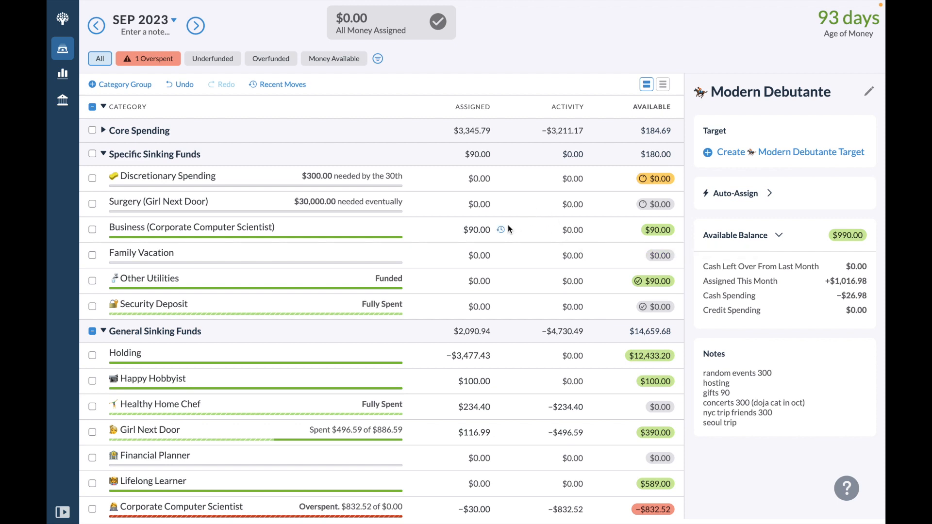
left_click(402, 202)
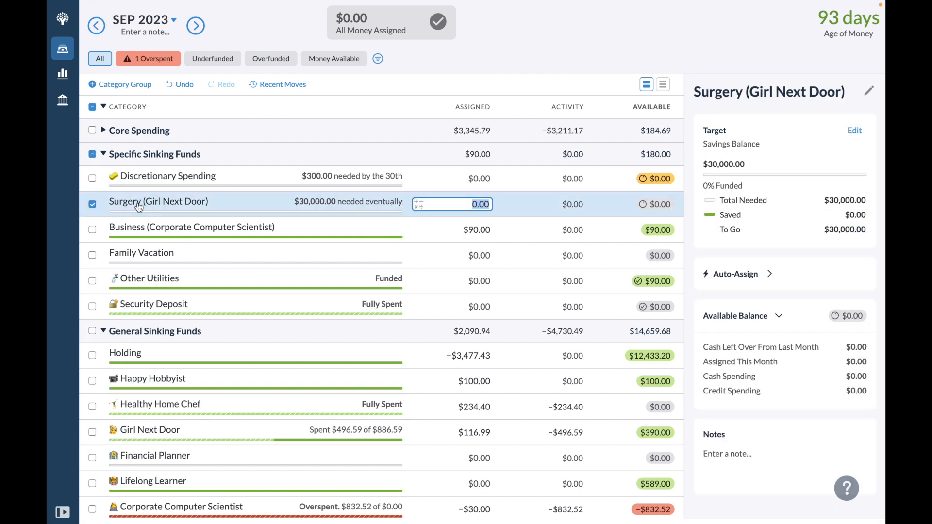
left_click(91, 204)
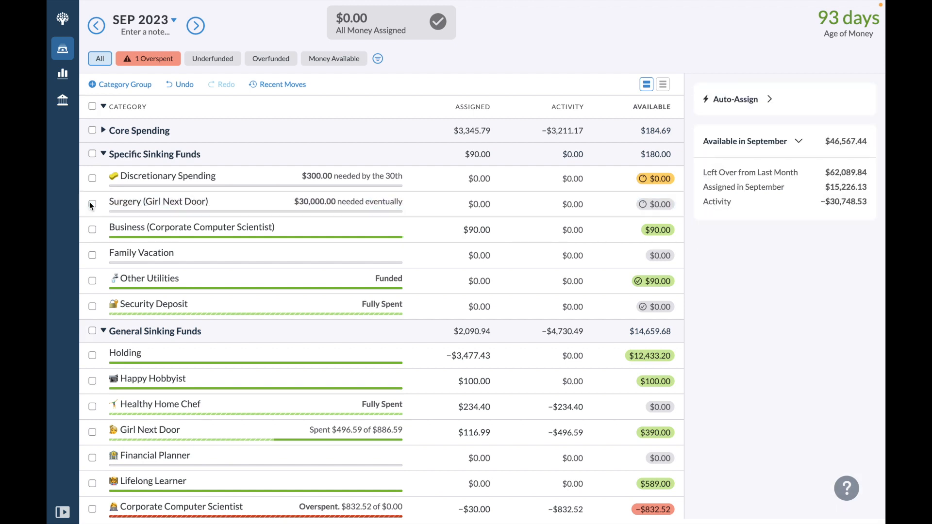